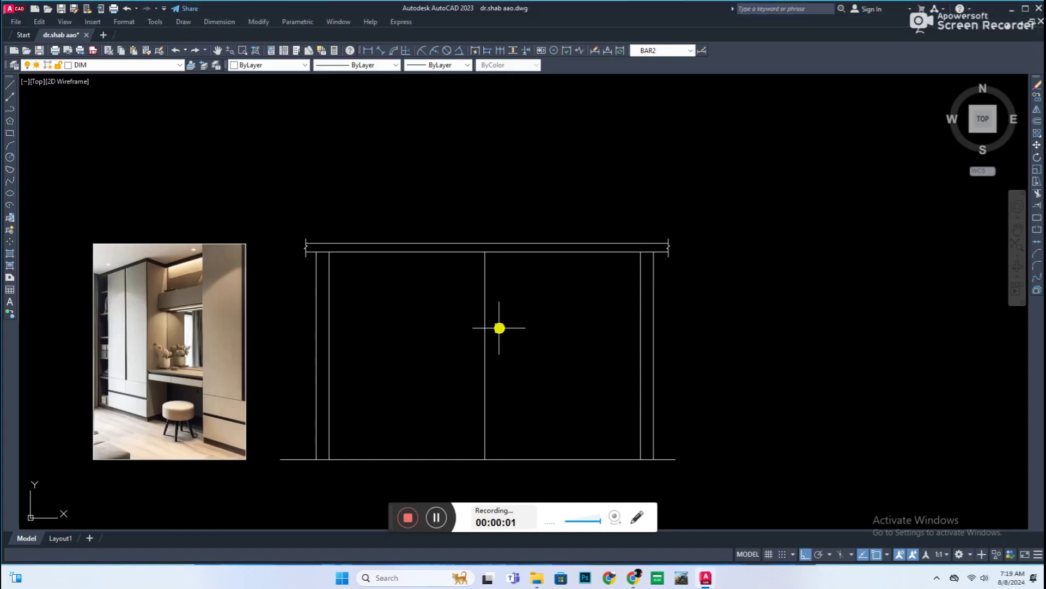
Draw the horizontal rail and door division lines, extending the divisions up to the top beam.
{"action": "left_click", "coordinate": [520, 295]}
{"action": "left_click", "coordinate": [675, 295]}
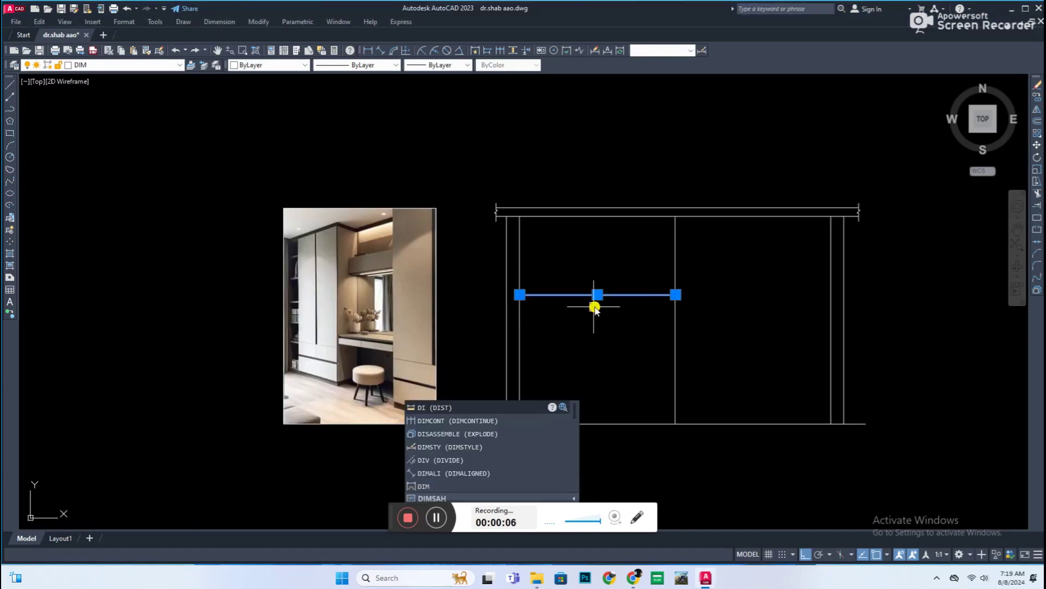
{"action": "left_click", "coordinate": [559, 295]}
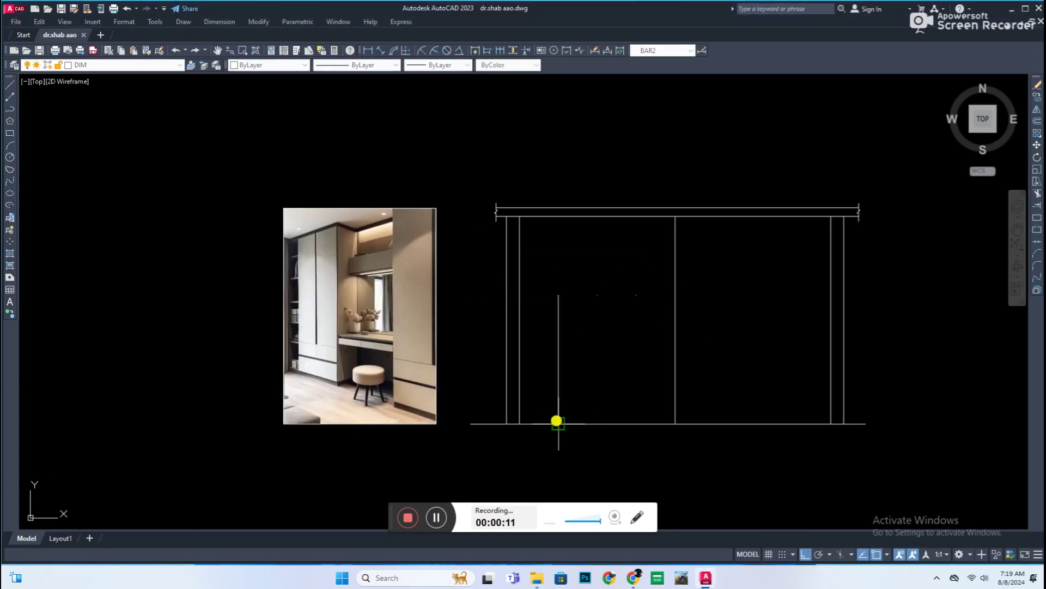
{"action": "left_click", "coordinate": [637, 319]}
{"action": "left_click", "coordinate": [597, 317]}
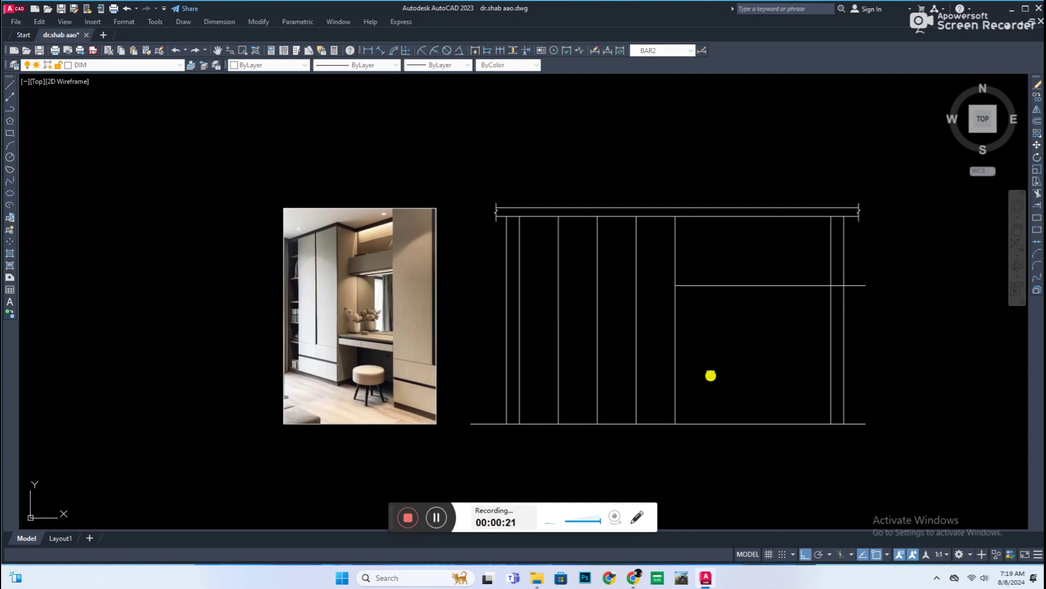
Offset a horizontal line up from the floor and trim the door divisions above the rail.
{"action": "left_click", "coordinate": [719, 419]}
{"action": "scroll", "coordinate": [785, 436], "scroll_direction": "up", "scroll_amount": 2}
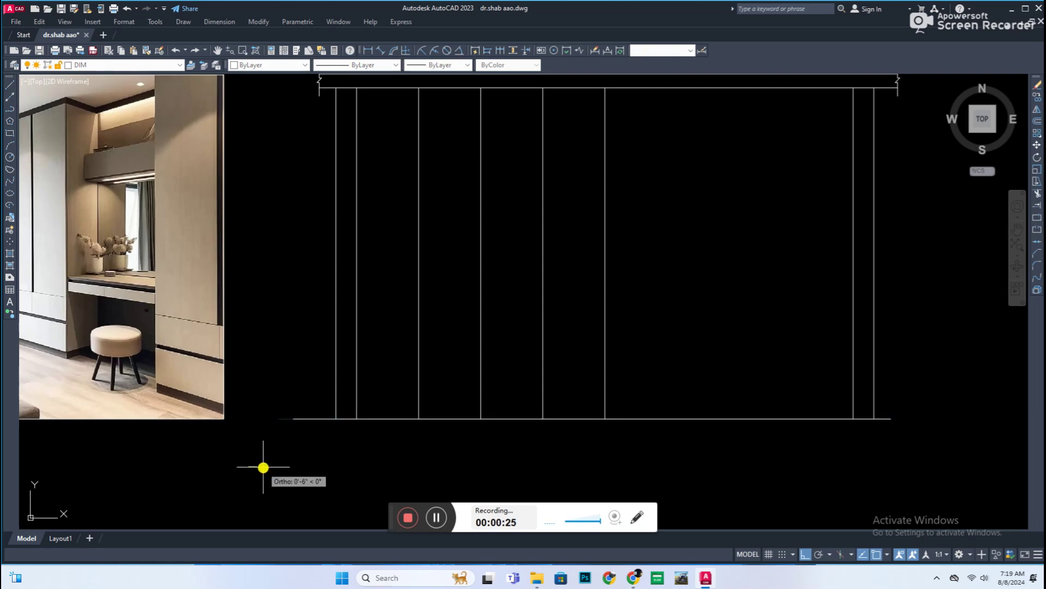
{"action": "left_click", "coordinate": [790, 419]}
{"action": "left_click", "coordinate": [743, 285]}
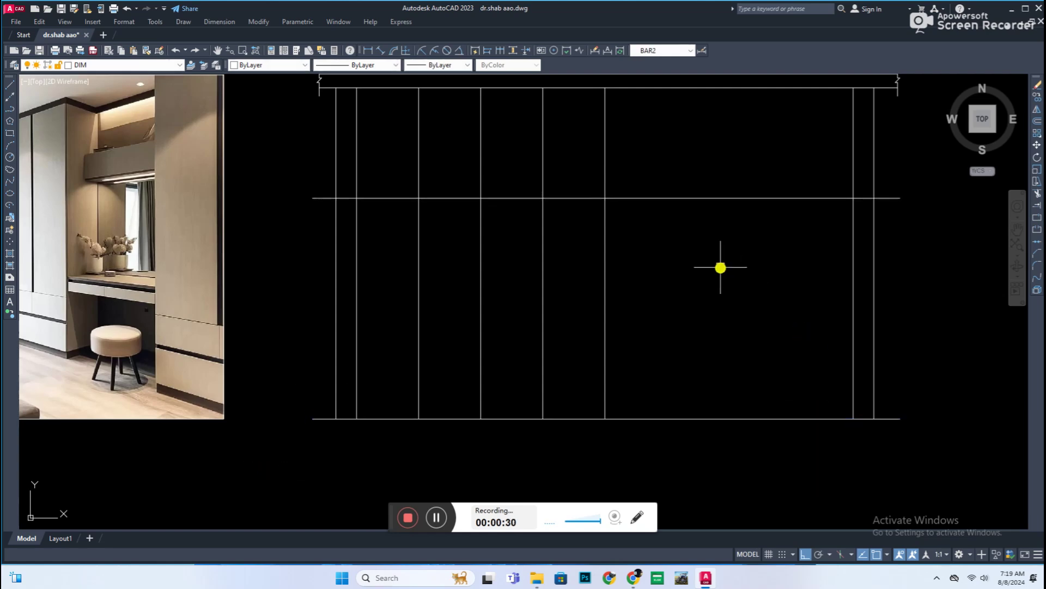
{"action": "left_click_drag", "start_coordinate": [683, 239], "coordinate": [441, 244]}
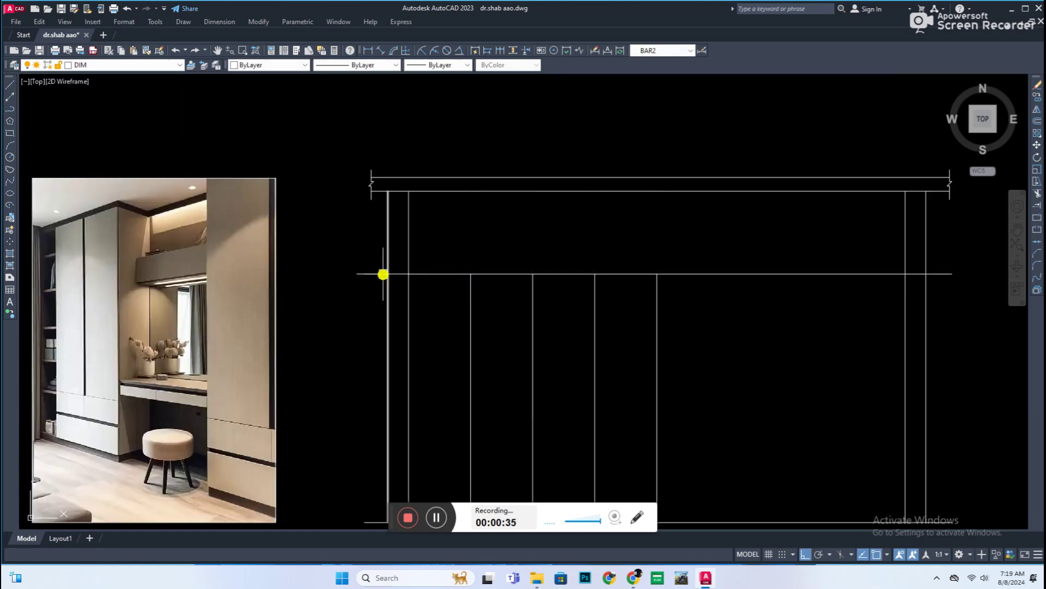
Shift the right-hand vertical line slightly right to separate the cabinet, and save the drawing.
{"action": "scroll", "coordinate": [818, 273], "scroll_direction": "down", "scroll_amount": 3}
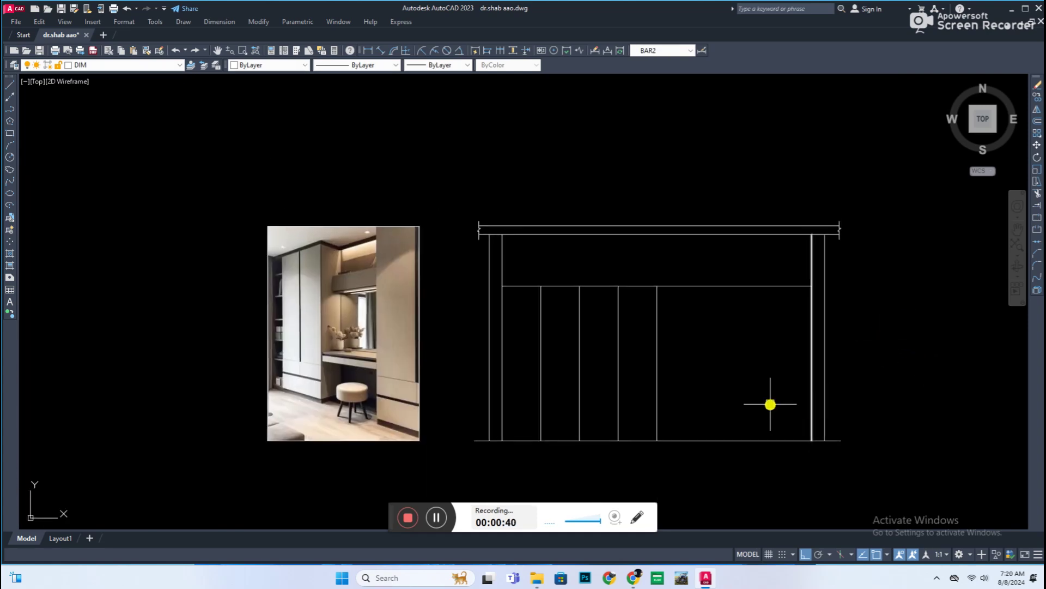
{"action": "middle_click_drag", "start_coordinate": [670, 363], "coordinate": [652, 366]}
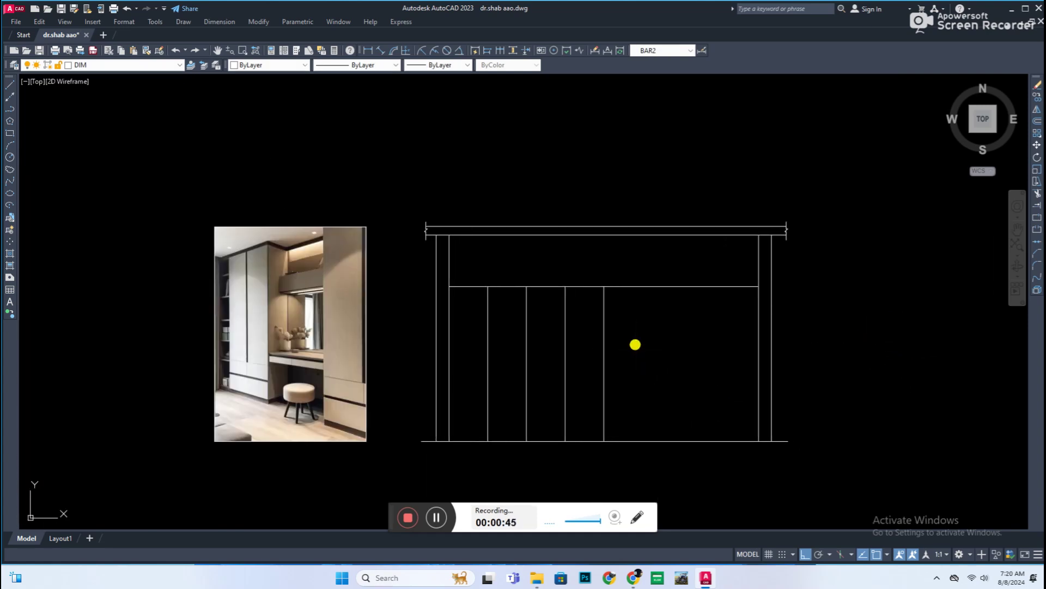
{"action": "left_click_drag", "start_coordinate": [666, 361], "coordinate": [687, 376]}
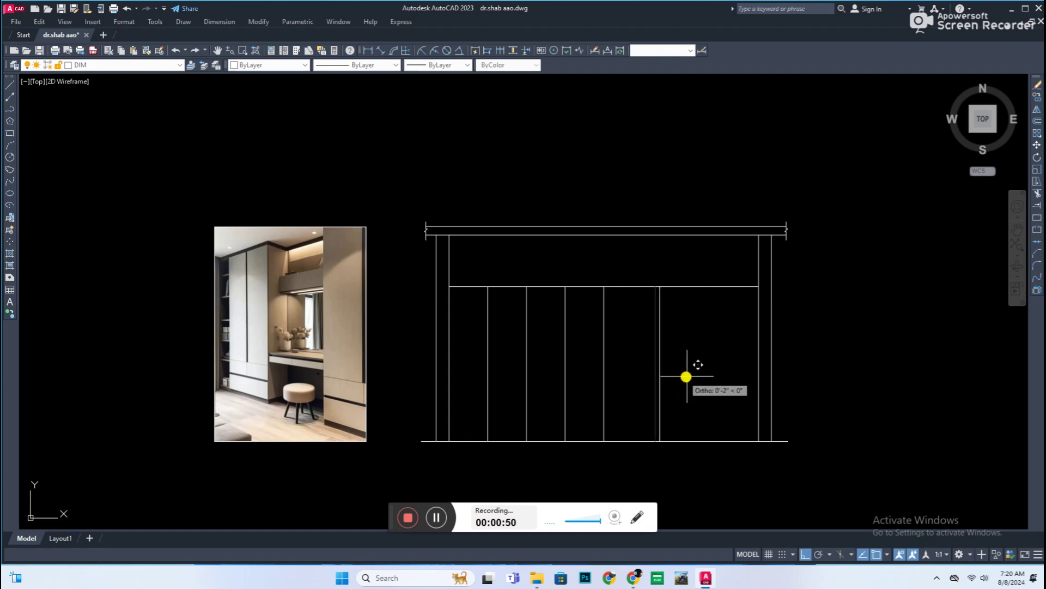
{"action": "left_click", "coordinate": [698, 393]}
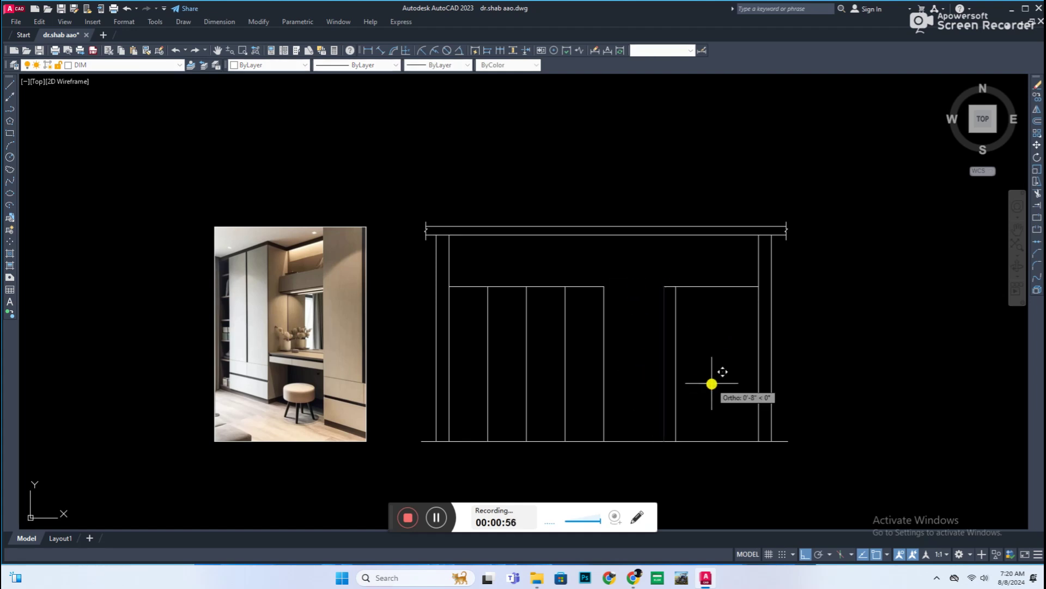
{"action": "key", "text": "ctrl+s"}
{"action": "middle_click_drag", "start_coordinate": [708, 337], "coordinate": [702, 339]}
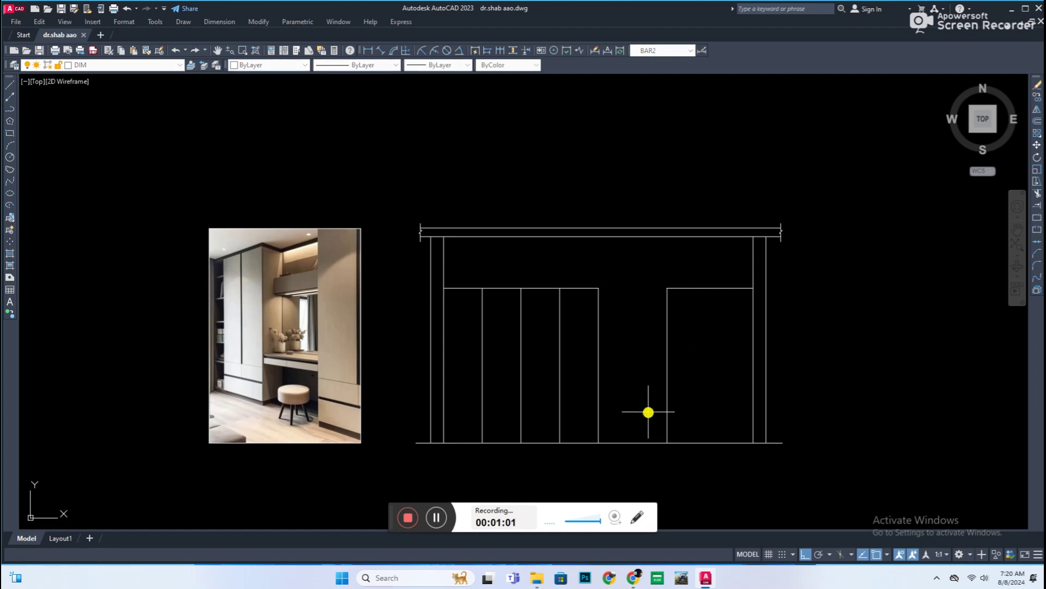
Trim the left part of the lower horizontal and add a drawer divider, undoing an extra line.
{"action": "scroll", "coordinate": [596, 400], "scroll_direction": "up", "scroll_amount": 2}
{"action": "left_click", "coordinate": [585, 402]}
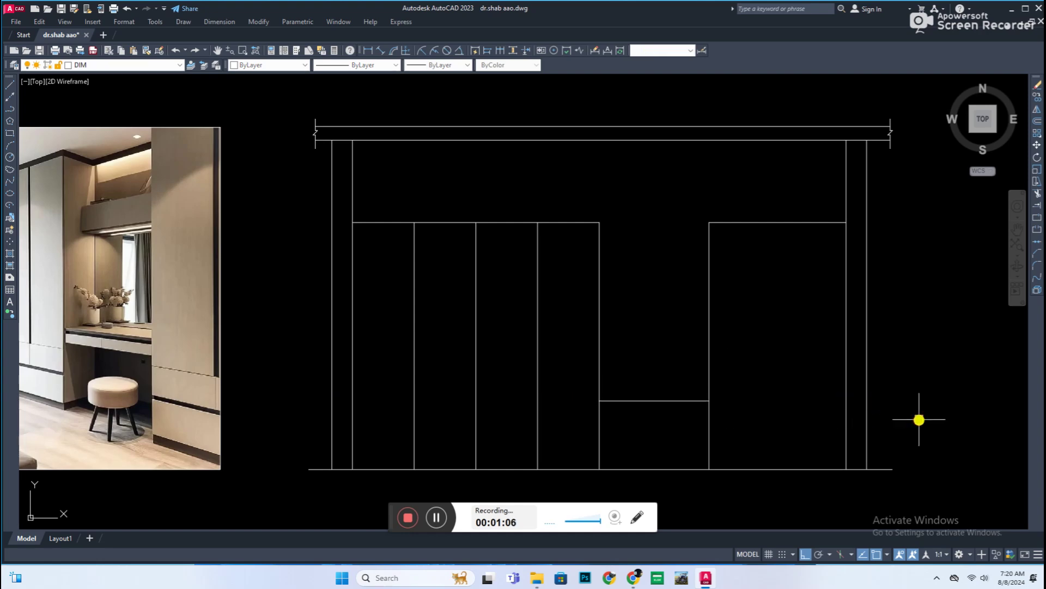
{"action": "middle_click_drag", "start_coordinate": [683, 418], "coordinate": [782, 397]}
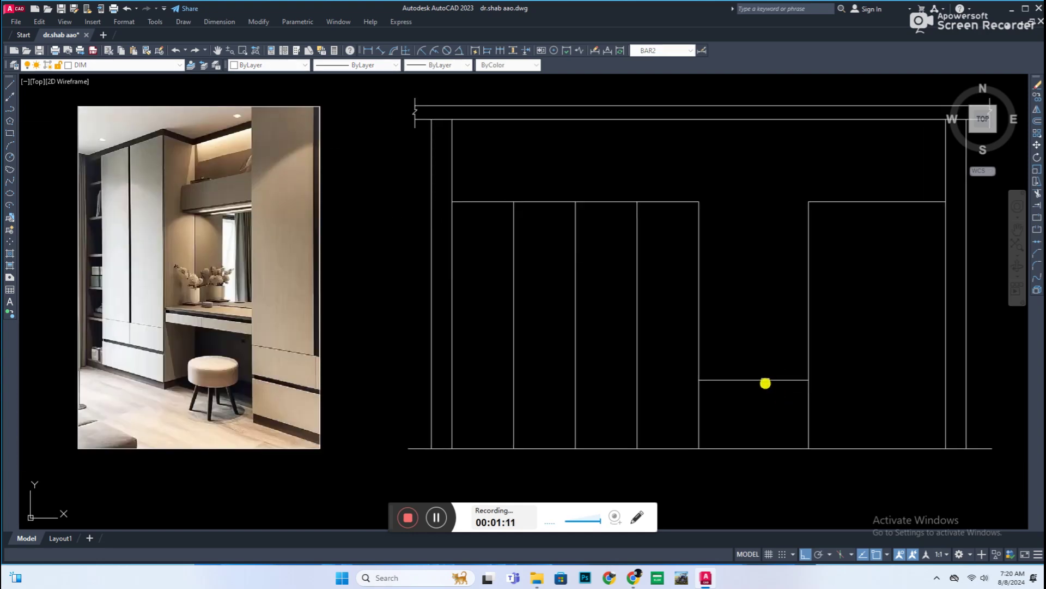
{"action": "scroll", "coordinate": [735, 414], "scroll_direction": "up", "scroll_amount": 4}
{"action": "scroll", "coordinate": [880, 451], "scroll_direction": "down", "scroll_amount": 4}
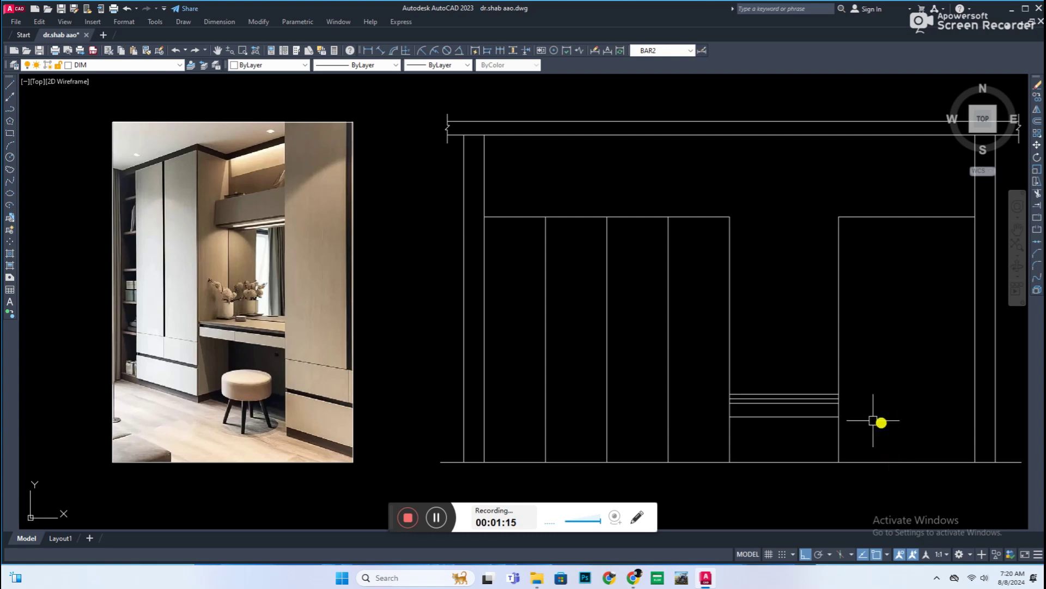
{"action": "left_click", "coordinate": [789, 415]}
{"action": "scroll", "coordinate": [789, 411], "scroll_direction": "up", "scroll_amount": 2}
{"action": "scroll", "coordinate": [790, 408], "scroll_direction": "down", "scroll_amount": 2}
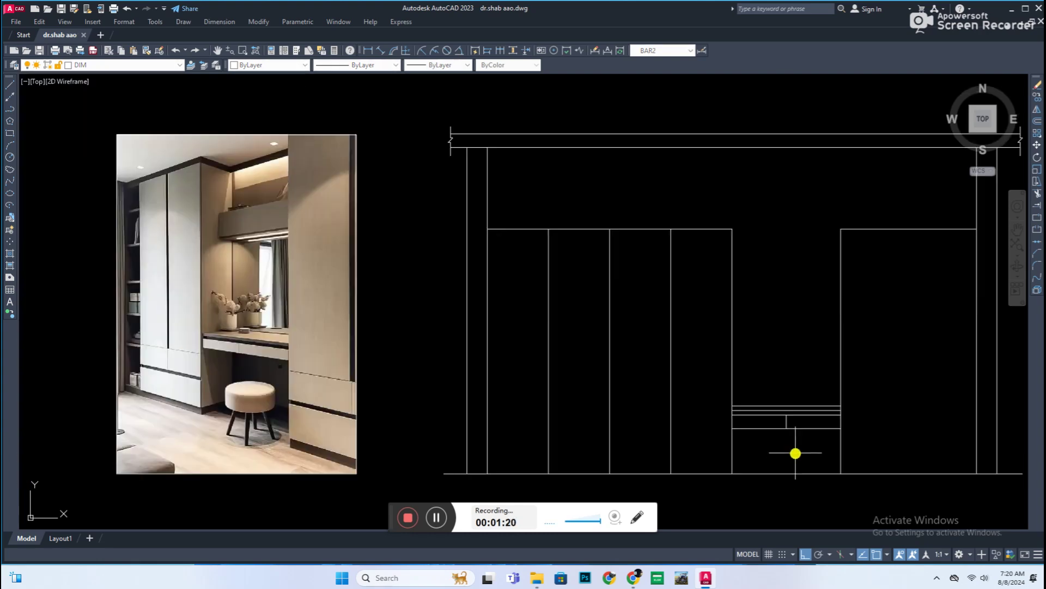
{"action": "scroll", "coordinate": [780, 403], "scroll_direction": "down", "scroll_amount": 1}
{"action": "scroll", "coordinate": [820, 370], "scroll_direction": "up", "scroll_amount": 1}
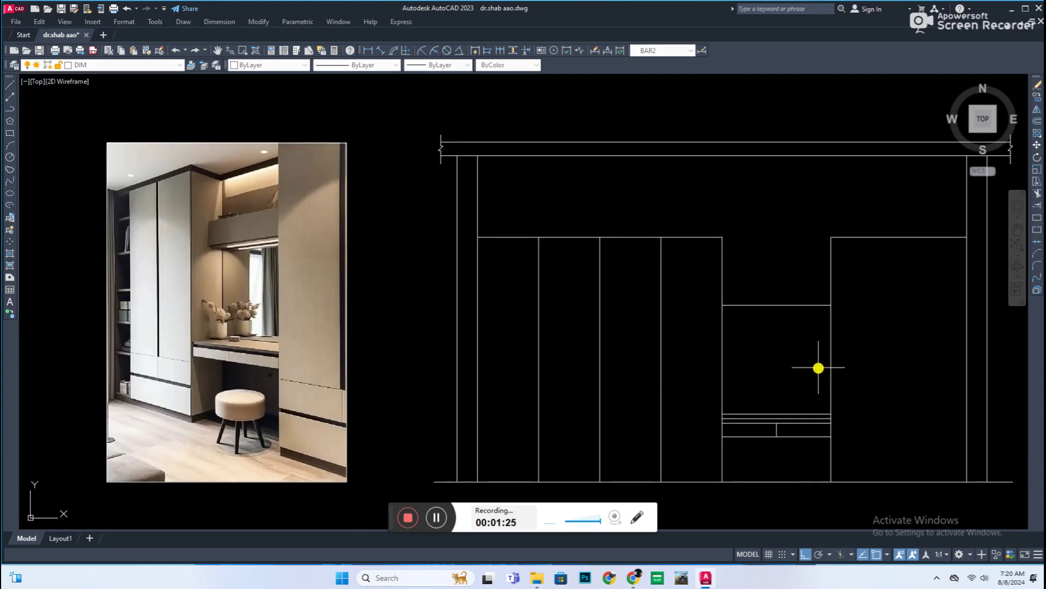
{"action": "key", "text": "ctrl+z"}
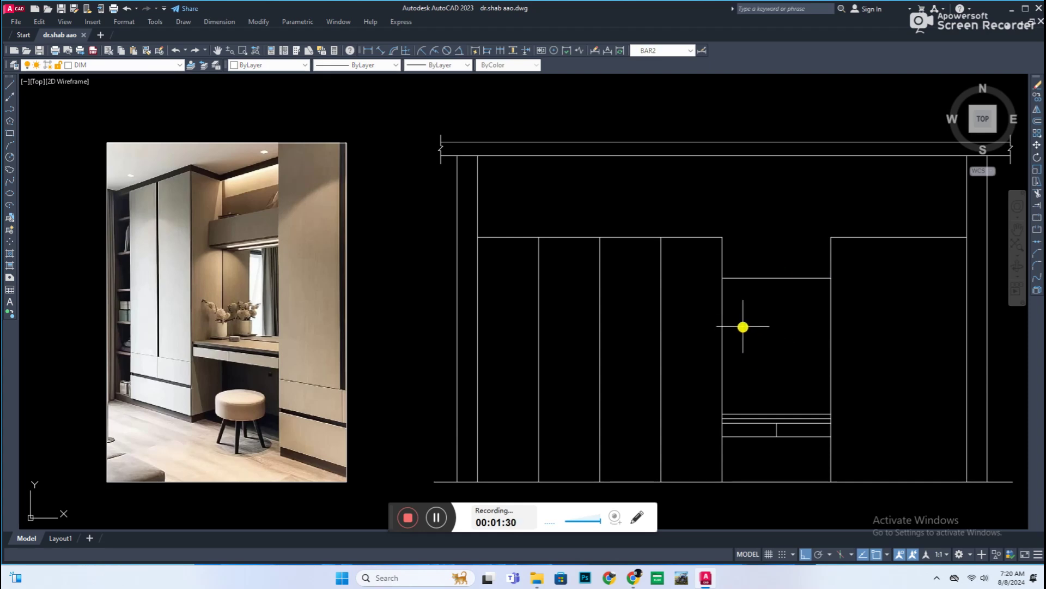
{"action": "scroll", "coordinate": [757, 277], "scroll_direction": "up", "scroll_amount": 2}
Raise the niche top line and add a second horizontal below it for the upper cabinet.
{"action": "left_click", "coordinate": [848, 253]}
{"action": "left_click", "coordinate": [736, 344]}
{"action": "scroll", "coordinate": [756, 351], "scroll_direction": "down", "scroll_amount": 4}
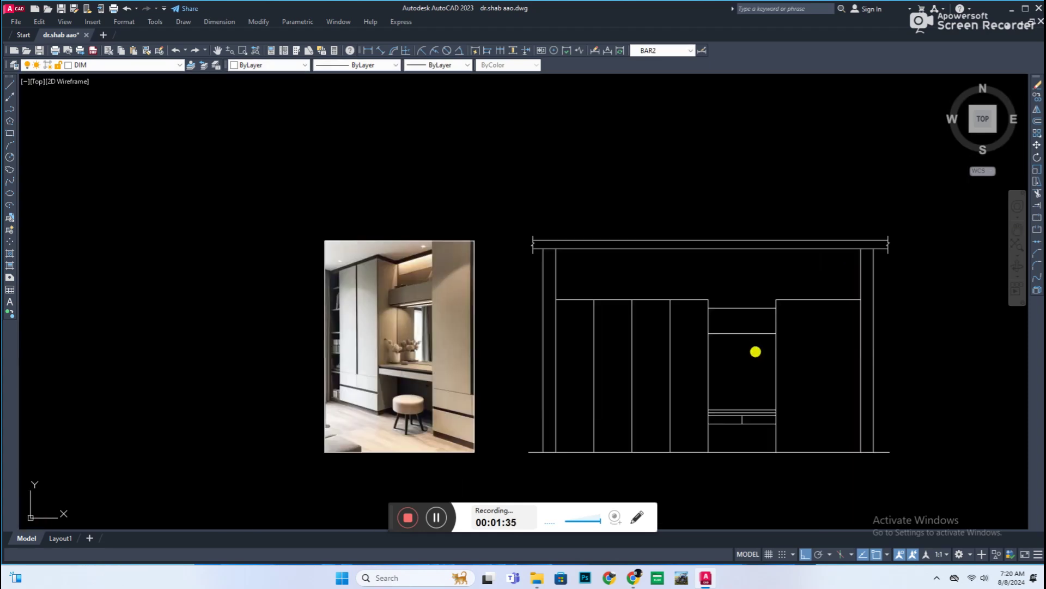
{"action": "scroll", "coordinate": [774, 362], "scroll_direction": "up", "scroll_amount": 2}
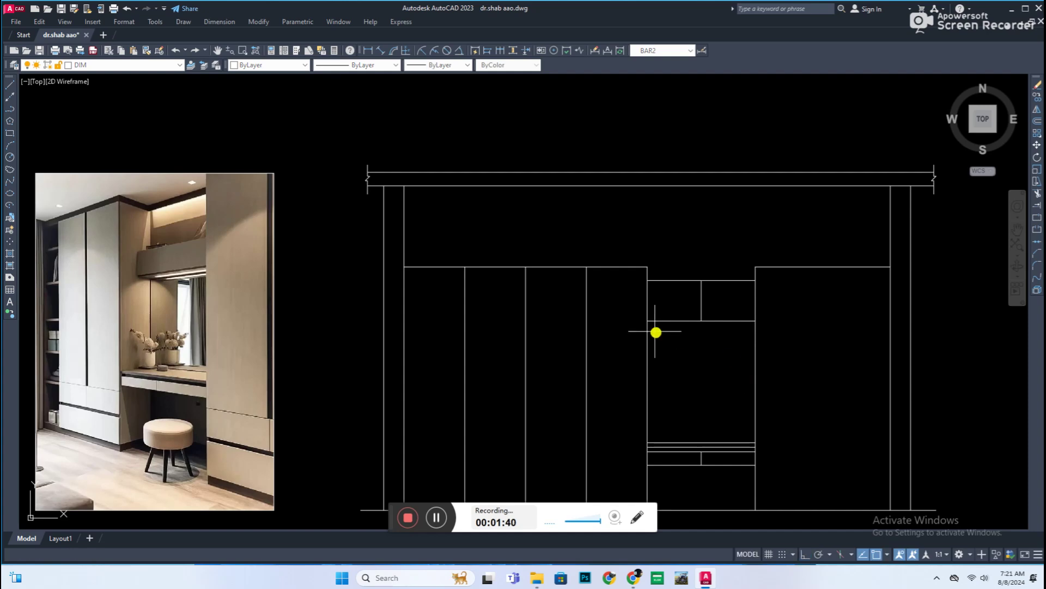
{"action": "left_click", "coordinate": [755, 439]}
Give the selected niche frame lines a new colour from the Select Color palette.
{"action": "left_click", "coordinate": [302, 64]}
{"action": "left_click", "coordinate": [256, 158]}
{"action": "left_click", "coordinate": [448, 325]}
{"action": "left_click", "coordinate": [507, 372]}
{"action": "scroll", "coordinate": [775, 433], "scroll_direction": "down", "scroll_amount": 2}
{"action": "scroll", "coordinate": [763, 436], "scroll_direction": "up", "scroll_amount": 2}
Recolour the desktop shelf lines to the muted khaki true colour RGB 141,143,112.
{"action": "left_click_drag", "start_coordinate": [567, 396], "coordinate": [761, 462]}
{"action": "left_click", "coordinate": [302, 64]}
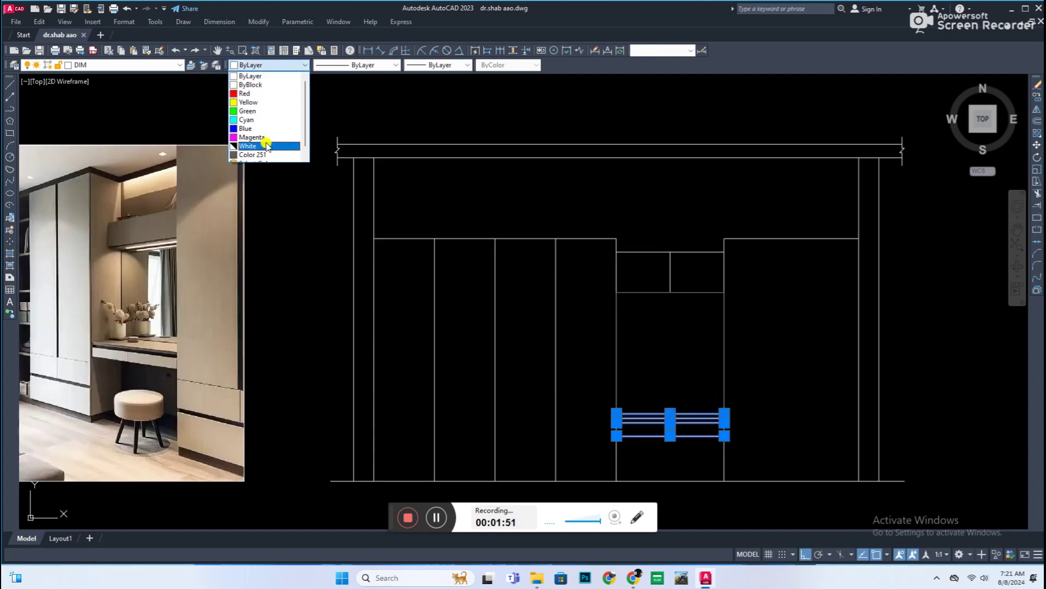
{"action": "left_click", "coordinate": [256, 159]}
{"action": "left_click", "coordinate": [506, 205]}
{"action": "left_click", "coordinate": [446, 315]}
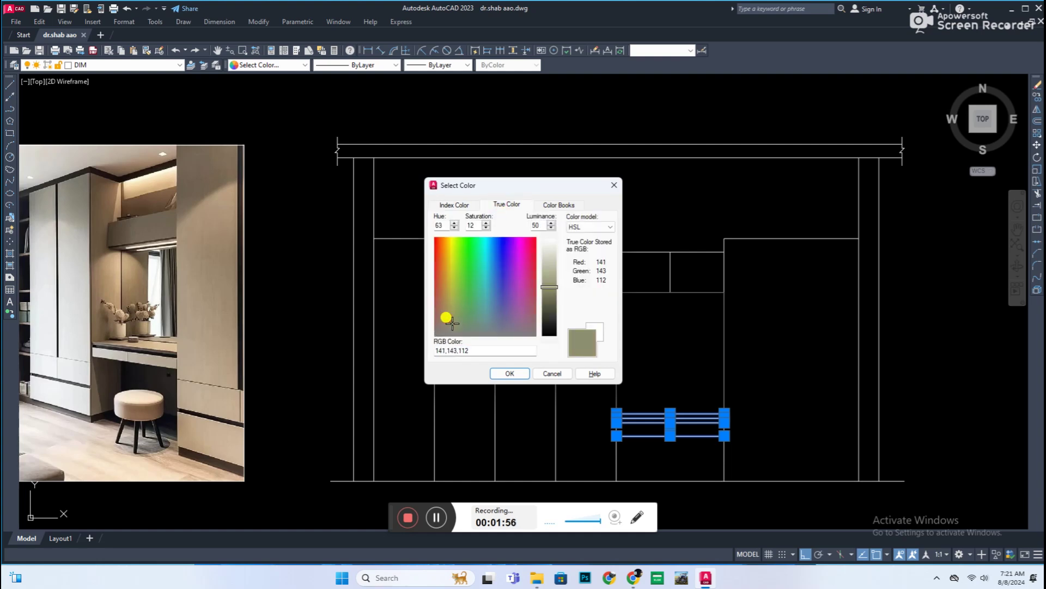
{"action": "left_click", "coordinate": [538, 373]}
{"action": "middle_click_drag", "start_coordinate": [810, 411], "coordinate": [782, 402]}
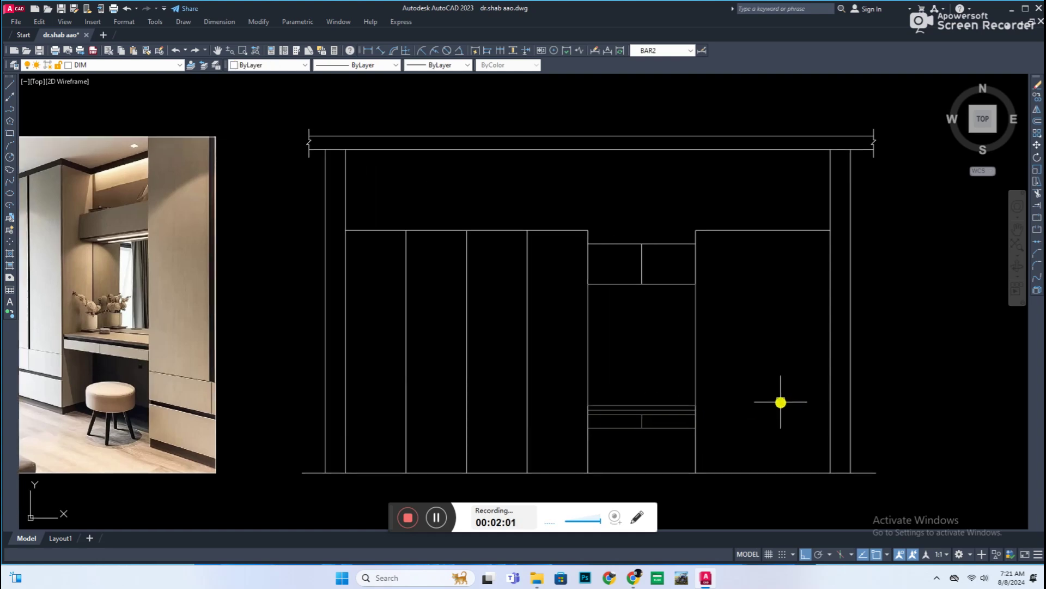
{"action": "scroll", "coordinate": [671, 430], "scroll_direction": "down", "scroll_amount": 2}
{"action": "scroll", "coordinate": [618, 380], "scroll_direction": "up", "scroll_amount": 2}
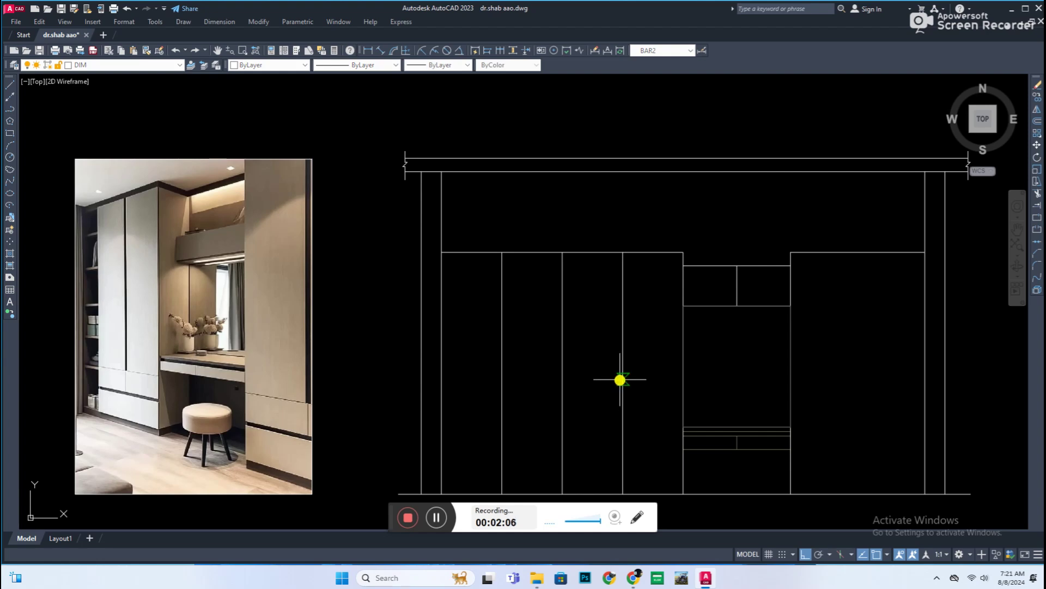
Zoom in on the doors and lengthen the left door handle at both ends.
{"action": "scroll", "coordinate": [627, 405], "scroll_direction": "up", "scroll_amount": 4}
{"action": "scroll", "coordinate": [619, 240], "scroll_direction": "down", "scroll_amount": 1}
{"action": "scroll", "coordinate": [621, 231], "scroll_direction": "down", "scroll_amount": 2}
{"action": "scroll", "coordinate": [666, 315], "scroll_direction": "down", "scroll_amount": 2}
{"action": "scroll", "coordinate": [662, 346], "scroll_direction": "up", "scroll_amount": 2}
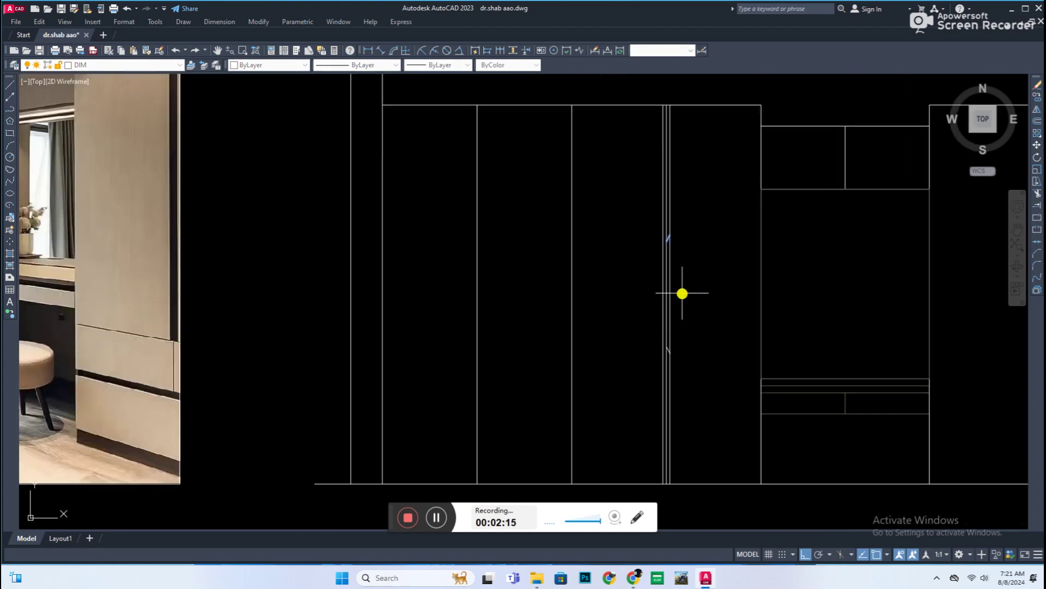
{"action": "scroll", "coordinate": [686, 338], "scroll_direction": "up", "scroll_amount": 2}
{"action": "scroll", "coordinate": [675, 397], "scroll_direction": "up", "scroll_amount": 4}
{"action": "scroll", "coordinate": [695, 342], "scroll_direction": "down", "scroll_amount": 3}
{"action": "scroll", "coordinate": [696, 430], "scroll_direction": "down", "scroll_amount": 1}
{"action": "scroll", "coordinate": [665, 393], "scroll_direction": "up", "scroll_amount": 1}
{"action": "scroll", "coordinate": [654, 387], "scroll_direction": "up", "scroll_amount": 2}
{"action": "scroll", "coordinate": [738, 329], "scroll_direction": "down", "scroll_amount": 4}
{"action": "scroll", "coordinate": [730, 341], "scroll_direction": "up", "scroll_amount": 2}
{"action": "scroll", "coordinate": [663, 392], "scroll_direction": "up", "scroll_amount": 3}
{"action": "scroll", "coordinate": [687, 418], "scroll_direction": "down", "scroll_amount": 2}
{"action": "scroll", "coordinate": [681, 492], "scroll_direction": "up", "scroll_amount": 2}
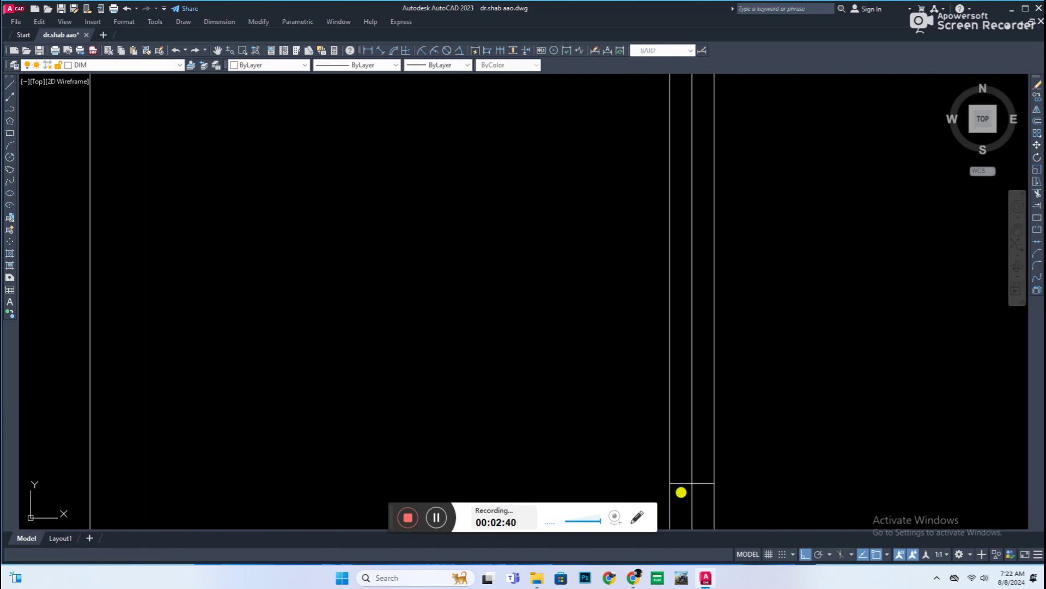
{"action": "scroll", "coordinate": [707, 482], "scroll_direction": "down", "scroll_amount": 3}
{"action": "left_click", "coordinate": [701, 339]}
{"action": "scroll", "coordinate": [719, 338], "scroll_direction": "up", "scroll_amount": 3}
{"action": "scroll", "coordinate": [668, 262], "scroll_direction": "down", "scroll_amount": 4}
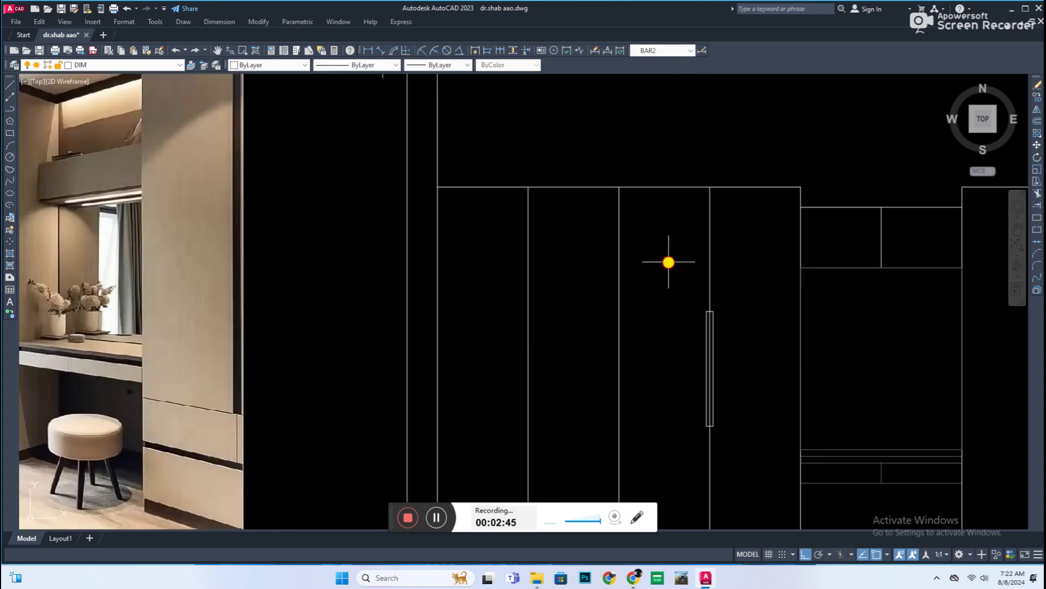
{"action": "scroll", "coordinate": [660, 370], "scroll_direction": "down", "scroll_amount": 2}
{"action": "left_click", "coordinate": [598, 330]}
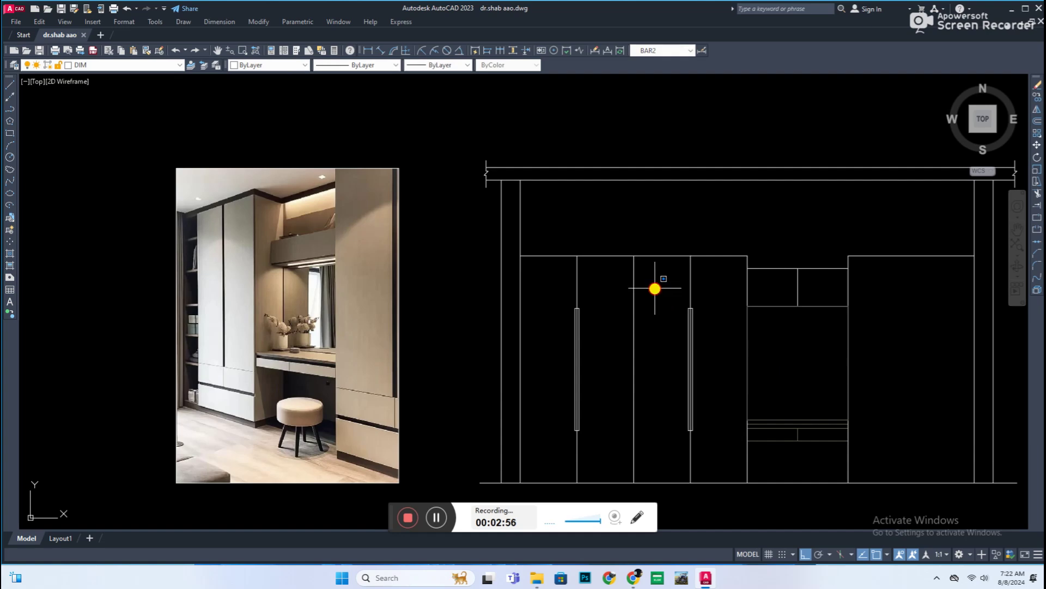
Colour both door handles grey.
{"action": "left_click", "coordinate": [691, 354]}
{"action": "left_click", "coordinate": [576, 381]}
{"action": "left_click", "coordinate": [267, 65]}
{"action": "left_click", "coordinate": [256, 137]}
{"action": "key", "text": "Escape"}
{"action": "scroll", "coordinate": [653, 429], "scroll_direction": "up", "scroll_amount": 4}
Recolour the door handles and horizontal divider grey.
{"action": "scroll", "coordinate": [654, 429], "scroll_direction": "down", "scroll_amount": 4}
{"action": "left_click_drag", "start_coordinate": [730, 484], "coordinate": [553, 256]}
{"action": "left_click", "coordinate": [267, 64]}
{"action": "left_click", "coordinate": [256, 136]}
{"action": "key", "text": "Escape"}
{"action": "middle_click_drag", "start_coordinate": [764, 418], "coordinate": [726, 418]}
{"action": "left_click", "coordinate": [652, 465]}
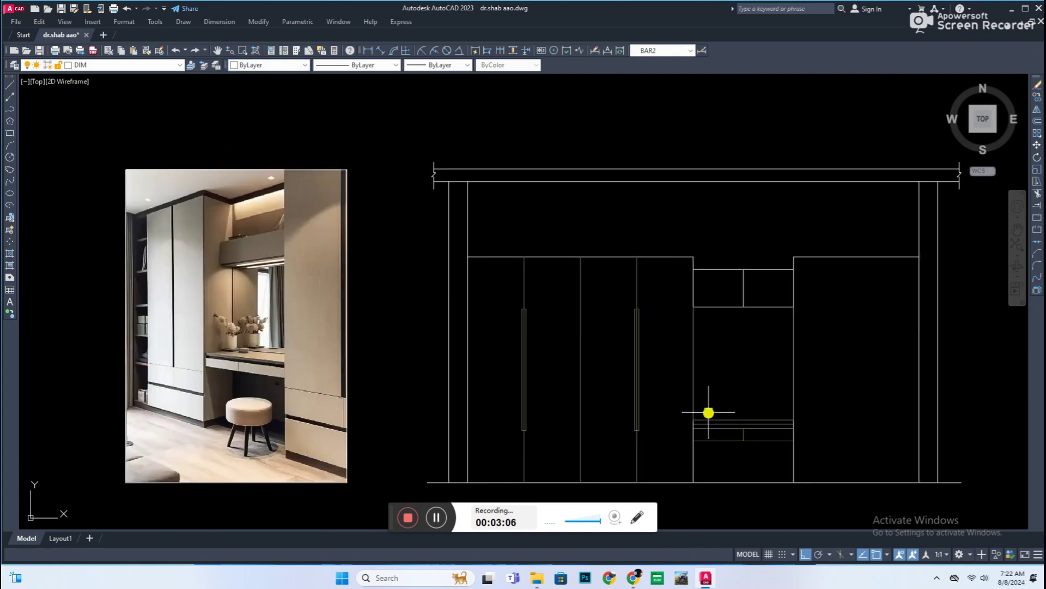
{"action": "left_click", "coordinate": [709, 234]}
{"action": "key", "text": "Escape"}
Pan and zoom to bring the elevation, reference photo and base band into view.
{"action": "middle_click_drag", "start_coordinate": [785, 363], "coordinate": [602, 349]}
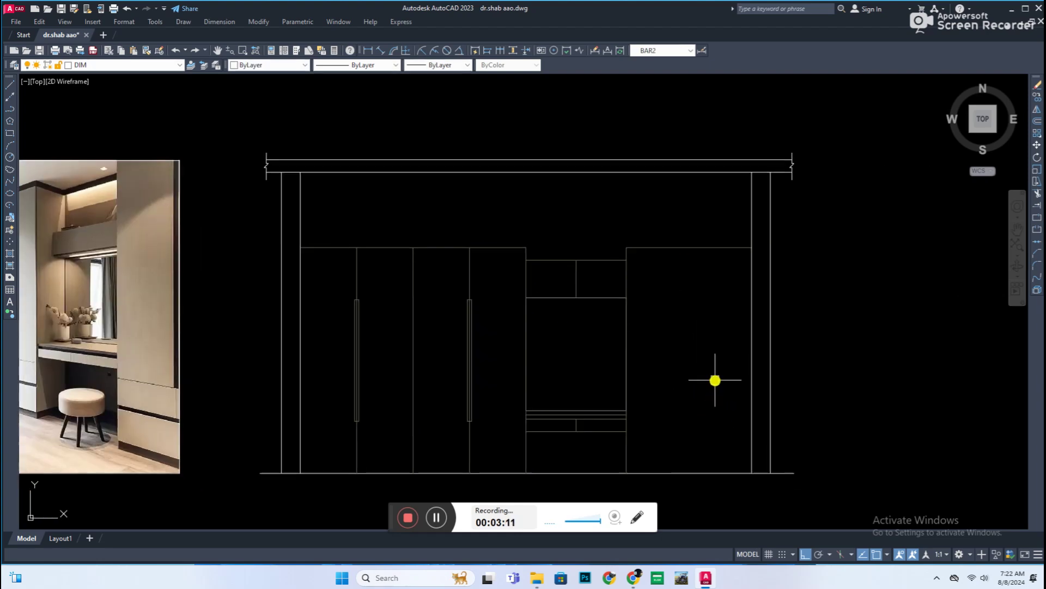
{"action": "middle_click_drag", "start_coordinate": [716, 385], "coordinate": [821, 399]}
{"action": "scroll", "coordinate": [865, 457], "scroll_direction": "up", "scroll_amount": 2}
{"action": "scroll", "coordinate": [626, 414], "scroll_direction": "down", "scroll_amount": 1}
{"action": "scroll", "coordinate": [299, 401], "scroll_direction": "down", "scroll_amount": 1}
{"action": "scroll", "coordinate": [763, 401], "scroll_direction": "up", "scroll_amount": 2}
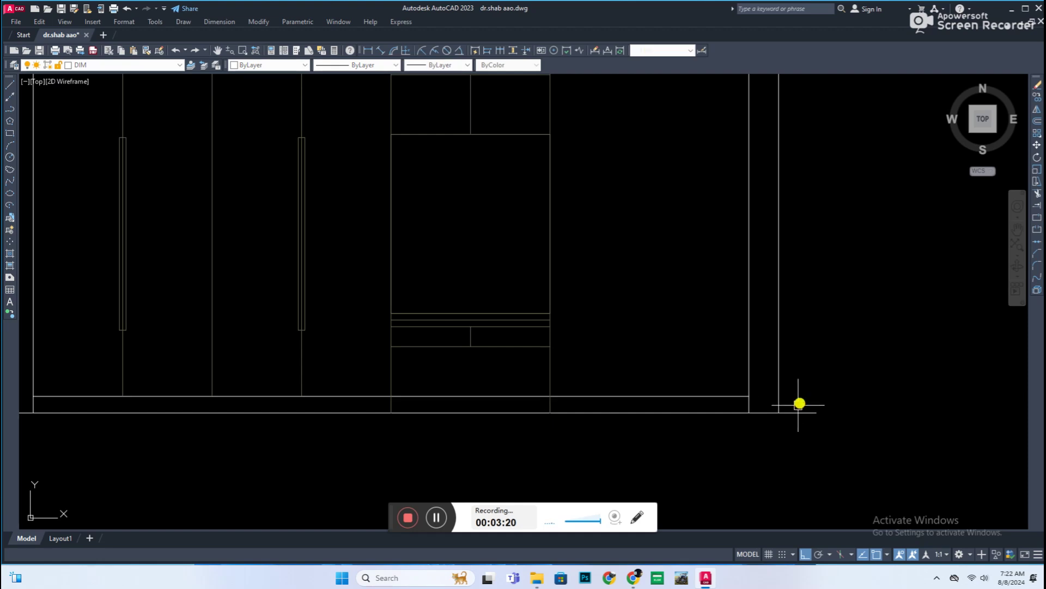
{"action": "scroll", "coordinate": [725, 401], "scroll_direction": "down", "scroll_amount": 2}
{"action": "key", "text": "Escape"}
{"action": "middle_click_drag", "start_coordinate": [563, 405], "coordinate": [618, 403]}
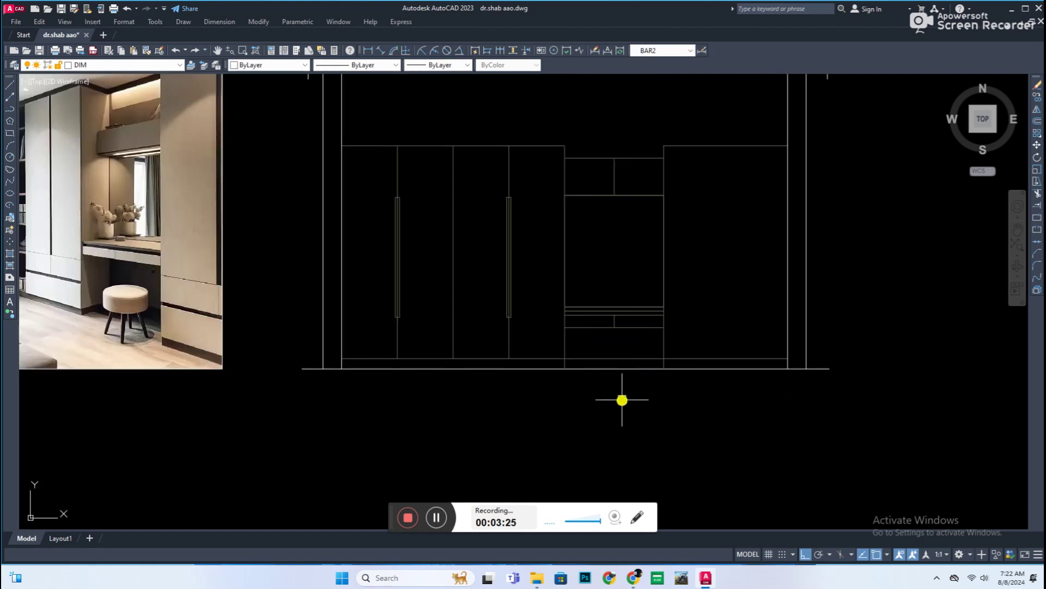
Set the plinth hatch to the ANSI37 pattern at scale 12, then zoom out beside the photo.
{"action": "left_click", "coordinate": [624, 367]}
{"action": "scroll", "coordinate": [587, 367], "scroll_direction": "up", "scroll_amount": 4}
{"action": "left_click", "coordinate": [586, 367]}
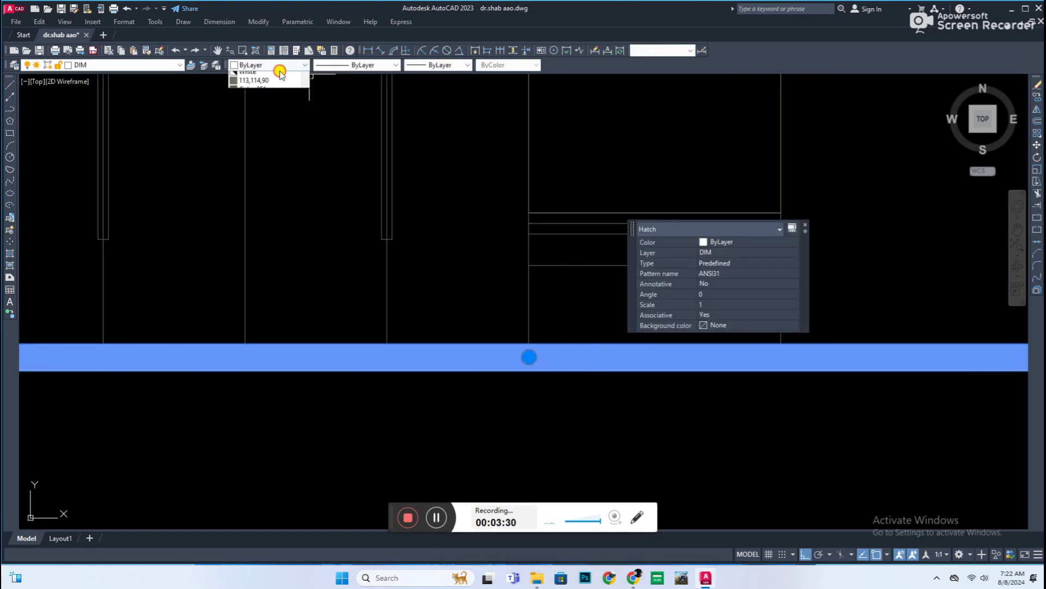
{"action": "left_click", "coordinate": [792, 273]}
{"action": "double_click", "coordinate": [544, 190]}
{"action": "left_click", "coordinate": [720, 304]}
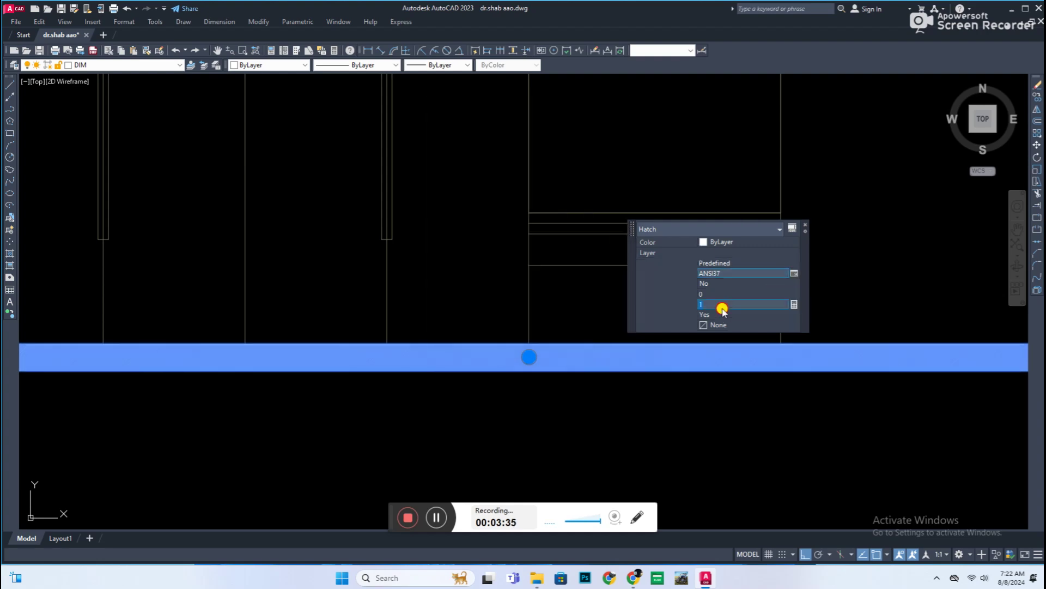
{"action": "type", "text": "12"}
{"action": "left_click", "coordinate": [268, 65]}
{"action": "left_click", "coordinate": [275, 144]}
{"action": "scroll", "coordinate": [575, 356], "scroll_direction": "down", "scroll_amount": 5}
{"action": "scroll", "coordinate": [692, 411], "scroll_direction": "down", "scroll_amount": 1}
{"action": "scroll", "coordinate": [806, 426], "scroll_direction": "down", "scroll_amount": 1}
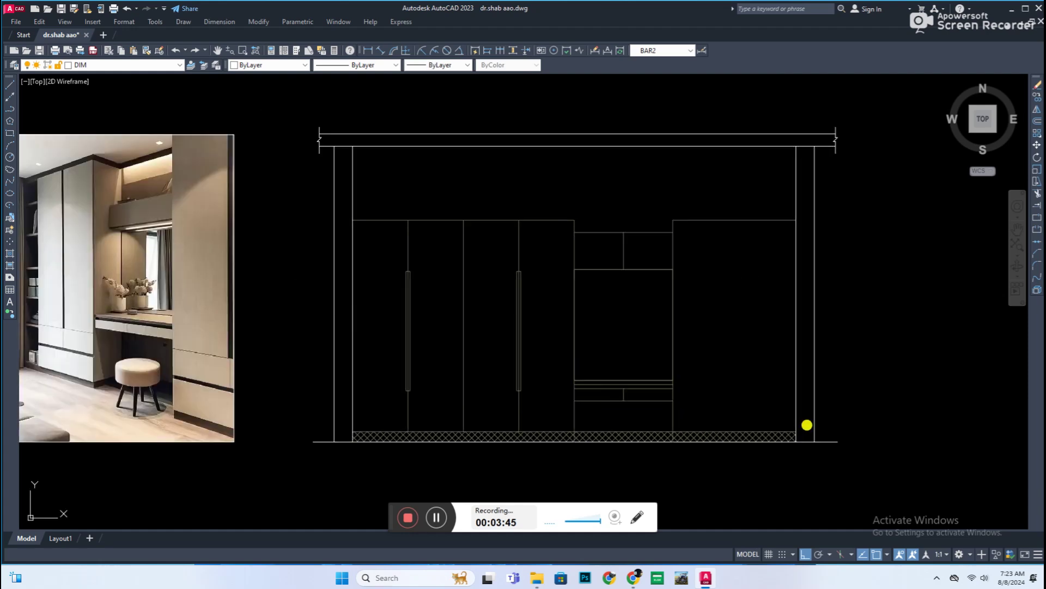
{"action": "scroll", "coordinate": [764, 402], "scroll_direction": "down", "scroll_amount": 1}
{"action": "scroll", "coordinate": [759, 392], "scroll_direction": "down", "scroll_amount": 2}
{"action": "middle_click_drag", "start_coordinate": [708, 415], "coordinate": [612, 380]}
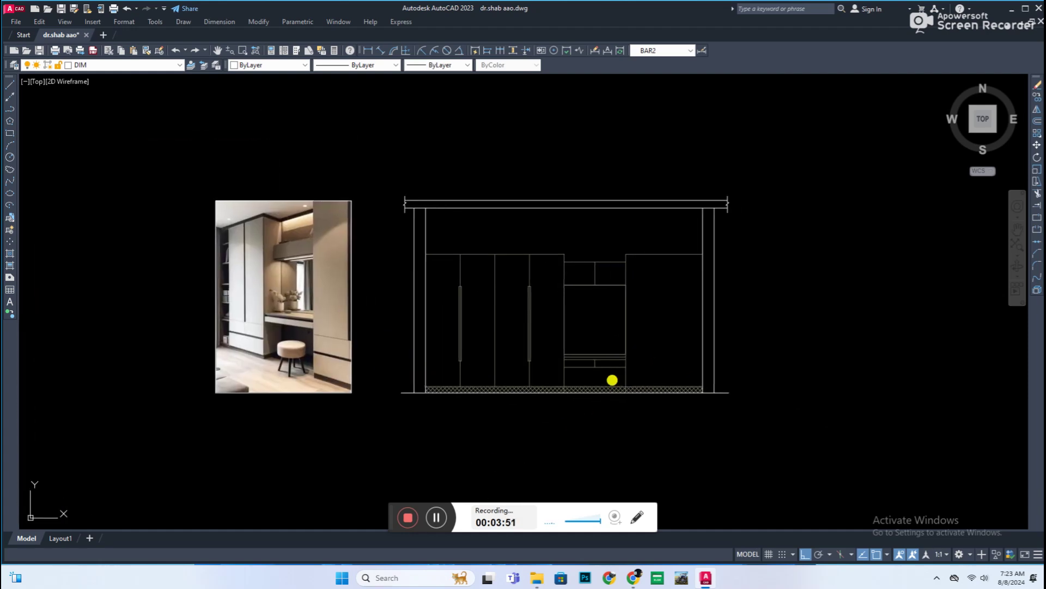
Check the right cabinet's vertical divider lines, drawer rectangle and drawer handle.
{"action": "scroll", "coordinate": [666, 399], "scroll_direction": "up", "scroll_amount": 2}
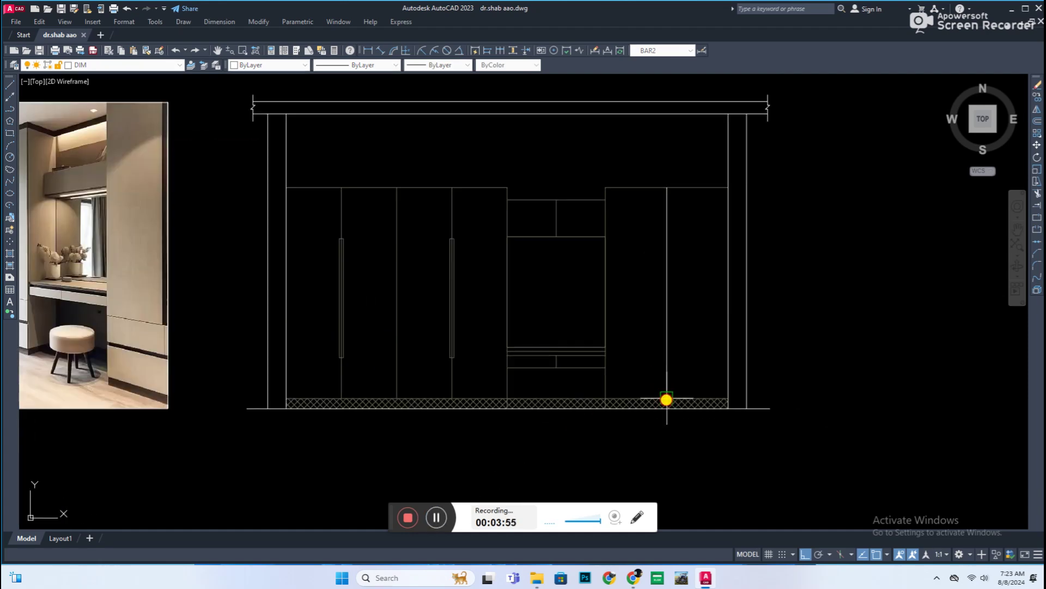
{"action": "scroll", "coordinate": [689, 395], "scroll_direction": "up", "scroll_amount": 2}
{"action": "scroll", "coordinate": [518, 362], "scroll_direction": "up", "scroll_amount": 2}
{"action": "scroll", "coordinate": [545, 365], "scroll_direction": "down", "scroll_amount": 2}
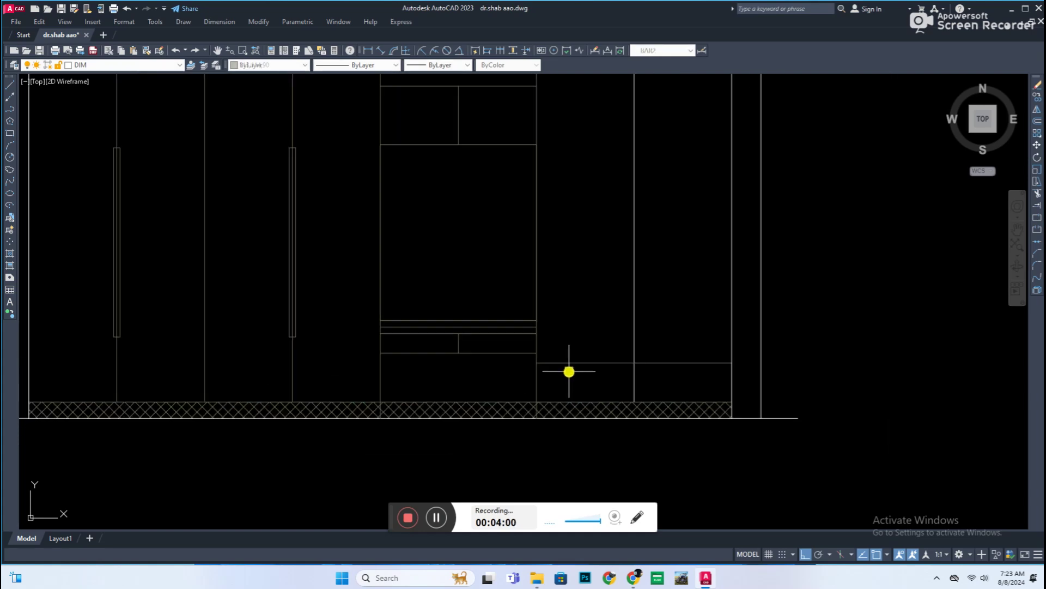
{"action": "left_click", "coordinate": [633, 276]}
{"action": "key", "text": "Escape"}
{"action": "left_click", "coordinate": [659, 269]}
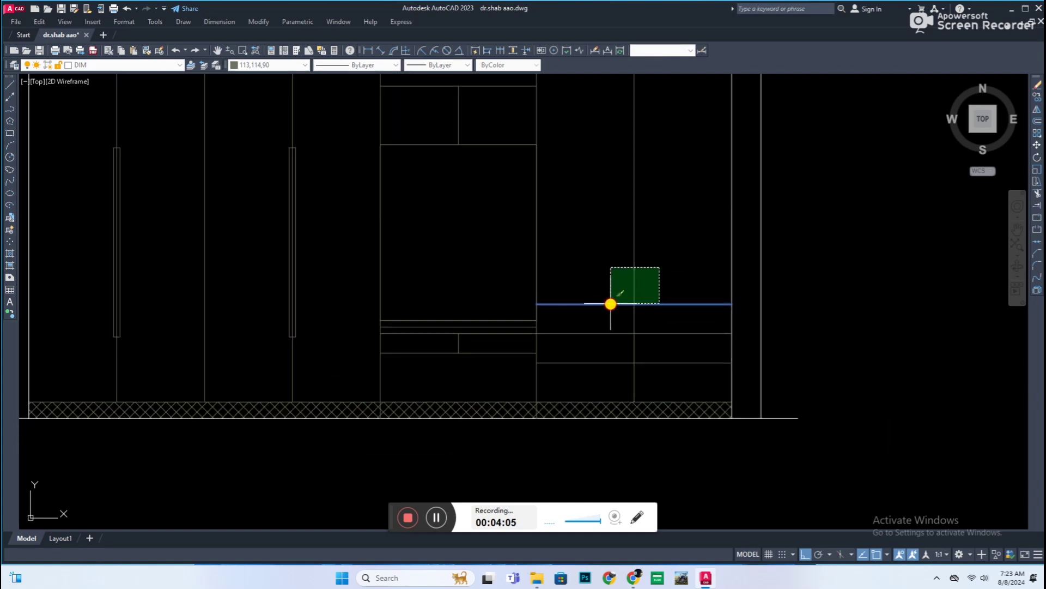
{"action": "scroll", "coordinate": [602, 304], "scroll_direction": "up", "scroll_amount": 2}
{"action": "left_click", "coordinate": [692, 254]}
{"action": "key", "text": "Escape"}
{"action": "scroll", "coordinate": [595, 295], "scroll_direction": "up", "scroll_amount": 2}
{"action": "left_click", "coordinate": [663, 311]}
{"action": "key", "text": "Escape"}
{"action": "scroll", "coordinate": [638, 316], "scroll_direction": "down", "scroll_amount": 2}
{"action": "left_click", "coordinate": [627, 310]}
{"action": "key", "text": "Escape"}
Copy the two drawer handles down into the drawer below.
{"action": "left_click_drag", "start_coordinate": [588, 272], "coordinate": [812, 325]}
{"action": "type", "text": "co"}
{"action": "key", "text": "Return"}
{"action": "left_click", "coordinate": [700, 300]}
{"action": "left_click", "coordinate": [702, 346]}
{"action": "scroll", "coordinate": [761, 389], "scroll_direction": "down", "scroll_amount": 2}
Turn on Ortho and match a drawer line's properties onto the other drawer lines.
{"action": "left_click", "coordinate": [700, 364]}
{"action": "key", "text": "Escape"}
{"action": "key", "text": "F8"}
{"action": "left_click", "coordinate": [724, 346]}
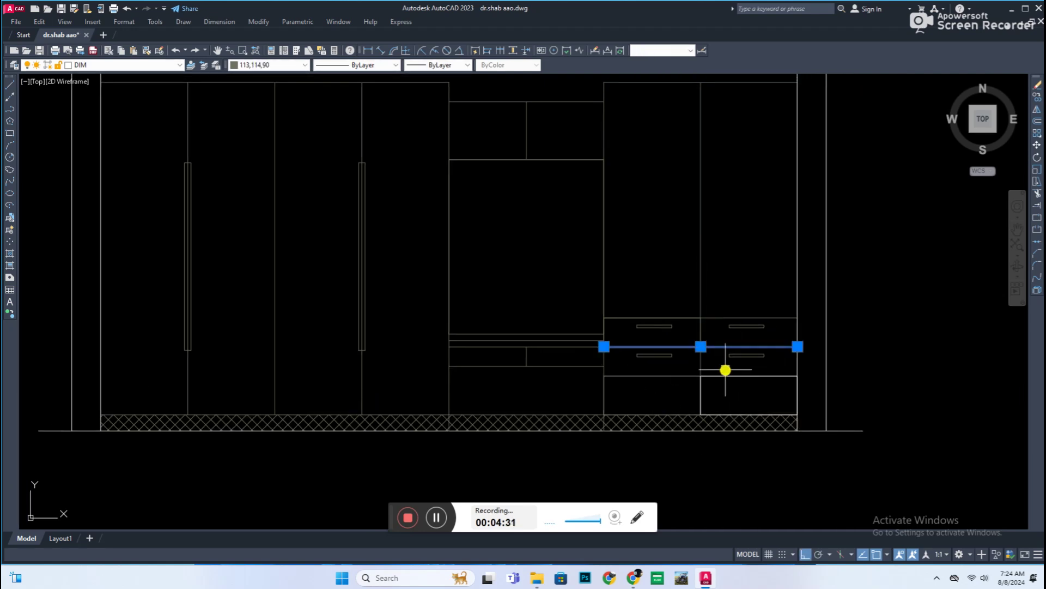
{"action": "type", "text": "ma"}
{"action": "key", "text": "Return"}
{"action": "scroll", "coordinate": [724, 389], "scroll_direction": "up", "scroll_amount": 2}
Draw a horizontal line across the right cabinet to divide off an upper compartment.
{"action": "scroll", "coordinate": [721, 376], "scroll_direction": "up", "scroll_amount": 3}
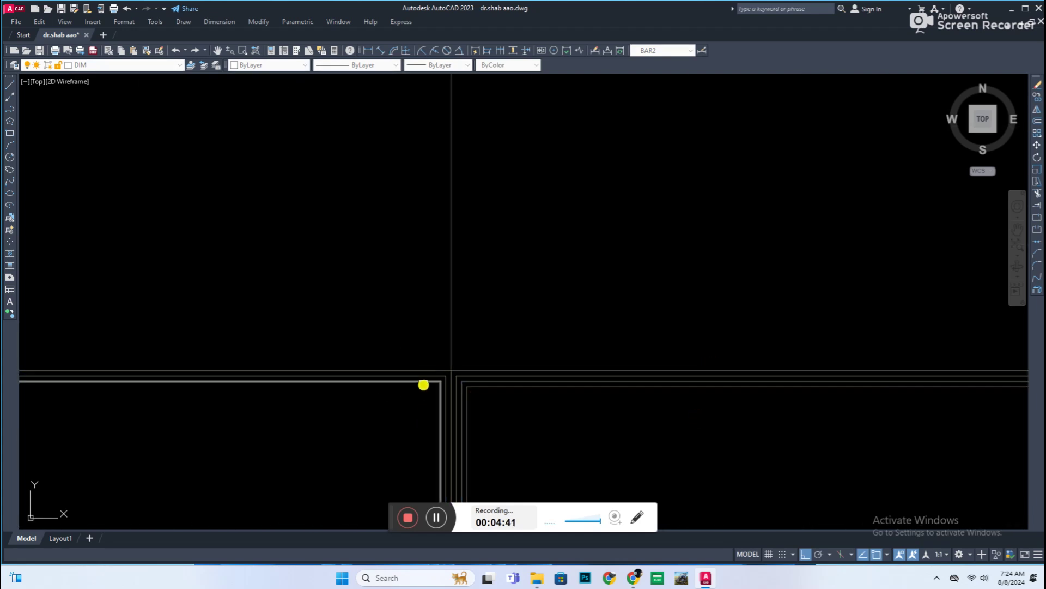
{"action": "scroll", "coordinate": [424, 385], "scroll_direction": "down", "scroll_amount": 3}
{"action": "scroll", "coordinate": [574, 427], "scroll_direction": "down", "scroll_amount": 2}
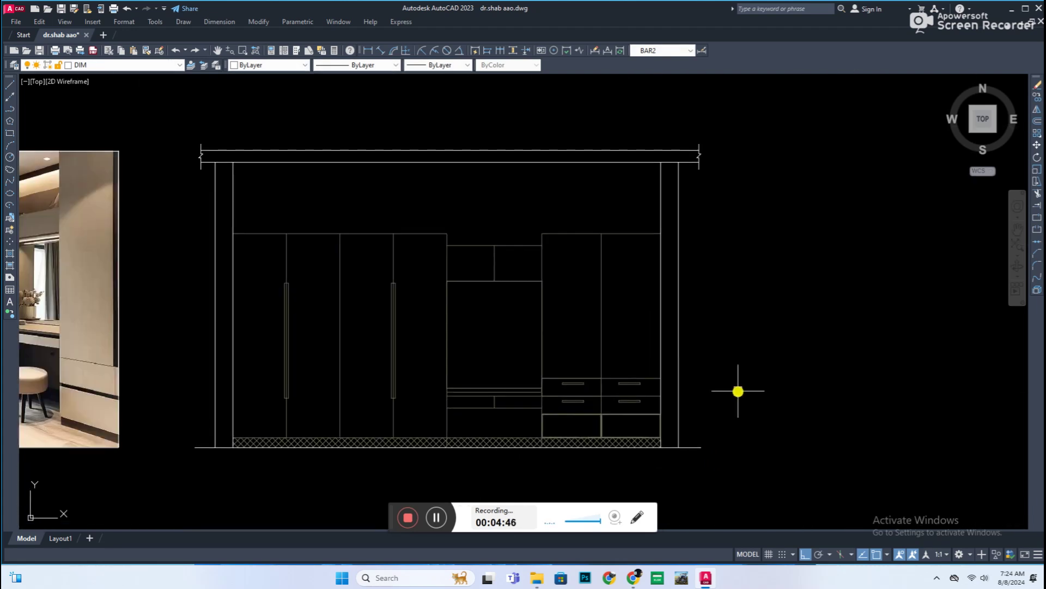
{"action": "left_click", "coordinate": [511, 279]}
{"action": "middle_click_drag", "start_coordinate": [417, 289], "coordinate": [484, 309]}
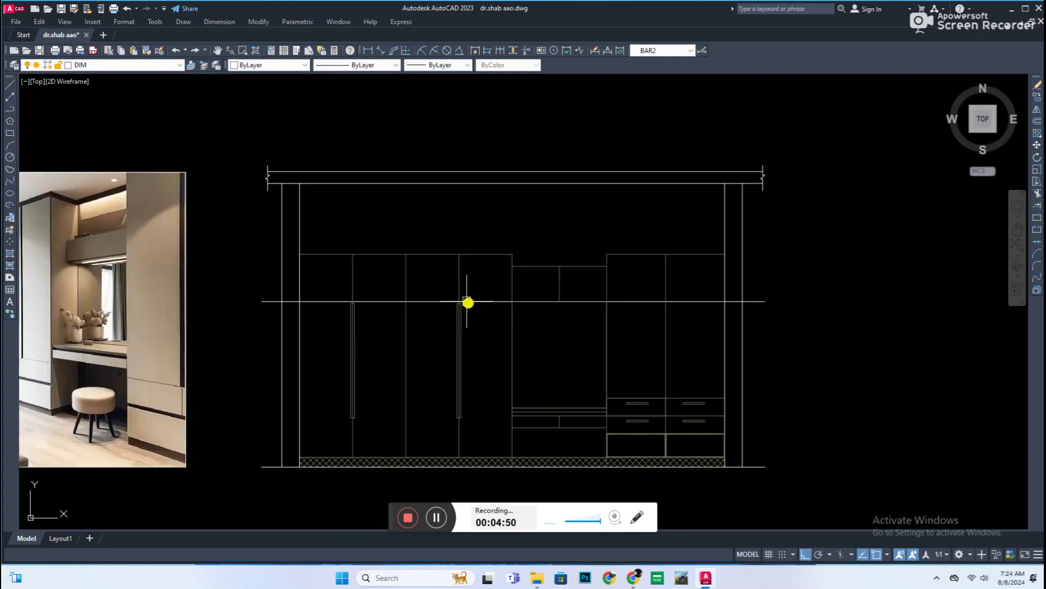
{"action": "scroll", "coordinate": [515, 303], "scroll_direction": "up", "scroll_amount": 3}
{"action": "scroll", "coordinate": [507, 301], "scroll_direction": "down", "scroll_amount": 2}
Check the new horizontal line and the short line in the right cabinet.
{"action": "left_click", "coordinate": [689, 299]}
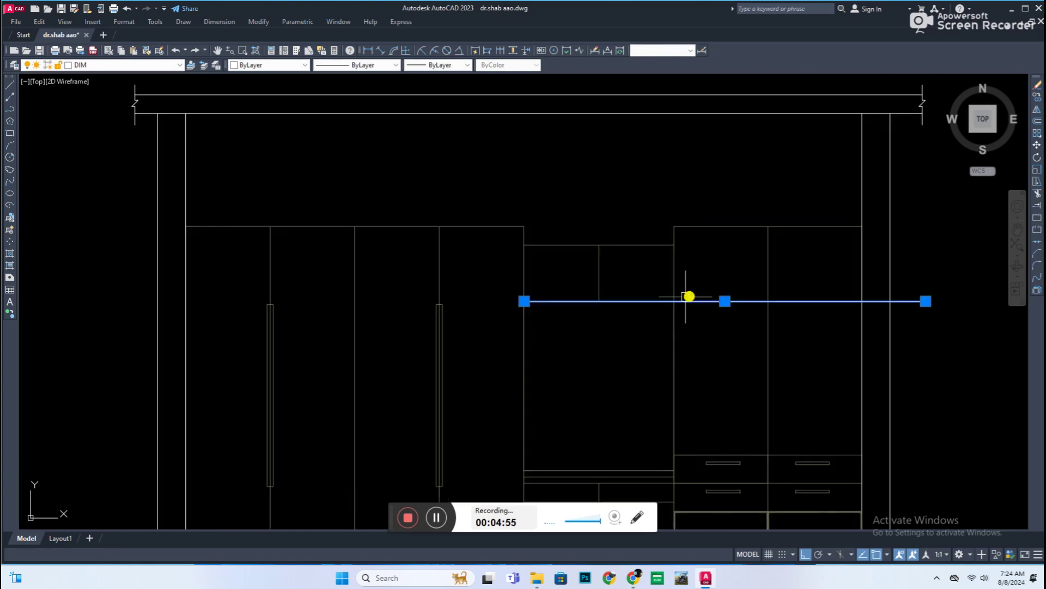
{"action": "key", "text": "Escape"}
{"action": "scroll", "coordinate": [763, 260], "scroll_direction": "down", "scroll_amount": 2}
{"action": "left_click", "coordinate": [768, 262]}
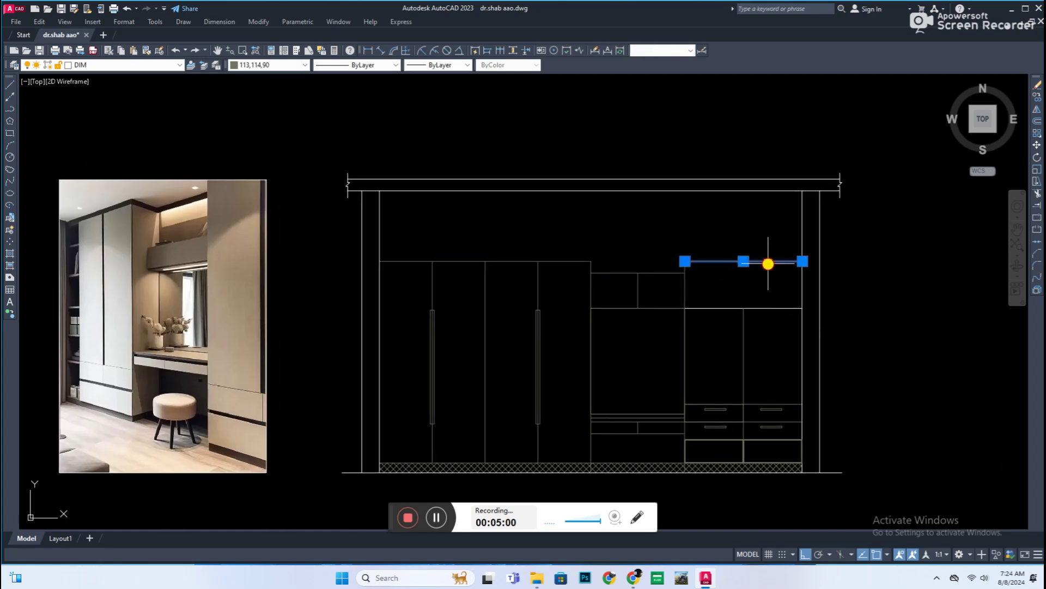
{"action": "key", "text": "Escape"}
{"action": "scroll", "coordinate": [865, 334], "scroll_direction": "down", "scroll_amount": 2}
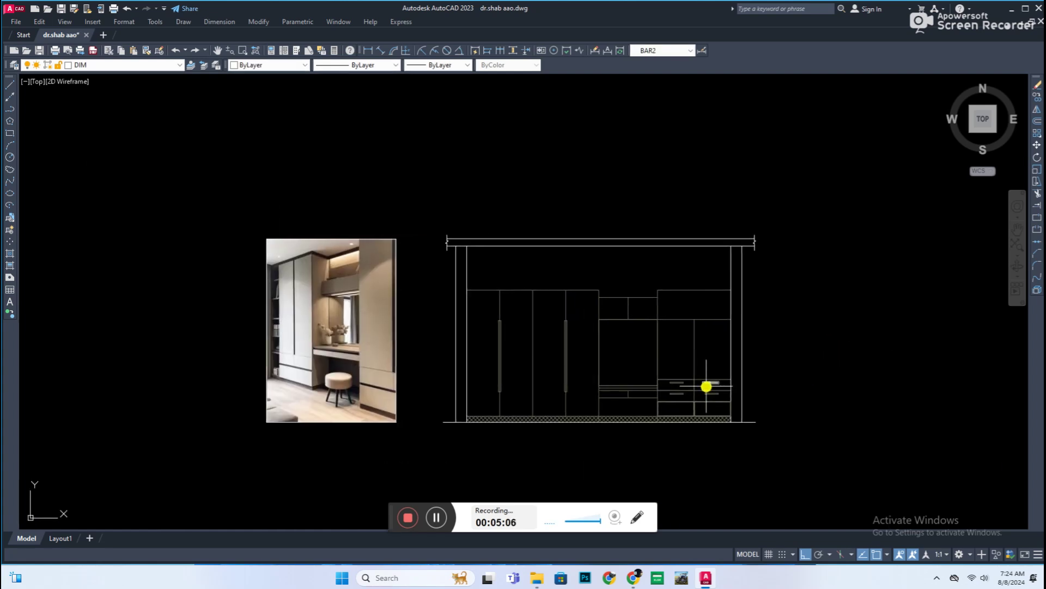
{"action": "scroll", "coordinate": [716, 355], "scroll_direction": "up", "scroll_amount": 6}
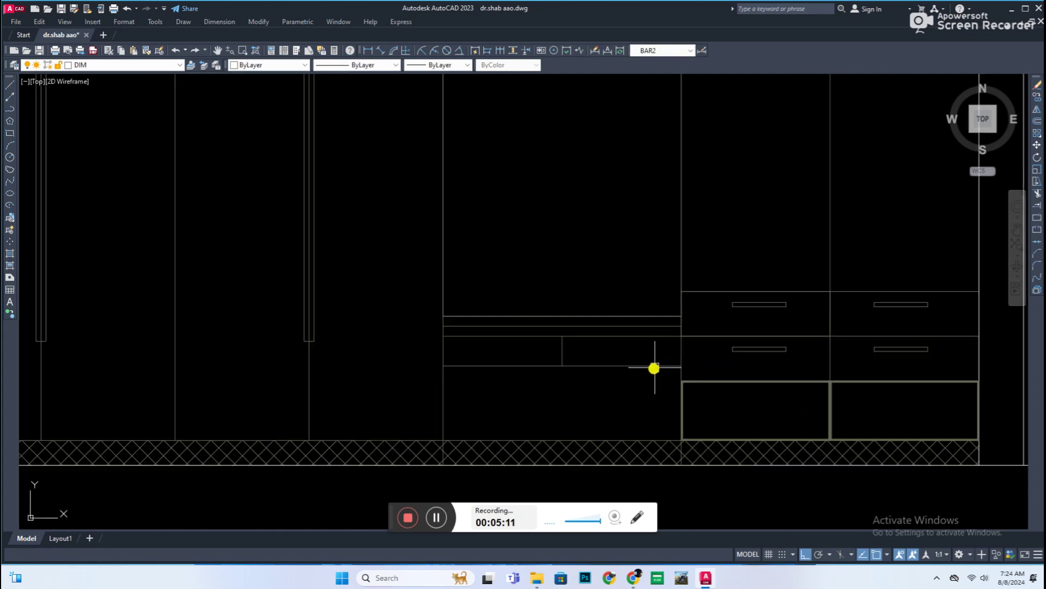
{"action": "scroll", "coordinate": [654, 367], "scroll_direction": "up", "scroll_amount": 2}
Copy the right cabinet's drawer handles into the drawers under the central niche.
{"action": "left_click", "coordinate": [850, 341]}
{"action": "key", "text": "Escape"}
{"action": "left_click", "coordinate": [807, 268]}
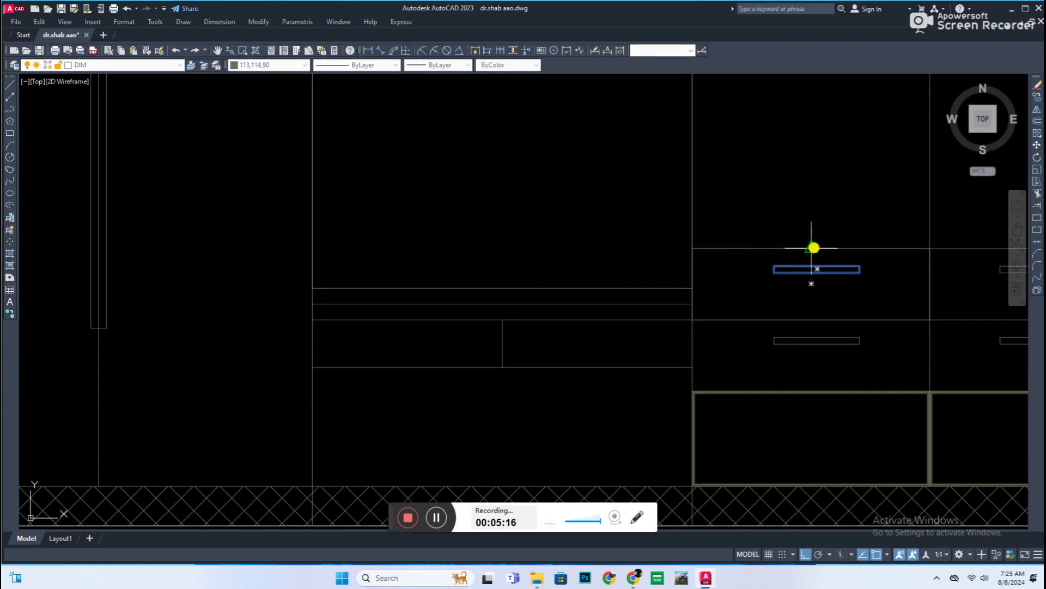
{"action": "left_click", "coordinate": [390, 336]}
{"action": "scroll", "coordinate": [391, 336], "scroll_direction": "up", "scroll_amount": 2}
{"action": "key", "text": "Escape"}
{"action": "left_click", "coordinate": [364, 336]}
{"action": "scroll", "coordinate": [588, 378], "scroll_direction": "down", "scroll_amount": 2}
{"action": "key", "text": "Escape"}
{"action": "scroll", "coordinate": [588, 378], "scroll_direction": "down", "scroll_amount": 2}
{"action": "scroll", "coordinate": [774, 402], "scroll_direction": "down", "scroll_amount": 2}
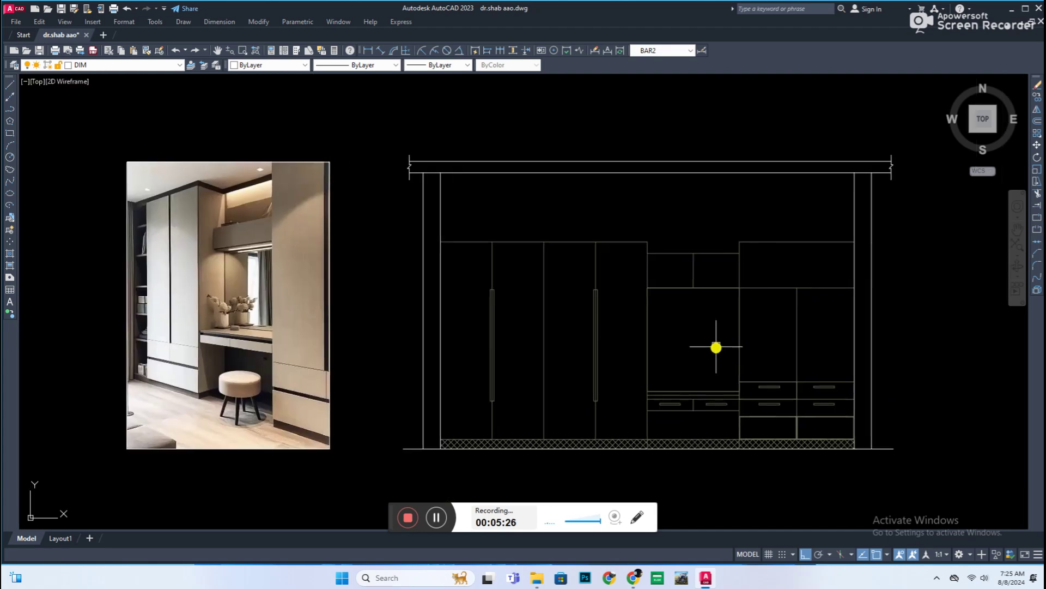
{"action": "middle_click_drag", "start_coordinate": [805, 351], "coordinate": [789, 361]}
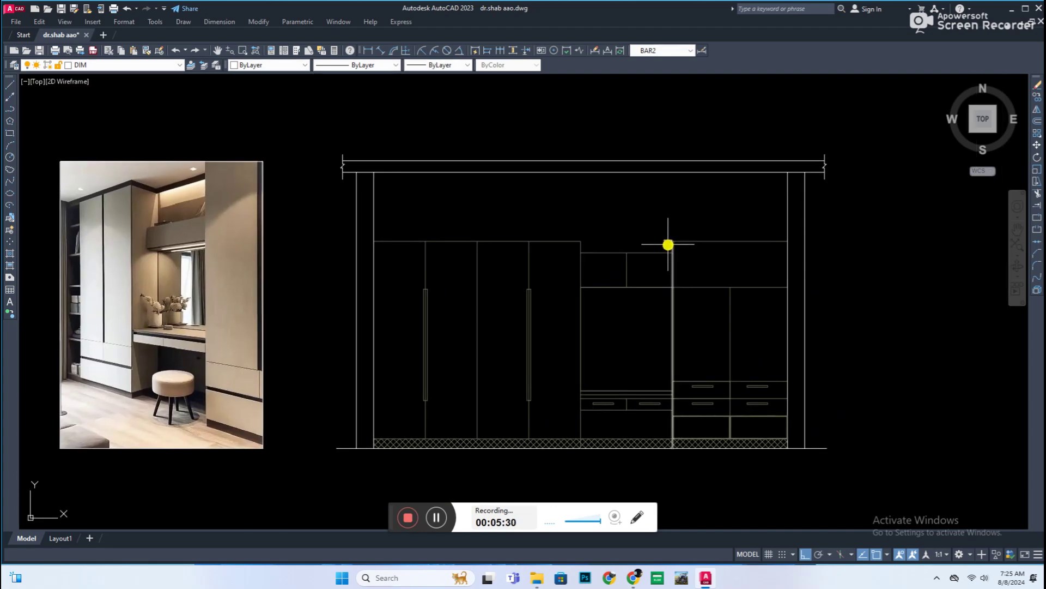
Select the construction lines around the panel area above the central niche.
{"action": "scroll", "coordinate": [692, 250], "scroll_direction": "up", "scroll_amount": 2}
{"action": "left_click_drag", "start_coordinate": [709, 253], "coordinate": [472, 285]}
{"action": "key", "text": "Escape"}
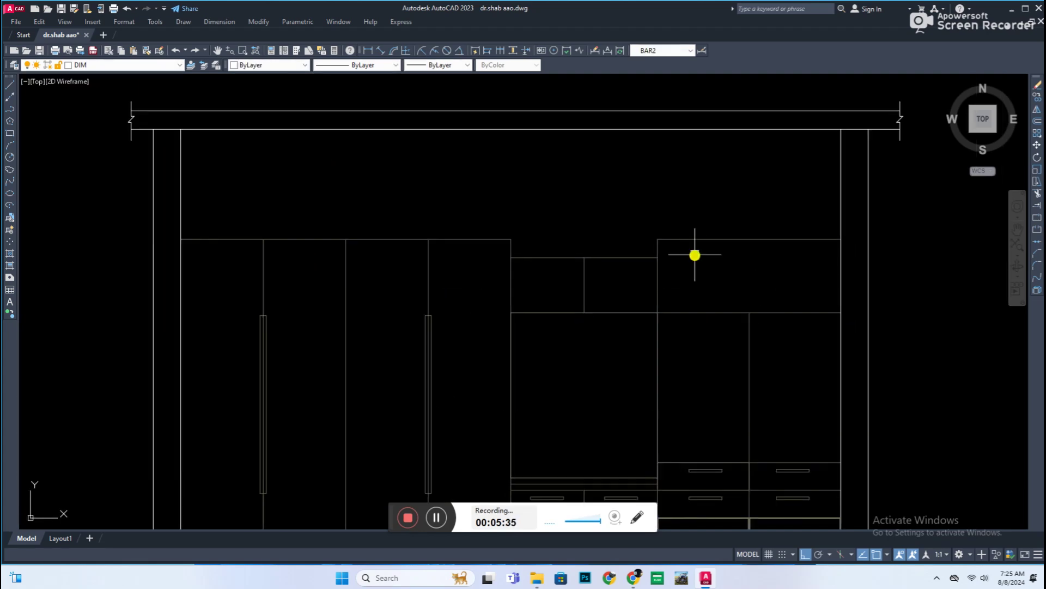
{"action": "middle_click_drag", "start_coordinate": [683, 286], "coordinate": [676, 291]}
{"action": "scroll", "coordinate": [795, 335], "scroll_direction": "down", "scroll_amount": 3}
{"action": "scroll", "coordinate": [794, 335], "scroll_direction": "up", "scroll_amount": 1}
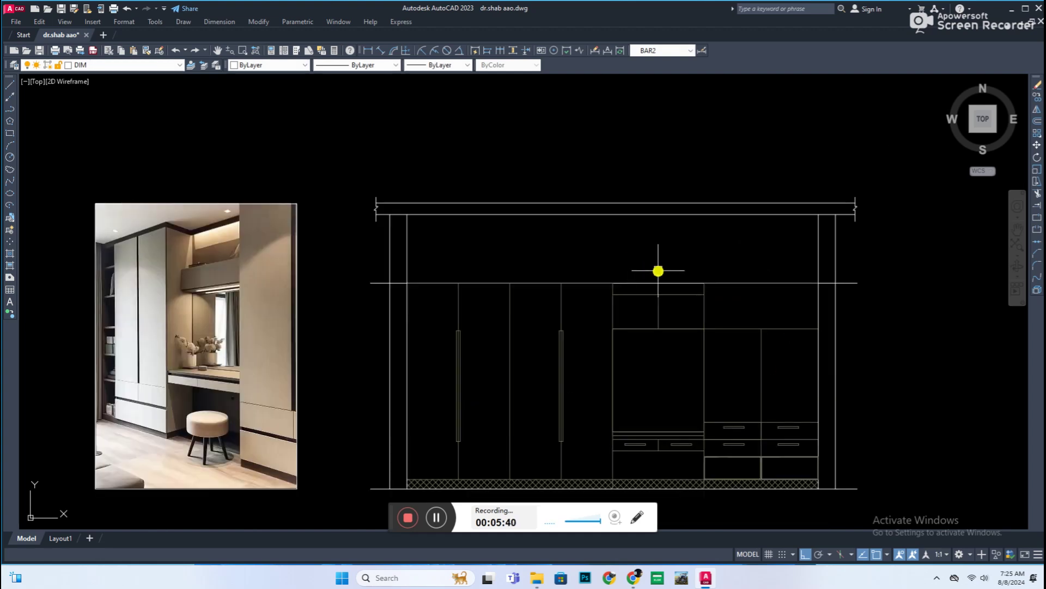
{"action": "scroll", "coordinate": [641, 272], "scroll_direction": "up", "scroll_amount": 1}
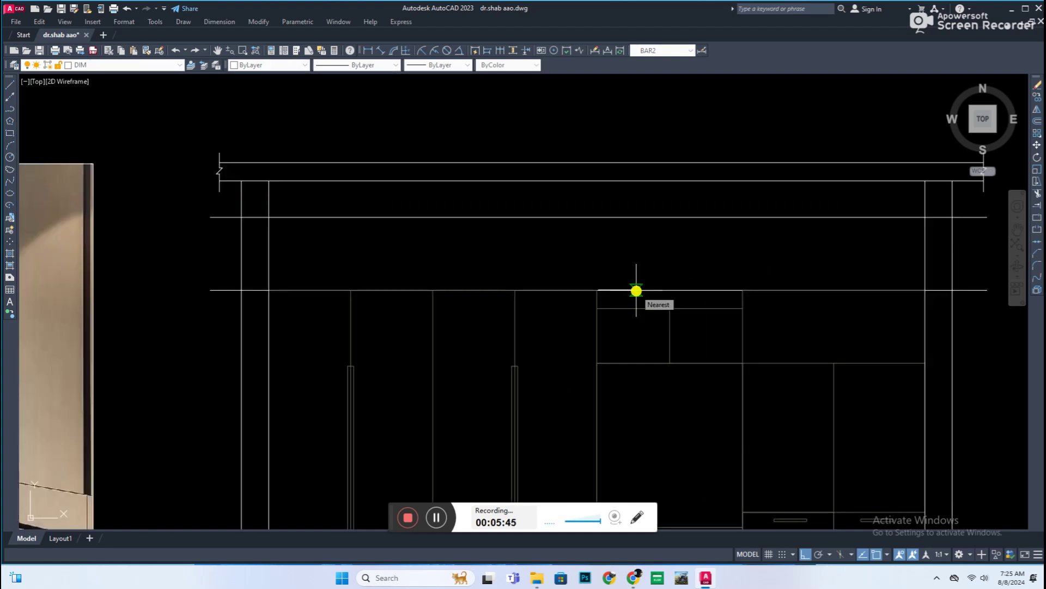
Trim the two long horizontal construction lines back to the panel rectangle.
{"action": "left_click", "coordinate": [717, 269]}
{"action": "left_click", "coordinate": [618, 250]}
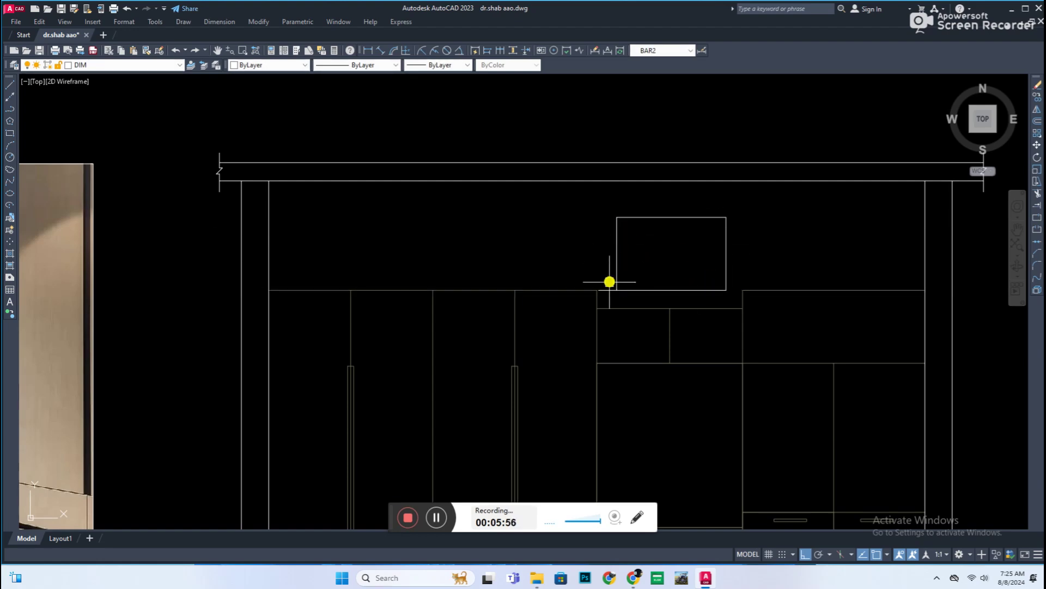
{"action": "scroll", "coordinate": [614, 260], "scroll_direction": "down", "scroll_amount": 2}
{"action": "middle_click_drag", "start_coordinate": [762, 285], "coordinate": [695, 320]}
{"action": "scroll", "coordinate": [584, 271], "scroll_direction": "up", "scroll_amount": 2}
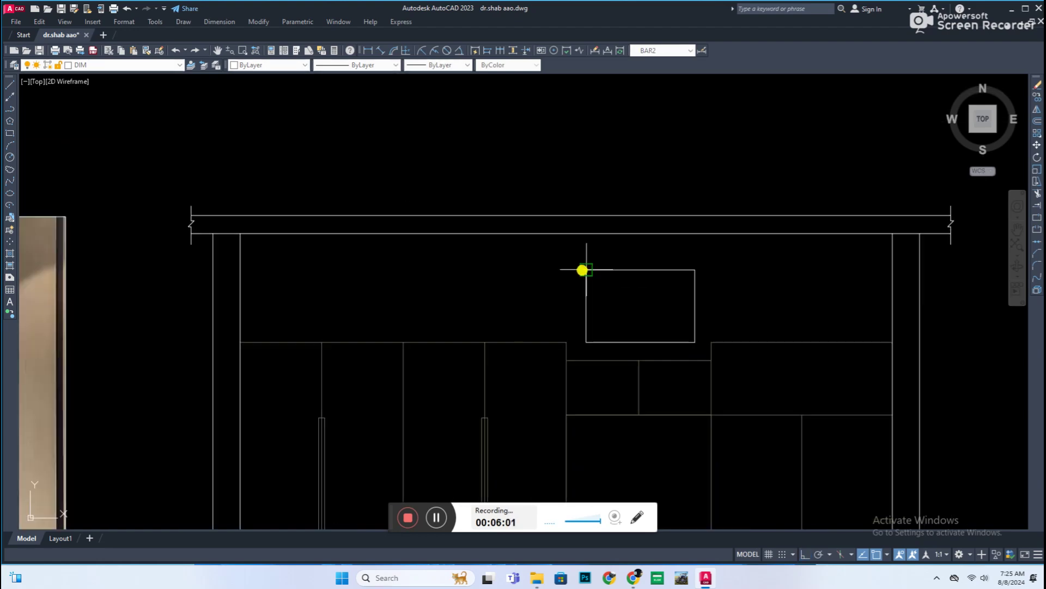
Offset the panel rectangle inward to create an inner border.
{"action": "left_click", "coordinate": [694, 331]}
{"action": "scroll", "coordinate": [739, 303], "scroll_direction": "down", "scroll_amount": 1}
{"action": "left_click", "coordinate": [749, 306]}
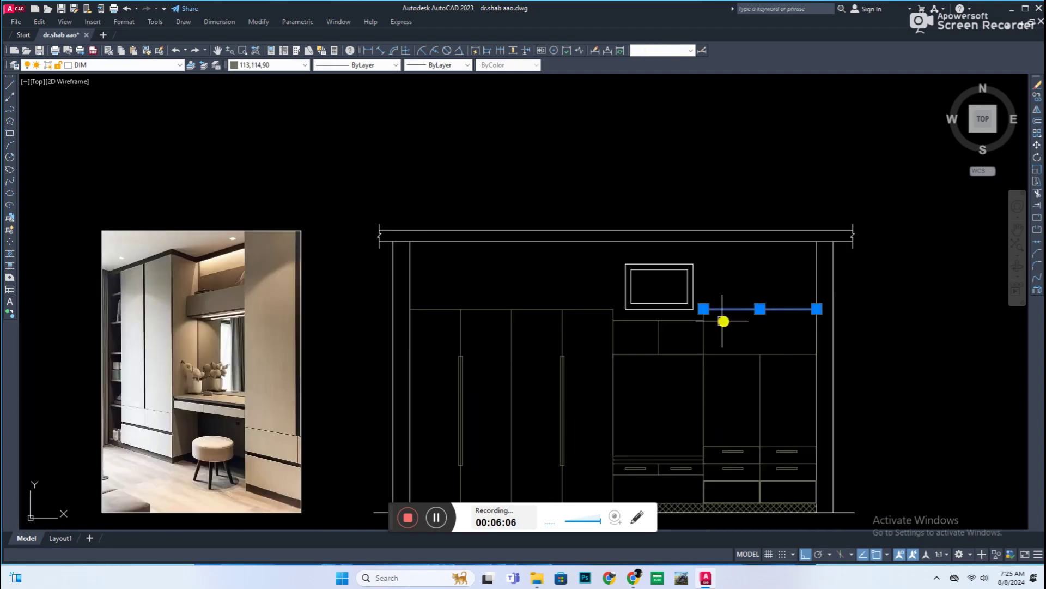
{"action": "scroll", "coordinate": [643, 305], "scroll_direction": "up", "scroll_amount": 1}
{"action": "key", "text": "Escape"}
{"action": "scroll", "coordinate": [703, 305], "scroll_direction": "down", "scroll_amount": 1}
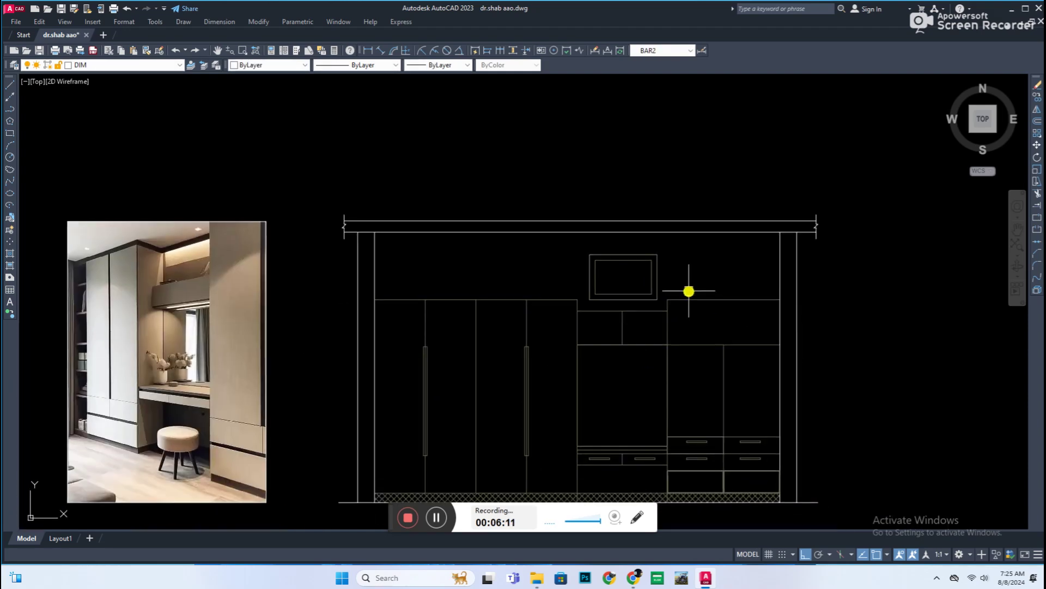
{"action": "scroll", "coordinate": [654, 303], "scroll_direction": "up", "scroll_amount": 1}
{"action": "scroll", "coordinate": [670, 338], "scroll_direction": "down", "scroll_amount": 1}
{"action": "scroll", "coordinate": [692, 367], "scroll_direction": "up", "scroll_amount": 2}
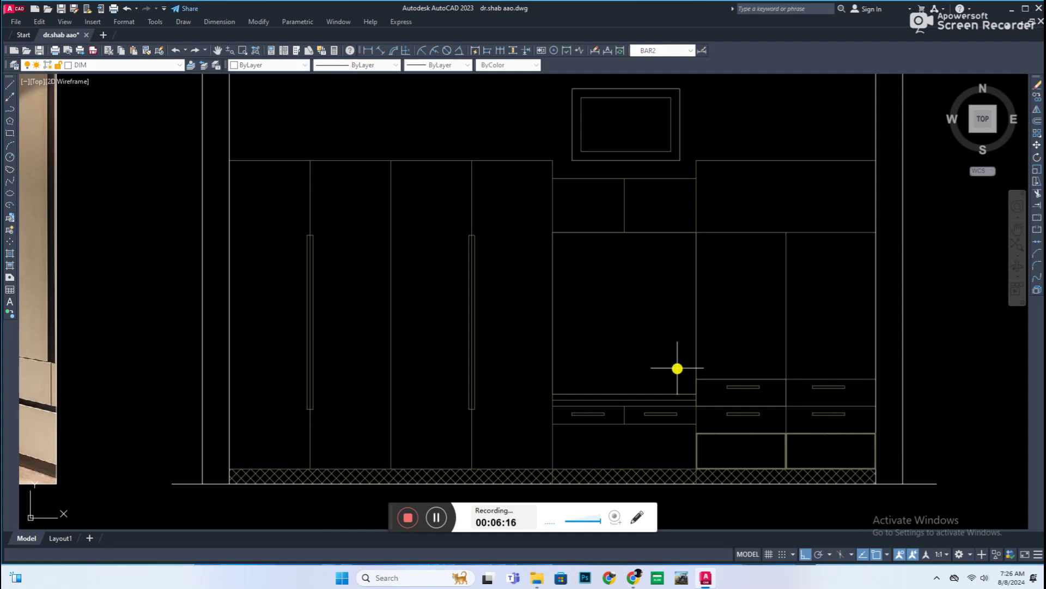
Stretch the inner panel rectangle's bottom edge upward.
{"action": "left_click", "coordinate": [633, 383]}
{"action": "left_click", "coordinate": [624, 382]}
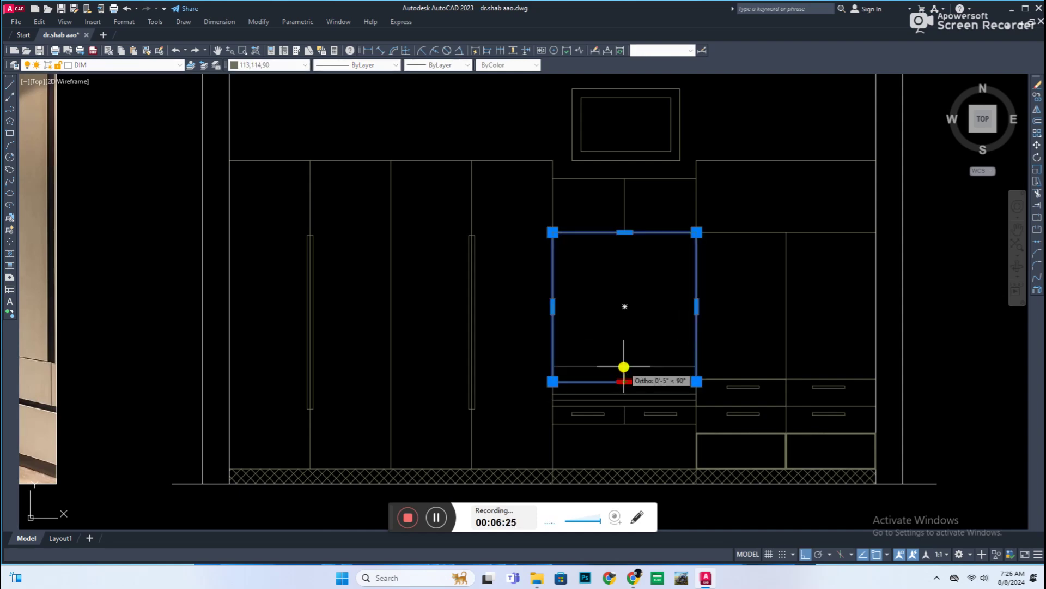
{"action": "left_click", "coordinate": [624, 366]}
{"action": "key", "text": "Escape"}
{"action": "scroll", "coordinate": [730, 390], "scroll_direction": "down", "scroll_amount": 2}
{"action": "scroll", "coordinate": [785, 394], "scroll_direction": "up", "scroll_amount": 2}
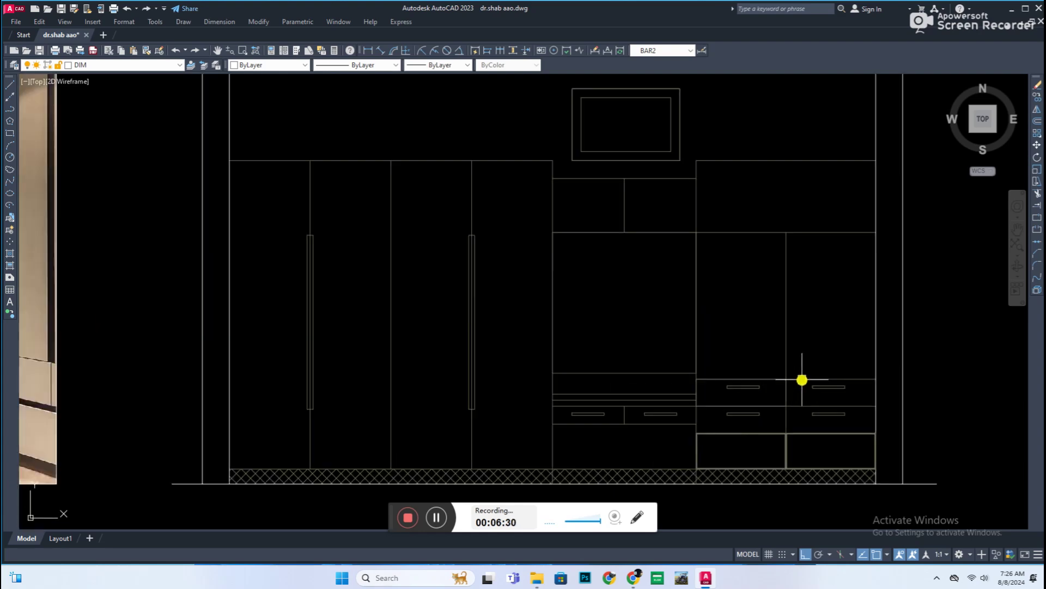
{"action": "scroll", "coordinate": [598, 385], "scroll_direction": "down", "scroll_amount": 2}
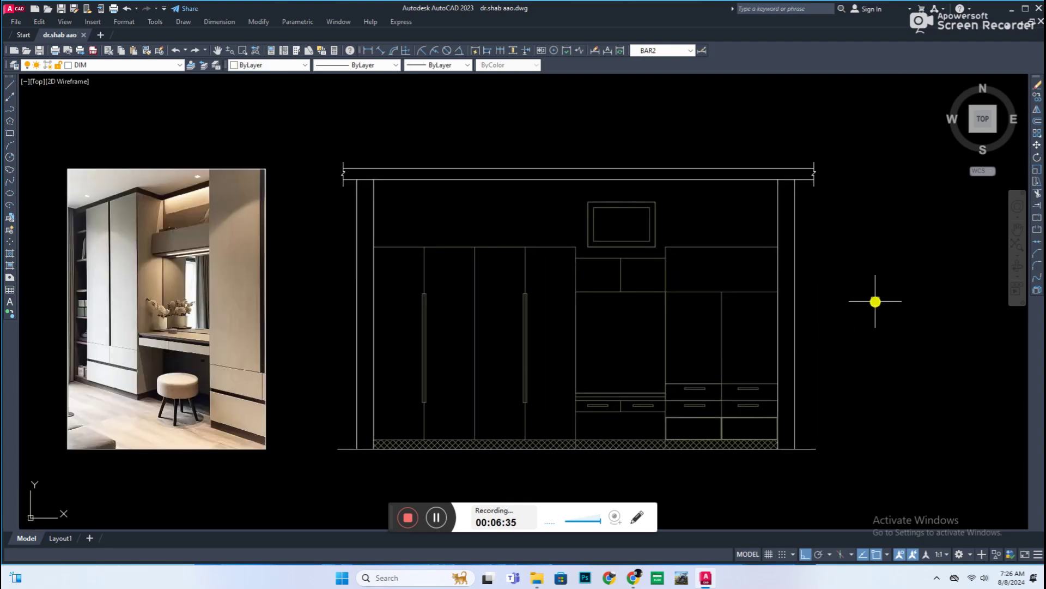
{"action": "middle_click_drag", "start_coordinate": [876, 299], "coordinate": [757, 307]}
Fill the middle compartment with a solid hatch and colour it cyan.
{"action": "left_click", "coordinate": [519, 346]}
{"action": "left_click", "coordinate": [717, 262]}
{"action": "left_click", "coordinate": [479, 325]}
{"action": "key", "text": "Escape"}
{"action": "left_click", "coordinate": [528, 348]}
{"action": "left_click", "coordinate": [267, 64]}
{"action": "left_click", "coordinate": [257, 122]}
{"action": "key", "text": "Escape"}
{"action": "scroll", "coordinate": [535, 284], "scroll_direction": "down", "scroll_amount": 2}
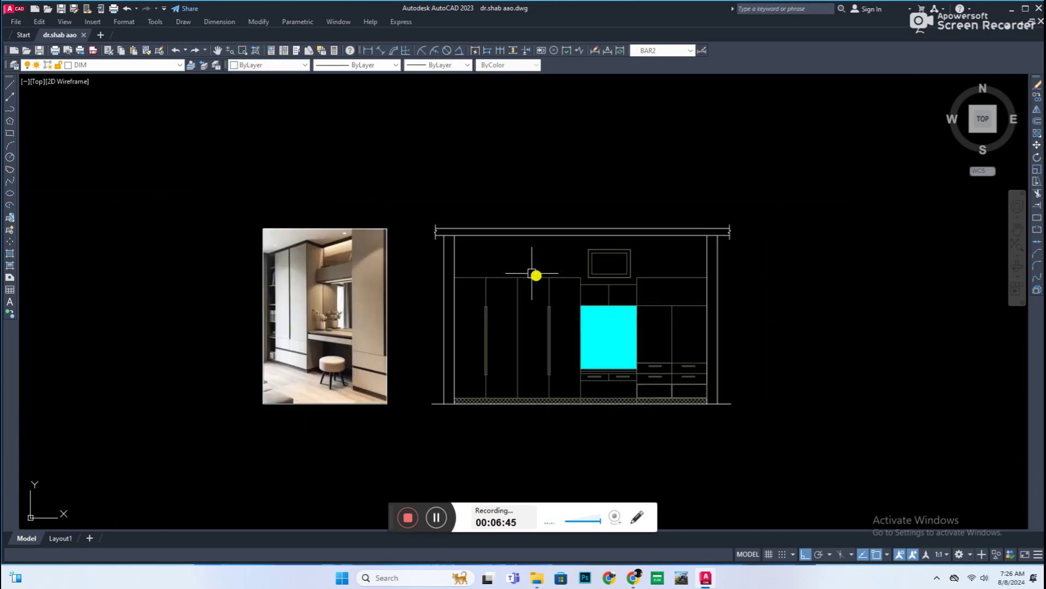
{"action": "left_click", "coordinate": [474, 374]}
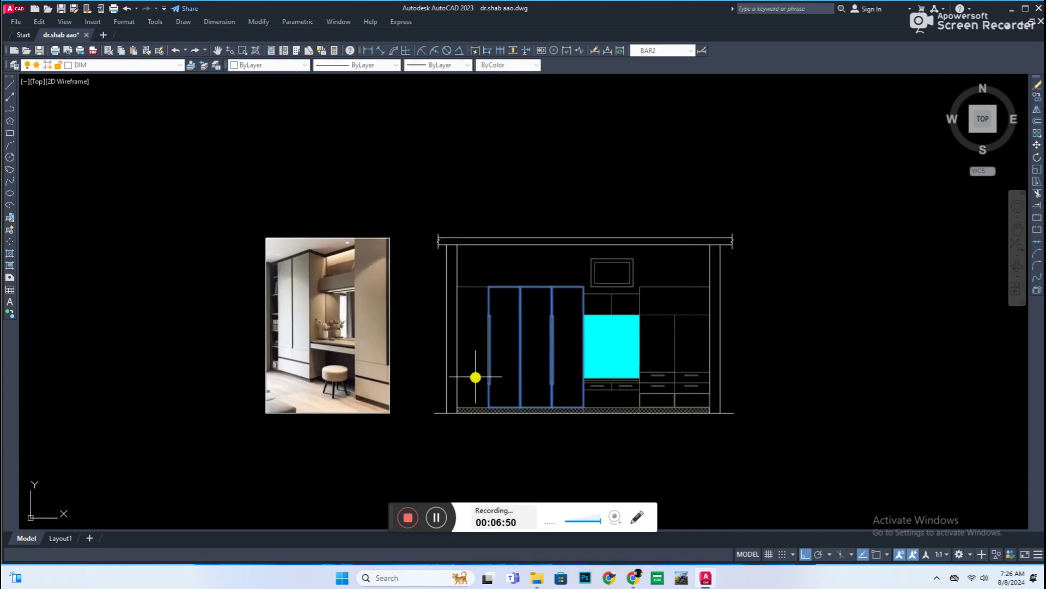
Give the new solid door fill the True Color warm grey 133,135,120.
{"action": "key", "text": "Return"}
{"action": "key", "text": "Return"}
{"action": "scroll", "coordinate": [545, 370], "scroll_direction": "up", "scroll_amount": 2}
{"action": "left_click", "coordinate": [642, 334]}
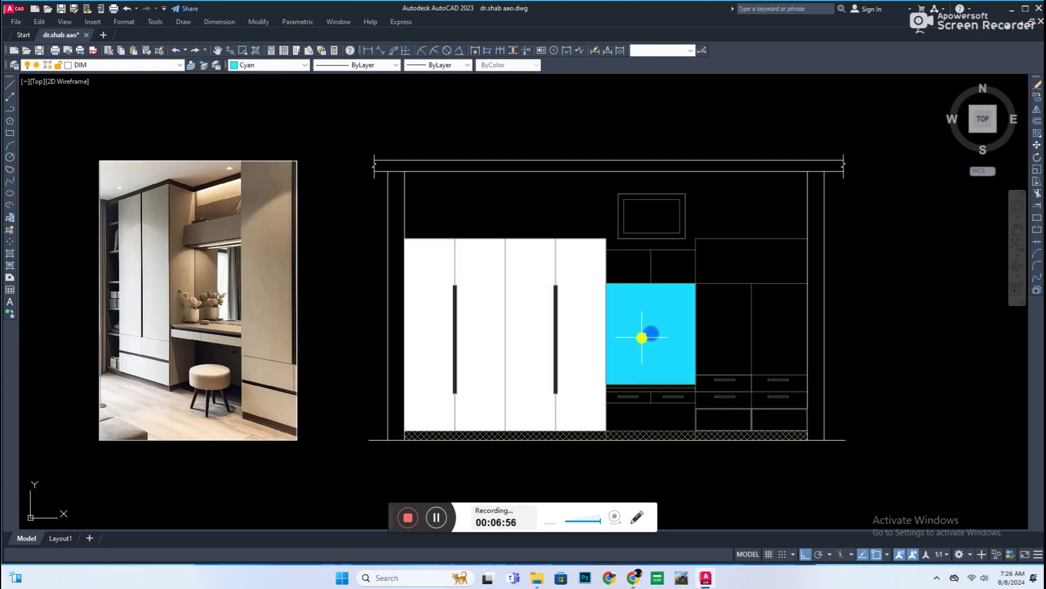
{"action": "left_click", "coordinate": [533, 320]}
{"action": "left_click", "coordinate": [267, 65]}
{"action": "left_click", "coordinate": [256, 158]}
{"action": "left_click", "coordinate": [507, 204]}
{"action": "left_click", "coordinate": [478, 327]}
{"action": "left_click_drag", "start_coordinate": [480, 326], "coordinate": [451, 326]}
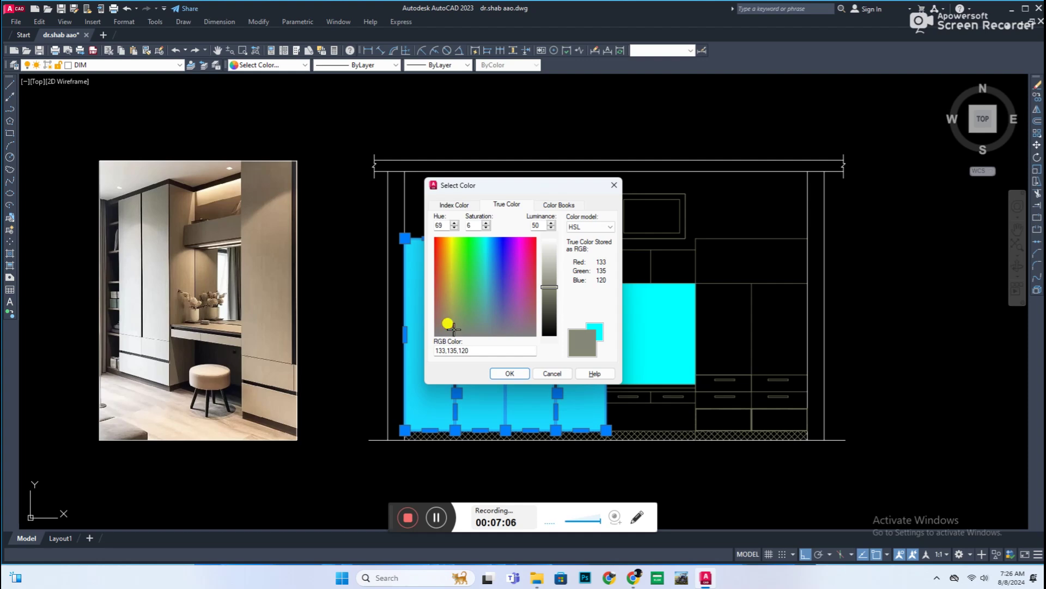
{"action": "left_click", "coordinate": [509, 373]}
{"action": "key", "text": "Escape"}
Move the grey fill to the right of the elevation.
{"action": "scroll", "coordinate": [754, 404], "scroll_direction": "down", "scroll_amount": 2}
{"action": "scroll", "coordinate": [672, 371], "scroll_direction": "up", "scroll_amount": 1}
{"action": "scroll", "coordinate": [617, 426], "scroll_direction": "up", "scroll_amount": 4}
{"action": "scroll", "coordinate": [617, 425], "scroll_direction": "down", "scroll_amount": 3}
{"action": "scroll", "coordinate": [545, 388], "scroll_direction": "up", "scroll_amount": 1}
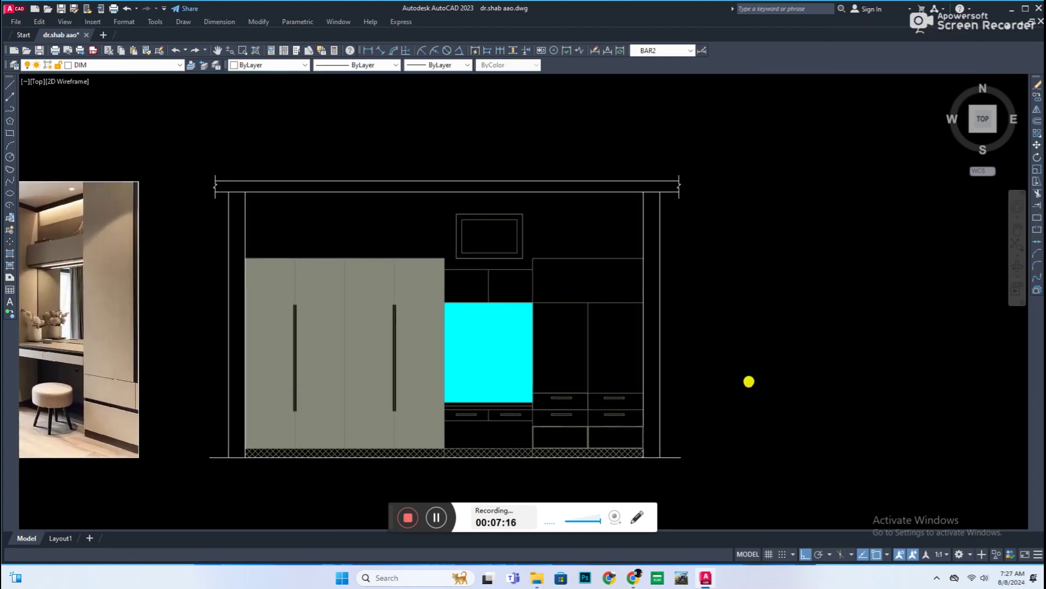
{"action": "left_click", "coordinate": [325, 378]}
{"action": "left_click_drag", "start_coordinate": [460, 339], "coordinate": [794, 376]}
{"action": "scroll", "coordinate": [494, 370], "scroll_direction": "up", "scroll_amount": 2}
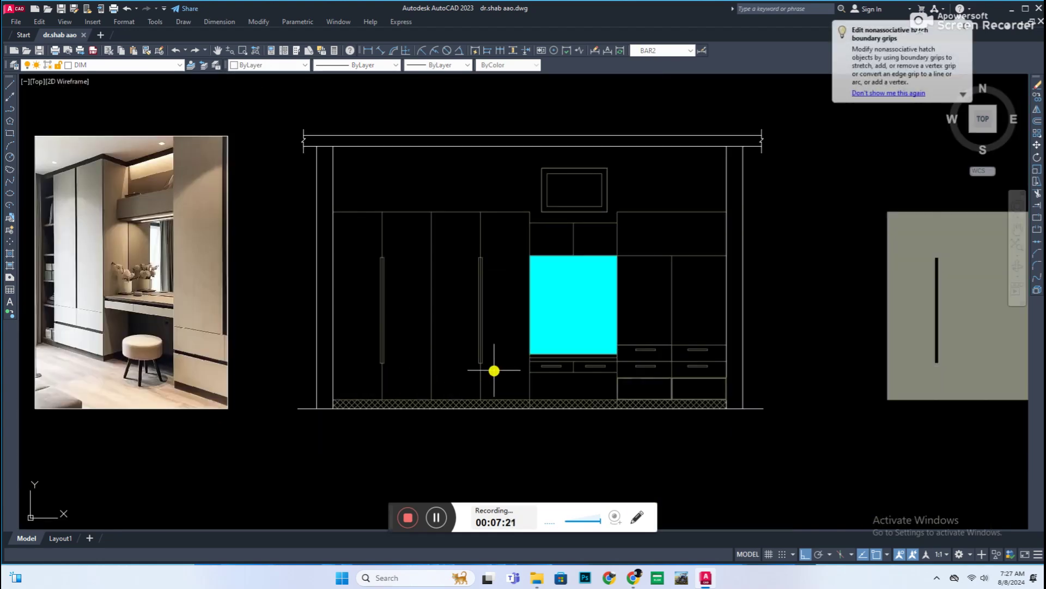
Match the grey panel's properties onto the four left wardrobe doors' fill.
{"action": "scroll", "coordinate": [494, 371], "scroll_direction": "up", "scroll_amount": 3}
{"action": "scroll", "coordinate": [423, 357], "scroll_direction": "up", "scroll_amount": 3}
{"action": "scroll", "coordinate": [411, 361], "scroll_direction": "up", "scroll_amount": 2}
{"action": "scroll", "coordinate": [642, 369], "scroll_direction": "down", "scroll_amount": 3}
{"action": "scroll", "coordinate": [668, 367], "scroll_direction": "up", "scroll_amount": 2}
{"action": "scroll", "coordinate": [642, 350], "scroll_direction": "up", "scroll_amount": 2}
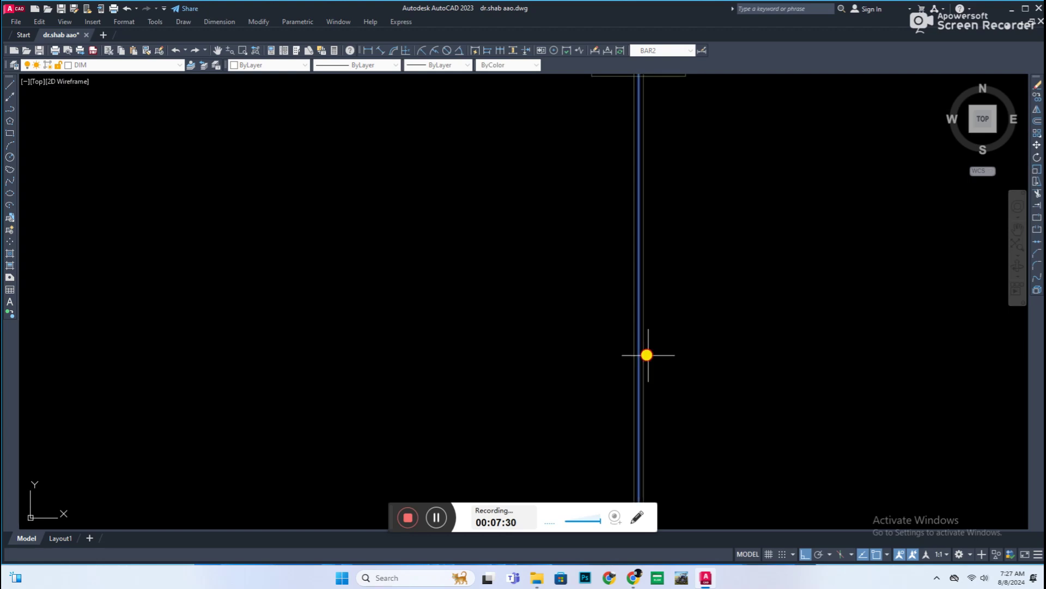
{"action": "scroll", "coordinate": [599, 393], "scroll_direction": "down", "scroll_amount": 3}
{"action": "scroll", "coordinate": [426, 404], "scroll_direction": "up", "scroll_amount": 2}
{"action": "scroll", "coordinate": [453, 409], "scroll_direction": "up", "scroll_amount": 2}
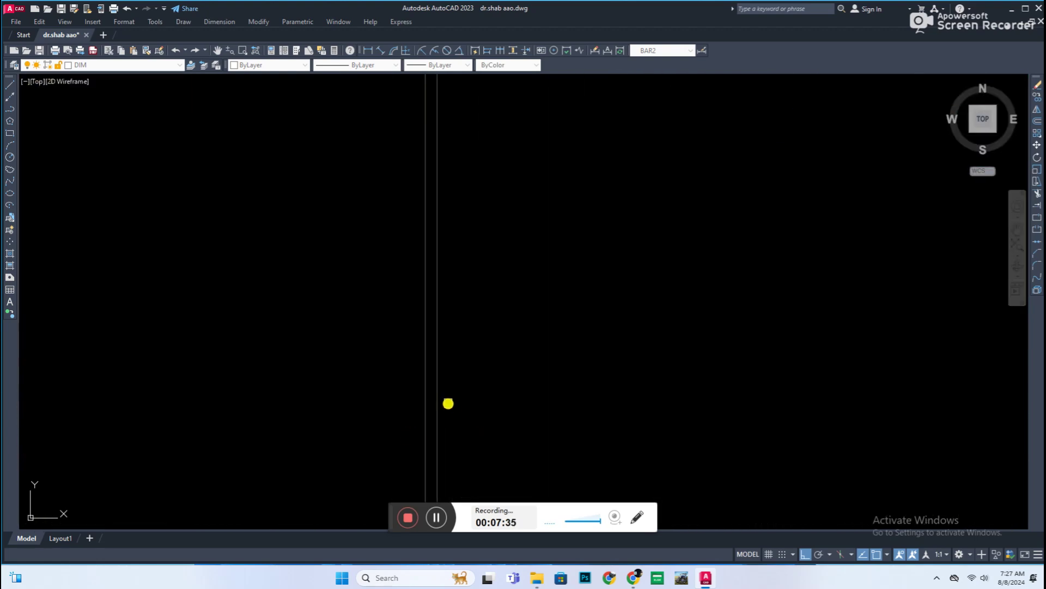
{"action": "scroll", "coordinate": [514, 386], "scroll_direction": "down", "scroll_amount": 1}
{"action": "scroll", "coordinate": [616, 432], "scroll_direction": "down", "scroll_amount": 3}
{"action": "scroll", "coordinate": [684, 302], "scroll_direction": "up", "scroll_amount": 2}
{"action": "scroll", "coordinate": [646, 327], "scroll_direction": "up", "scroll_amount": 2}
{"action": "scroll", "coordinate": [647, 326], "scroll_direction": "up", "scroll_amount": 1}
{"action": "scroll", "coordinate": [678, 344], "scroll_direction": "down", "scroll_amount": 4}
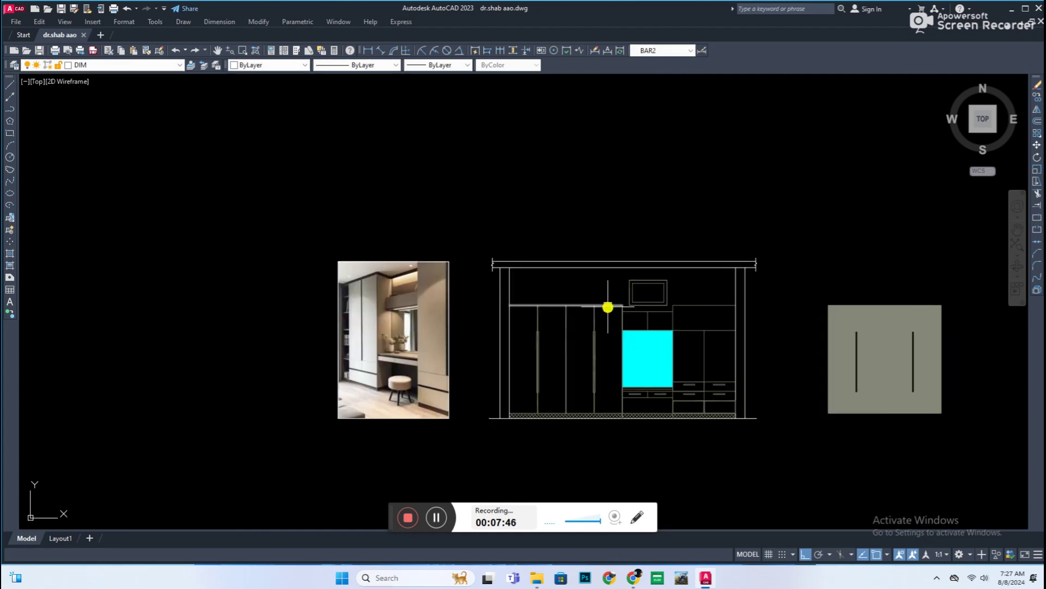
{"action": "left_click", "coordinate": [542, 348]}
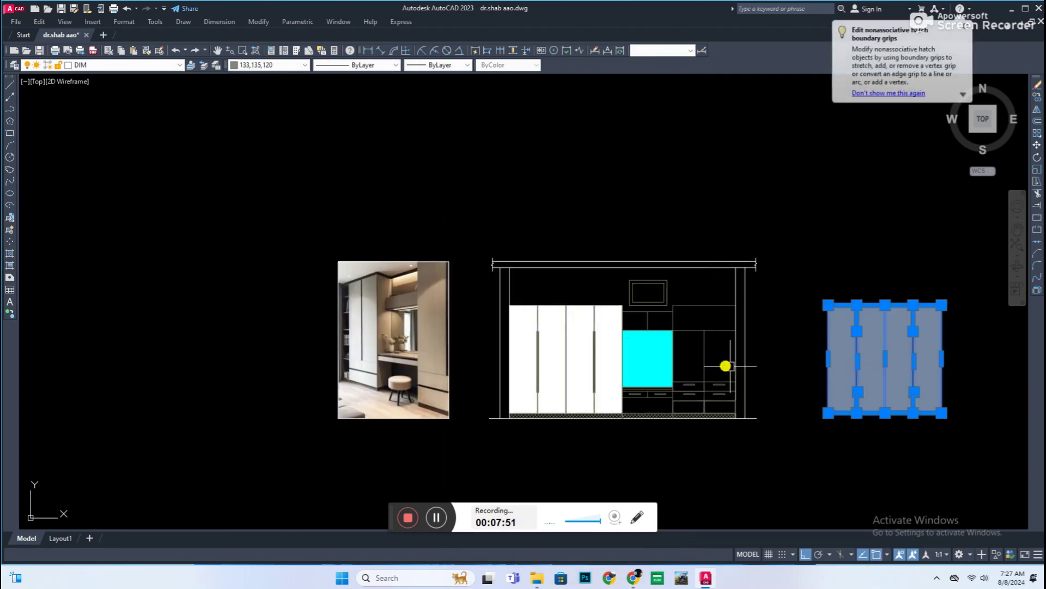
{"action": "left_click", "coordinate": [593, 434]}
Save the drawing with Ctrl+S.
{"action": "scroll", "coordinate": [824, 423], "scroll_direction": "up", "scroll_amount": 1}
{"action": "scroll", "coordinate": [638, 313], "scroll_direction": "up", "scroll_amount": 2}
{"action": "scroll", "coordinate": [805, 378], "scroll_direction": "down", "scroll_amount": 2}
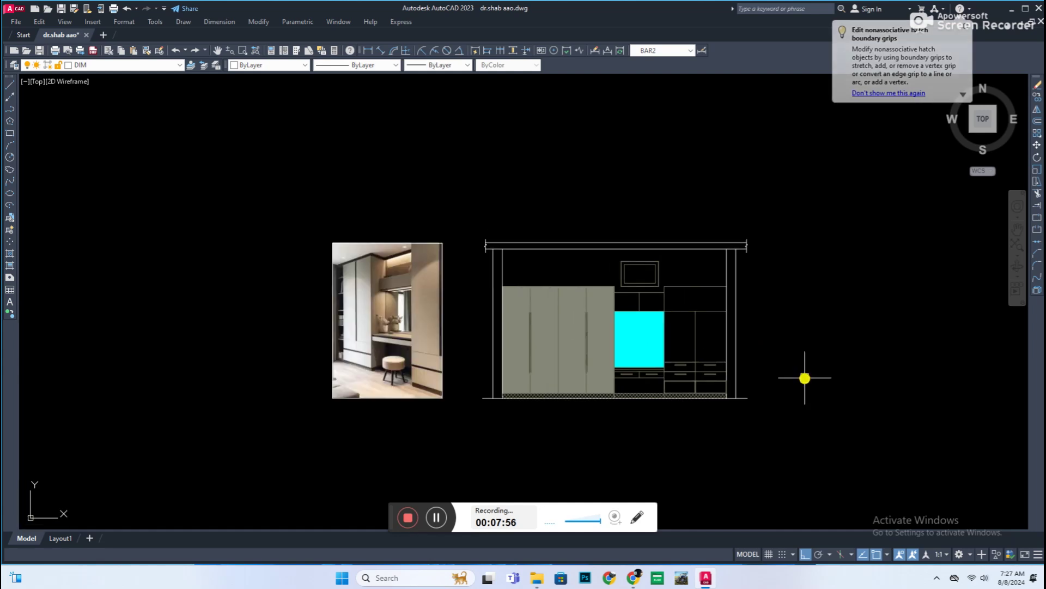
{"action": "scroll", "coordinate": [743, 329], "scroll_direction": "up", "scroll_amount": 2}
{"action": "scroll", "coordinate": [677, 313], "scroll_direction": "down", "scroll_amount": 1}
{"action": "scroll", "coordinate": [665, 303], "scroll_direction": "up", "scroll_amount": 2}
{"action": "scroll", "coordinate": [638, 292], "scroll_direction": "down", "scroll_amount": 2}
{"action": "key", "text": "ctrl+s"}
{"action": "scroll", "coordinate": [607, 277], "scroll_direction": "up", "scroll_amount": 2}
{"action": "scroll", "coordinate": [644, 273], "scroll_direction": "up", "scroll_amount": 4}
{"action": "scroll", "coordinate": [684, 296], "scroll_direction": "up", "scroll_amount": 1}
{"action": "scroll", "coordinate": [691, 325], "scroll_direction": "up", "scroll_amount": 1}
{"action": "scroll", "coordinate": [682, 336], "scroll_direction": "down", "scroll_amount": 2}
{"action": "scroll", "coordinate": [670, 341], "scroll_direction": "down", "scroll_amount": 1}
{"action": "scroll", "coordinate": [670, 334], "scroll_direction": "down", "scroll_amount": 1}
{"action": "scroll", "coordinate": [752, 379], "scroll_direction": "down", "scroll_amount": 3}
Fill the two small cabinets above the cyan compartment with the door grey.
{"action": "middle_click_drag", "start_coordinate": [752, 379], "coordinate": [724, 315]}
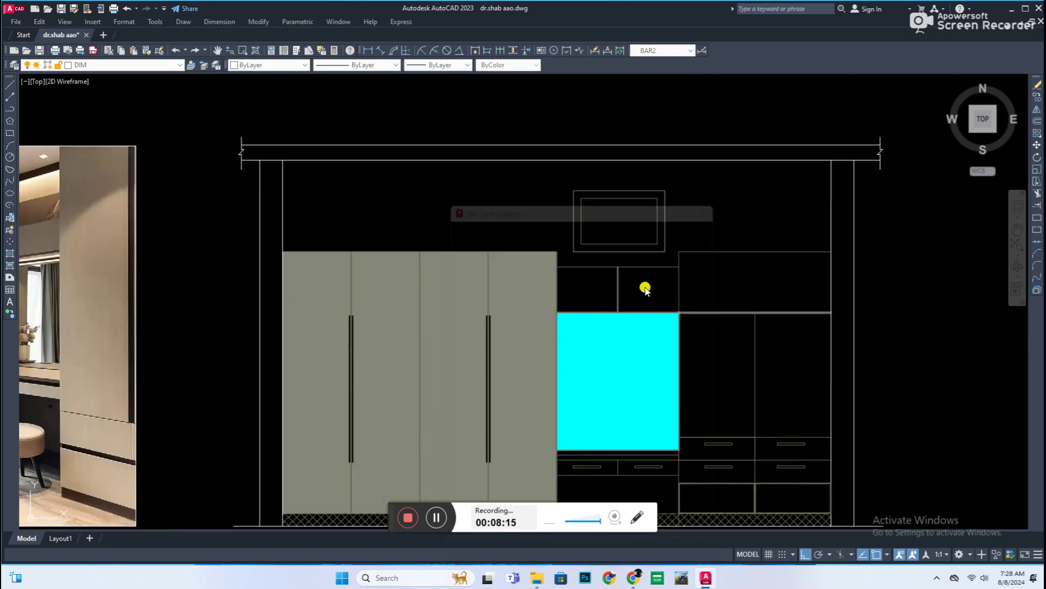
{"action": "left_click", "coordinate": [643, 287]}
{"action": "left_click", "coordinate": [532, 298]}
{"action": "scroll", "coordinate": [747, 380], "scroll_direction": "down", "scroll_amount": 2}
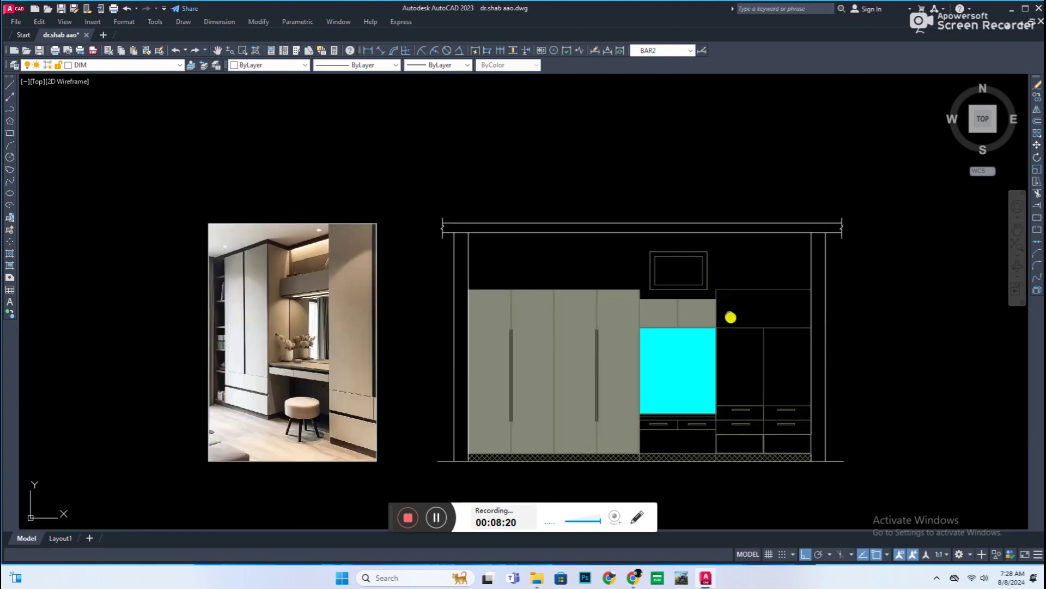
{"action": "scroll", "coordinate": [708, 338], "scroll_direction": "up", "scroll_amount": 2}
{"action": "scroll", "coordinate": [665, 360], "scroll_direction": "up", "scroll_amount": 4}
Fill the left and right drawer fronts and the strip above them with the same grey.
{"action": "left_click", "coordinate": [635, 368]}
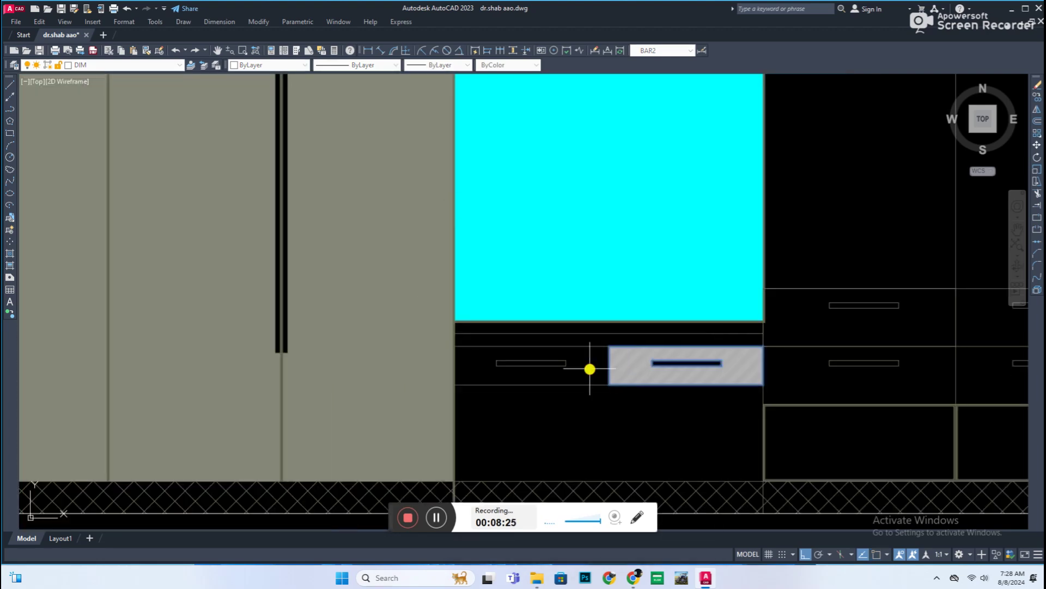
{"action": "left_click", "coordinate": [534, 366]}
{"action": "left_click", "coordinate": [586, 327]}
{"action": "scroll", "coordinate": [789, 456], "scroll_direction": "down", "scroll_amount": 3}
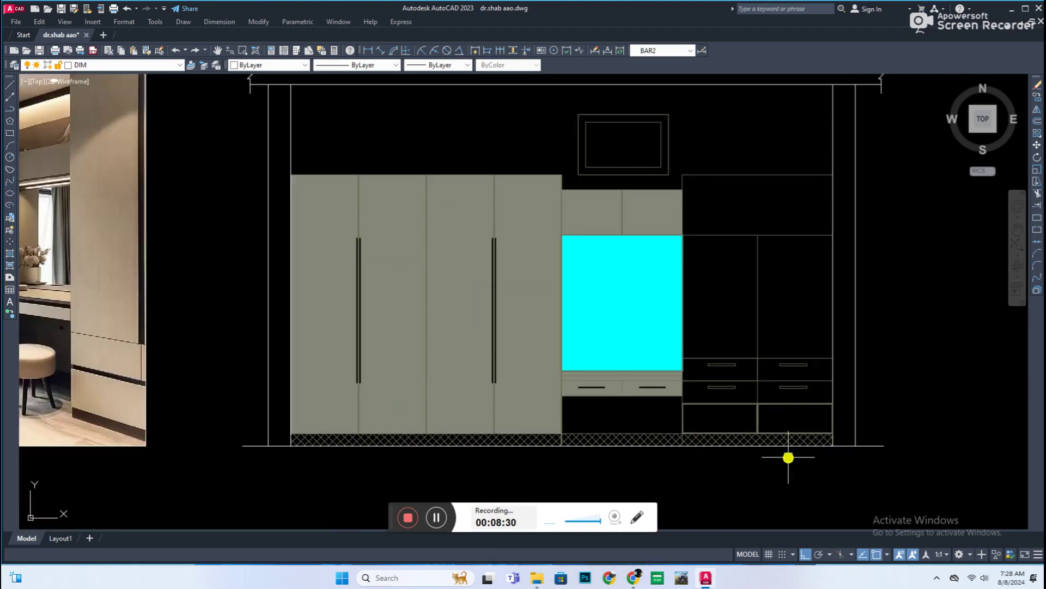
{"action": "scroll", "coordinate": [616, 401], "scroll_direction": "up", "scroll_amount": 3}
{"action": "scroll", "coordinate": [598, 407], "scroll_direction": "up", "scroll_amount": 1}
{"action": "key", "text": "Escape"}
Select the lines above and below the drawers and zoom around to check them.
{"action": "scroll", "coordinate": [588, 411], "scroll_direction": "up", "scroll_amount": 5}
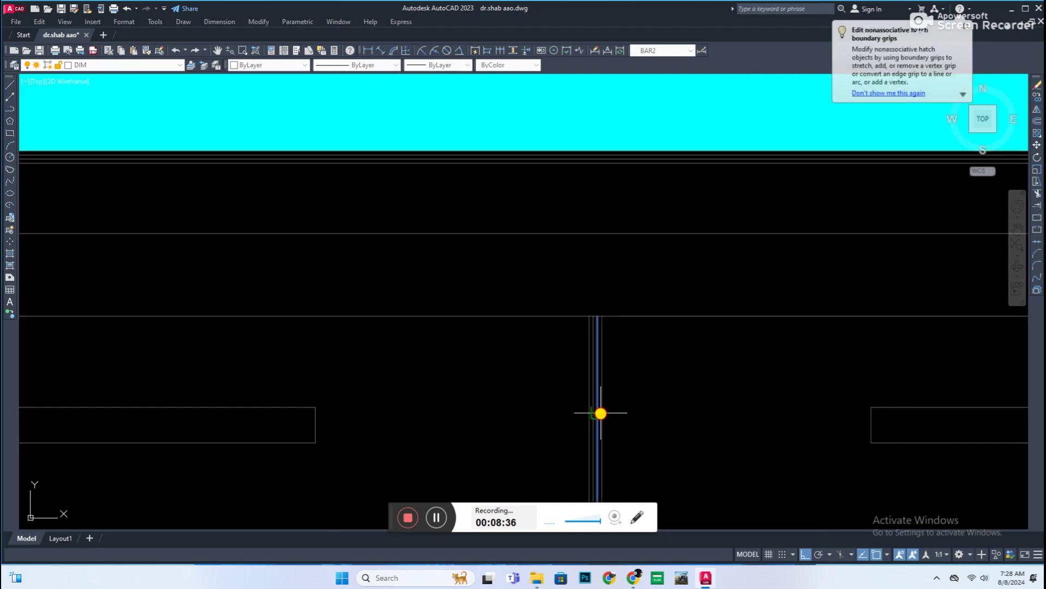
{"action": "left_click", "coordinate": [637, 317]}
{"action": "left_click", "coordinate": [635, 233]}
{"action": "scroll", "coordinate": [733, 364], "scroll_direction": "down", "scroll_amount": 5}
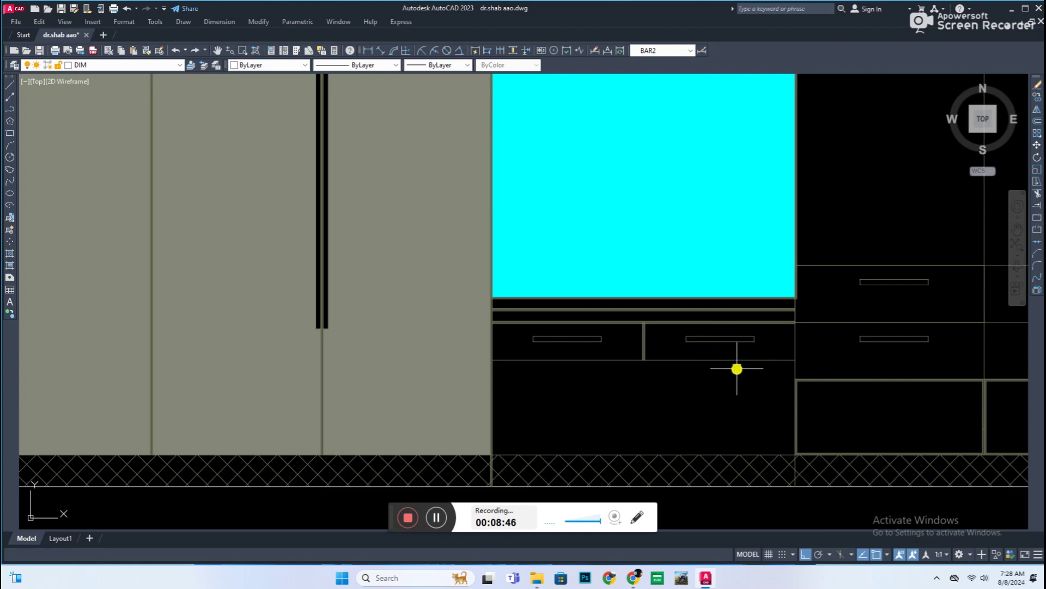
{"action": "scroll", "coordinate": [744, 384], "scroll_direction": "down", "scroll_amount": 2}
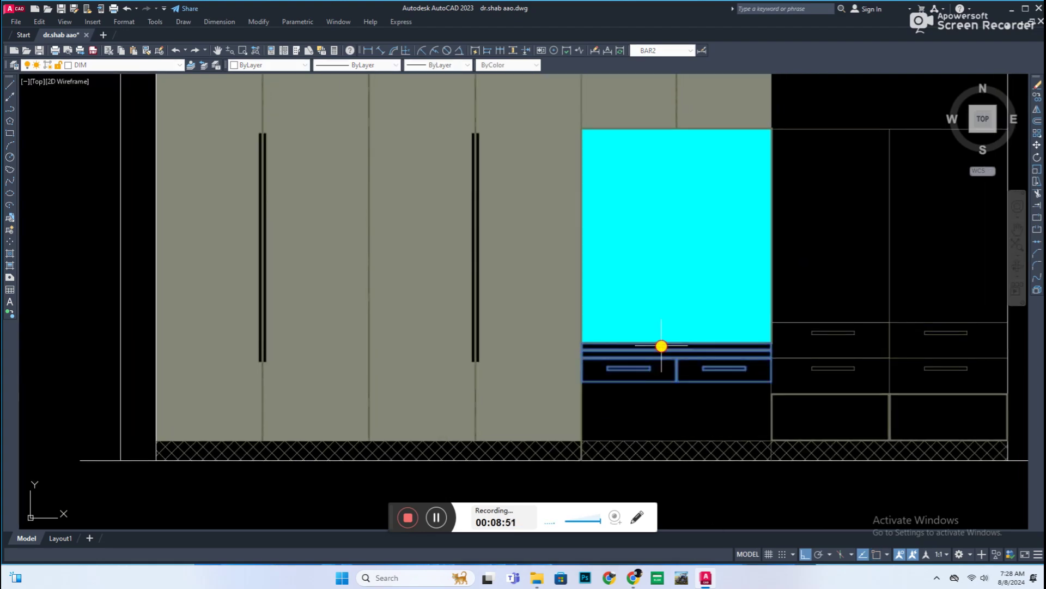
{"action": "scroll", "coordinate": [593, 362], "scroll_direction": "up", "scroll_amount": 4}
{"action": "scroll", "coordinate": [661, 416], "scroll_direction": "down", "scroll_amount": 4}
{"action": "scroll", "coordinate": [664, 445], "scroll_direction": "down", "scroll_amount": 4}
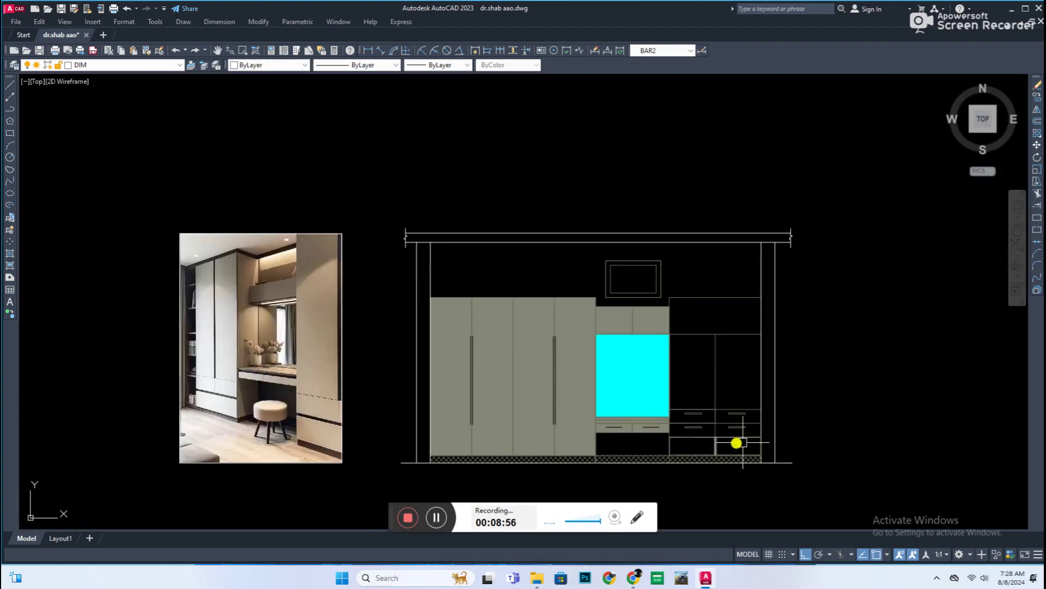
{"action": "scroll", "coordinate": [663, 445], "scroll_direction": "down", "scroll_amount": 2}
{"action": "scroll", "coordinate": [680, 399], "scroll_direction": "up", "scroll_amount": 2}
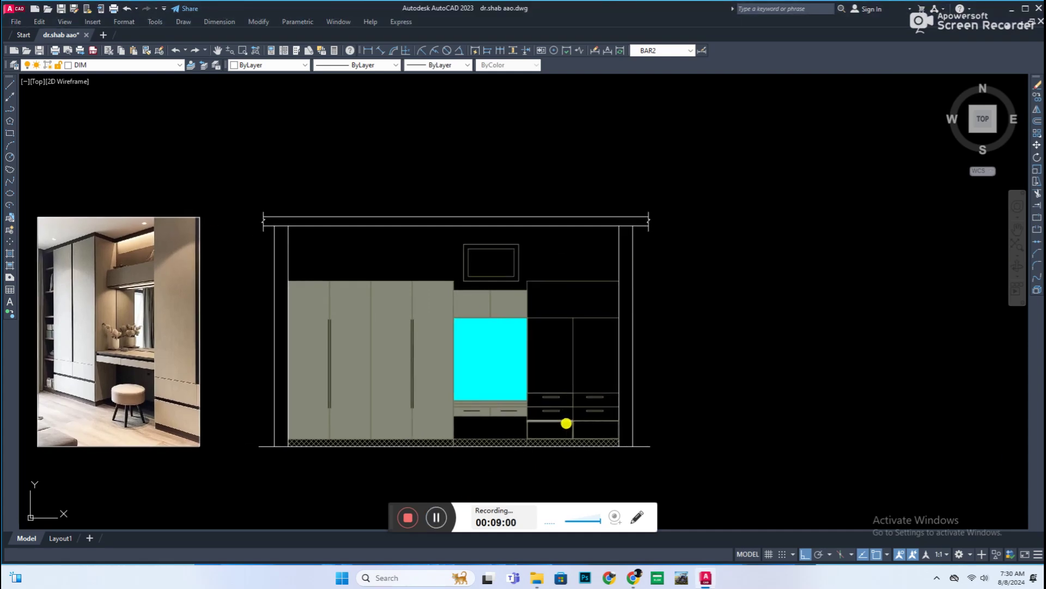
Zoom in and inspect the horizontal divider line, then clear the selection.
{"action": "scroll", "coordinate": [568, 349], "scroll_direction": "up", "scroll_amount": 2}
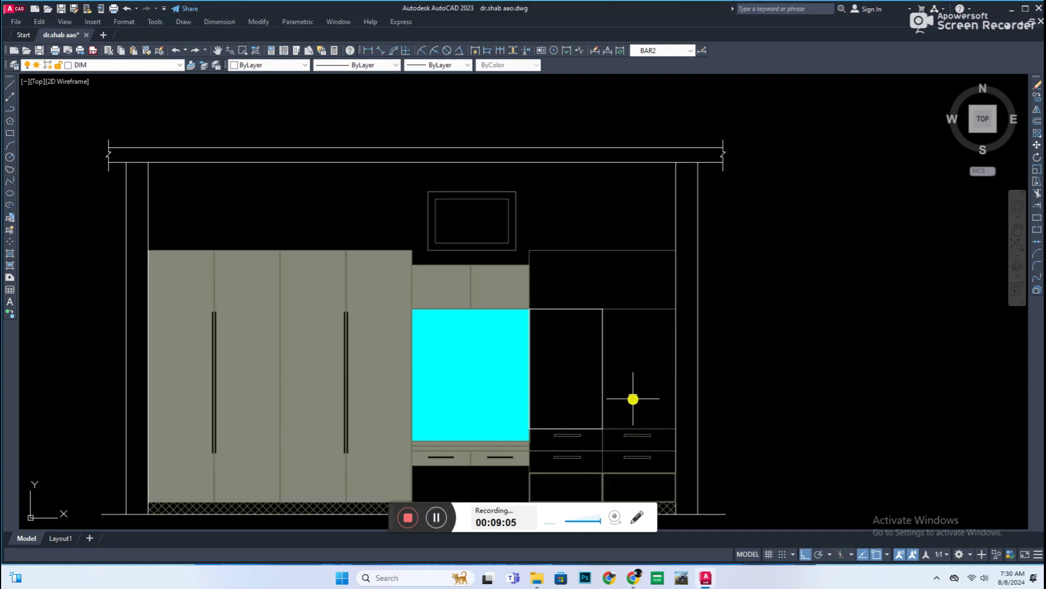
{"action": "scroll", "coordinate": [602, 354], "scroll_direction": "up", "scroll_amount": 8}
{"action": "scroll", "coordinate": [594, 343], "scroll_direction": "down", "scroll_amount": 4}
{"action": "left_click", "coordinate": [628, 259]}
{"action": "key", "text": "Escape"}
Zoom and pan around the wardrobe elevation to inspect the cabinet outlines.
{"action": "scroll", "coordinate": [627, 317], "scroll_direction": "down", "scroll_amount": 6}
{"action": "scroll", "coordinate": [654, 343], "scroll_direction": "up", "scroll_amount": 4}
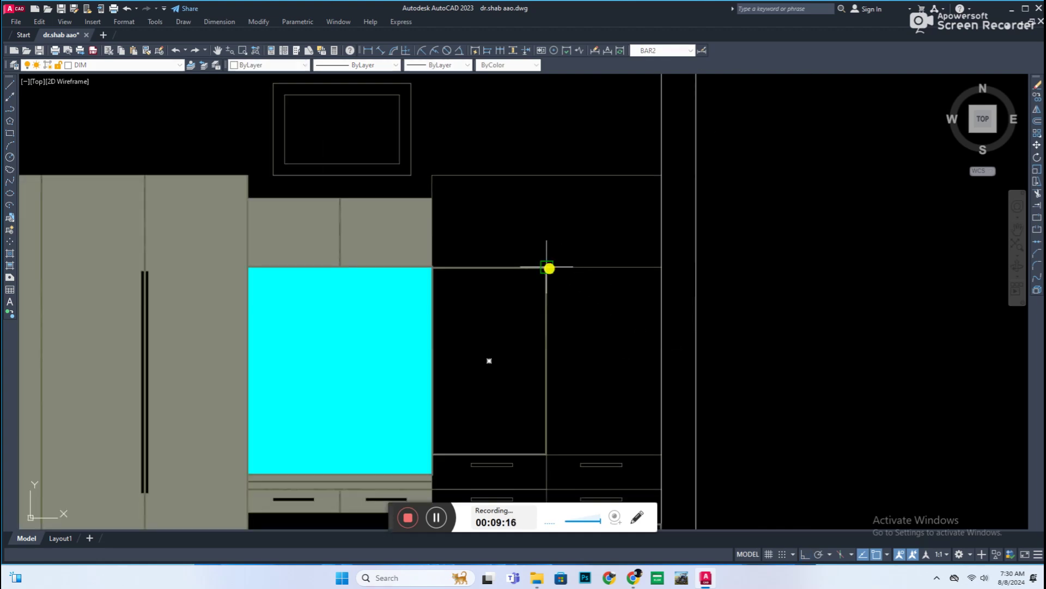
{"action": "scroll", "coordinate": [610, 436], "scroll_direction": "up", "scroll_amount": 4}
{"action": "scroll", "coordinate": [455, 440], "scroll_direction": "up", "scroll_amount": 2}
{"action": "scroll", "coordinate": [456, 440], "scroll_direction": "up", "scroll_amount": 1}
{"action": "scroll", "coordinate": [605, 445], "scroll_direction": "down", "scroll_amount": 5}
{"action": "scroll", "coordinate": [659, 304], "scroll_direction": "up", "scroll_amount": 1}
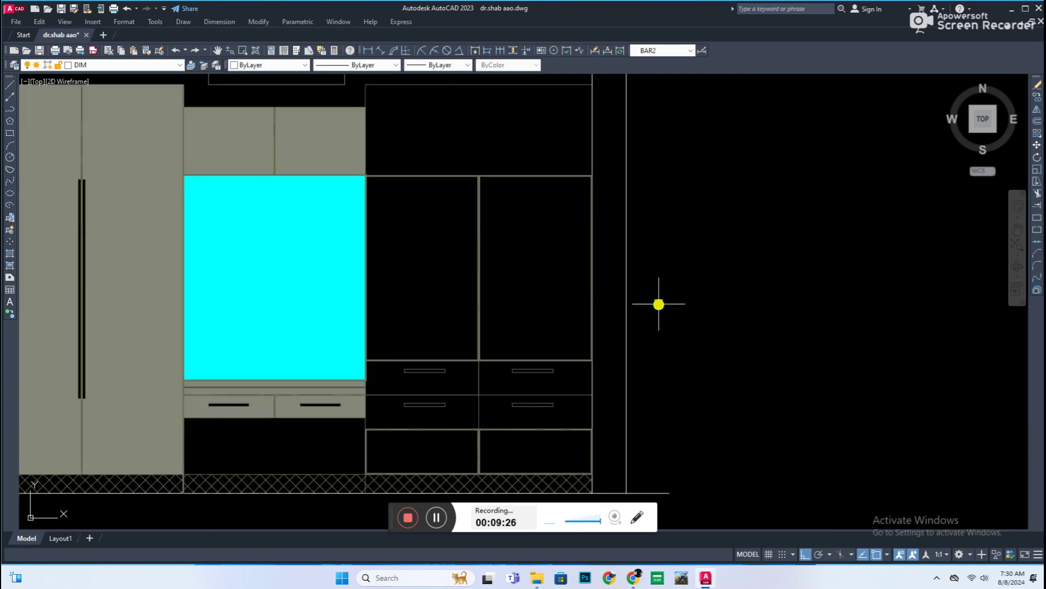
{"action": "scroll", "coordinate": [659, 354], "scroll_direction": "down", "scroll_amount": 2}
{"action": "scroll", "coordinate": [602, 388], "scroll_direction": "up", "scroll_amount": 4}
{"action": "scroll", "coordinate": [570, 378], "scroll_direction": "up", "scroll_amount": 4}
{"action": "scroll", "coordinate": [562, 419], "scroll_direction": "up", "scroll_amount": 1}
{"action": "scroll", "coordinate": [320, 304], "scroll_direction": "down", "scroll_amount": 1}
{"action": "scroll", "coordinate": [309, 302], "scroll_direction": "down", "scroll_amount": 1}
{"action": "scroll", "coordinate": [334, 352], "scroll_direction": "down", "scroll_amount": 2}
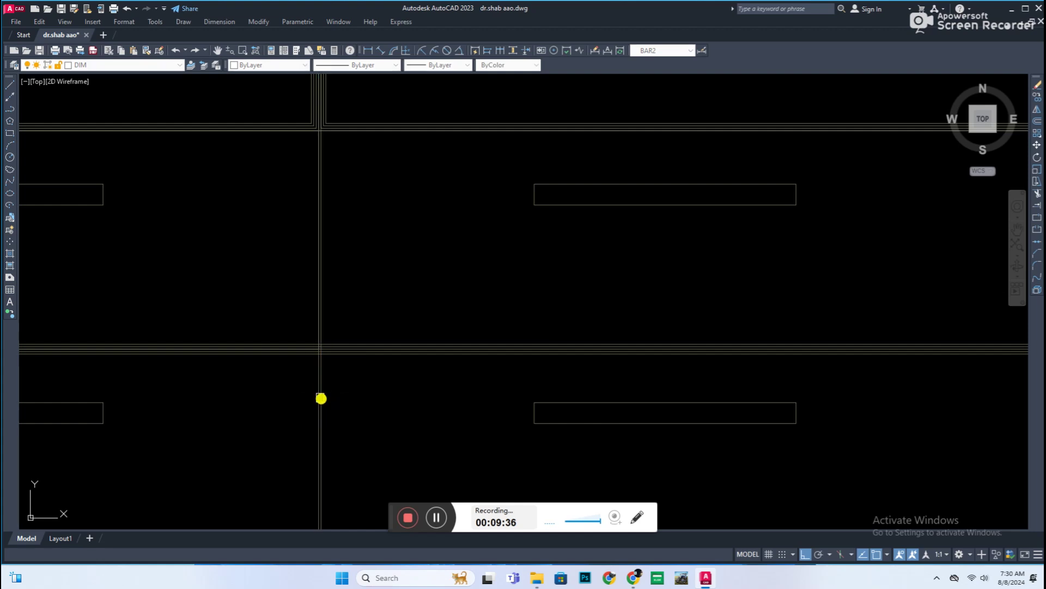
{"action": "scroll", "coordinate": [321, 398], "scroll_direction": "down", "scroll_amount": 1}
{"action": "scroll", "coordinate": [327, 411], "scroll_direction": "down", "scroll_amount": 2}
{"action": "scroll", "coordinate": [365, 406], "scroll_direction": "down", "scroll_amount": 3}
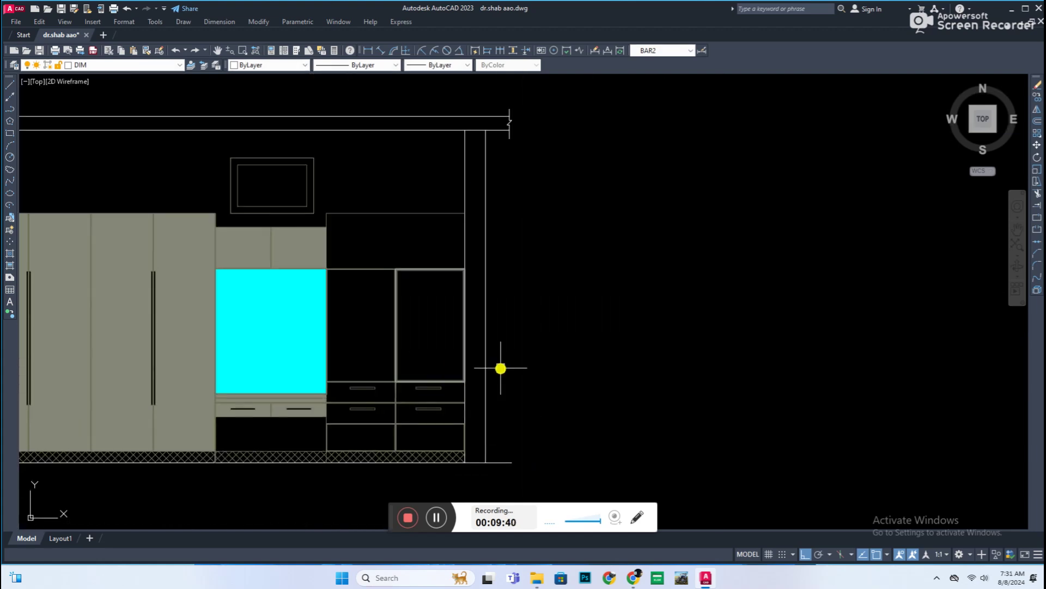
{"action": "middle_click_drag", "start_coordinate": [477, 307], "coordinate": [500, 322]}
{"action": "scroll", "coordinate": [371, 238], "scroll_direction": "up", "scroll_amount": 2}
{"action": "scroll", "coordinate": [320, 229], "scroll_direction": "up", "scroll_amount": 2}
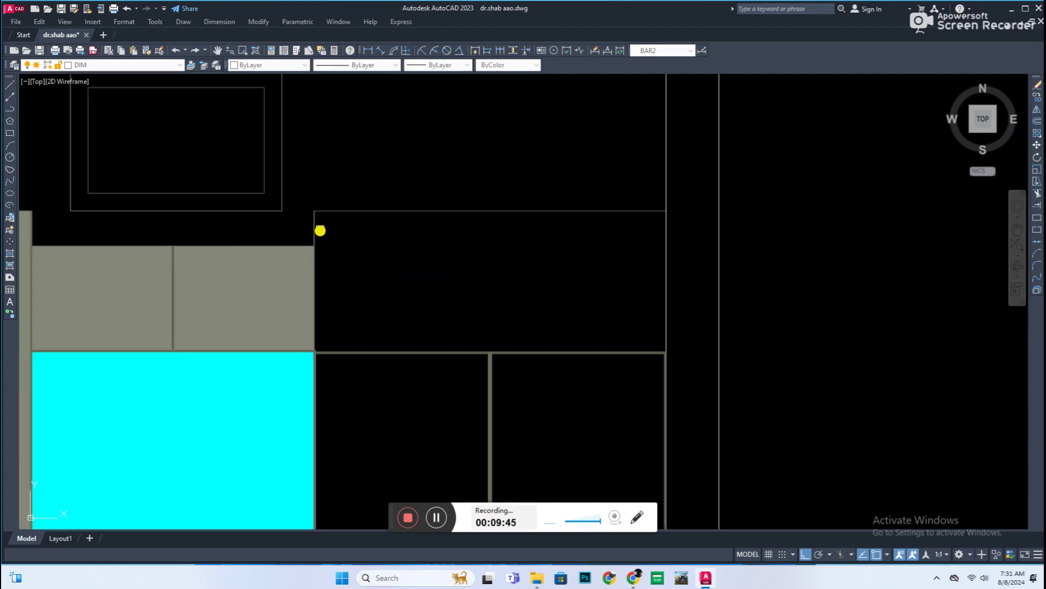
{"action": "scroll", "coordinate": [300, 227], "scroll_direction": "up", "scroll_amount": 2}
{"action": "scroll", "coordinate": [469, 274], "scroll_direction": "down", "scroll_amount": 10}
{"action": "scroll", "coordinate": [528, 276], "scroll_direction": "up", "scroll_amount": 4}
{"action": "scroll", "coordinate": [506, 234], "scroll_direction": "up", "scroll_amount": 4}
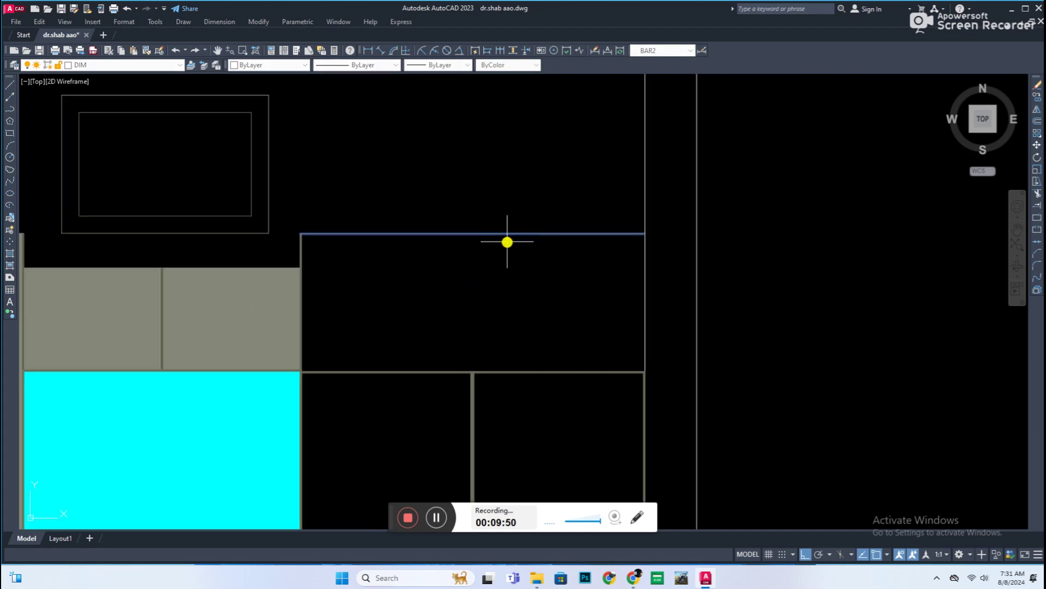
{"action": "scroll", "coordinate": [637, 304], "scroll_direction": "down", "scroll_amount": 6}
{"action": "scroll", "coordinate": [632, 298], "scroll_direction": "up", "scroll_amount": 2}
{"action": "scroll", "coordinate": [632, 298], "scroll_direction": "up", "scroll_amount": 4}
{"action": "scroll", "coordinate": [589, 252], "scroll_direction": "up", "scroll_amount": 4}
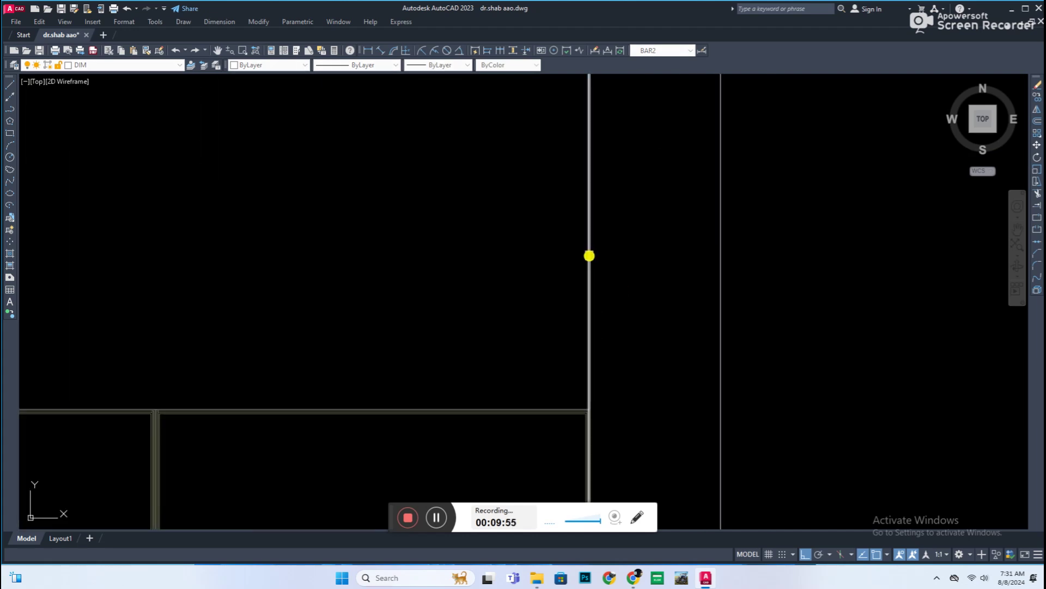
{"action": "scroll", "coordinate": [563, 289], "scroll_direction": "up", "scroll_amount": 3}
Check the cabinet's horizontal edge line and save the drawing.
{"action": "left_click", "coordinate": [542, 254]}
{"action": "key", "text": "Escape"}
{"action": "left_click", "coordinate": [545, 254]}
{"action": "key", "text": "Escape"}
{"action": "key", "text": "ctrl+s"}
Pan toward the TV area and inspect an edge line of the right cabinet panel.
{"action": "scroll", "coordinate": [572, 350], "scroll_direction": "down", "scroll_amount": 1}
{"action": "scroll", "coordinate": [567, 245], "scroll_direction": "down", "scroll_amount": 3}
{"action": "scroll", "coordinate": [590, 319], "scroll_direction": "down", "scroll_amount": 2}
{"action": "scroll", "coordinate": [548, 350], "scroll_direction": "down", "scroll_amount": 1}
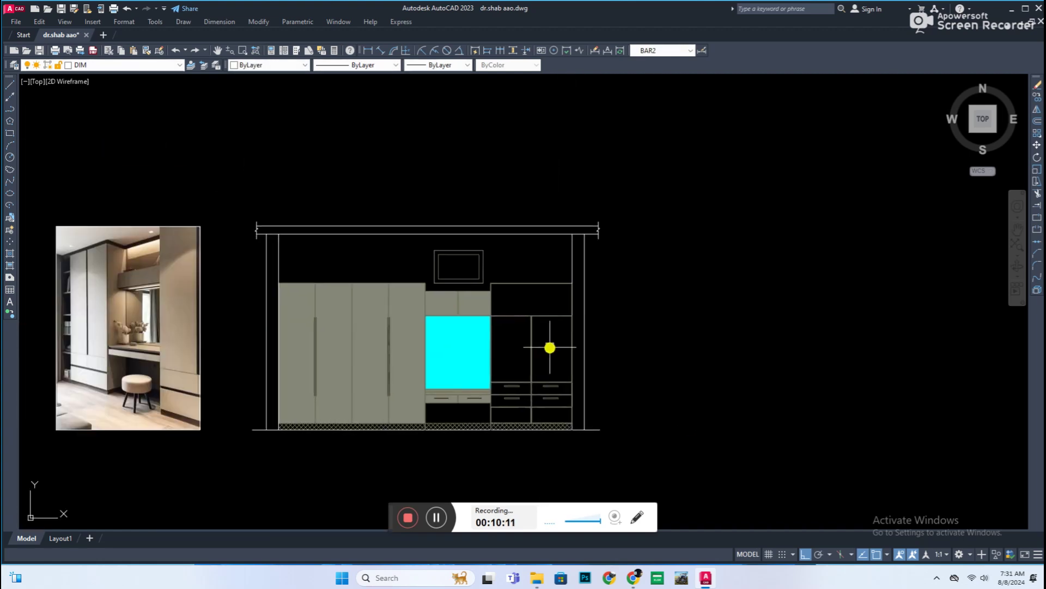
{"action": "middle_click_drag", "start_coordinate": [548, 349], "coordinate": [654, 425]}
{"action": "scroll", "coordinate": [609, 362], "scroll_direction": "up", "scroll_amount": 3}
{"action": "scroll", "coordinate": [570, 353], "scroll_direction": "up", "scroll_amount": 3}
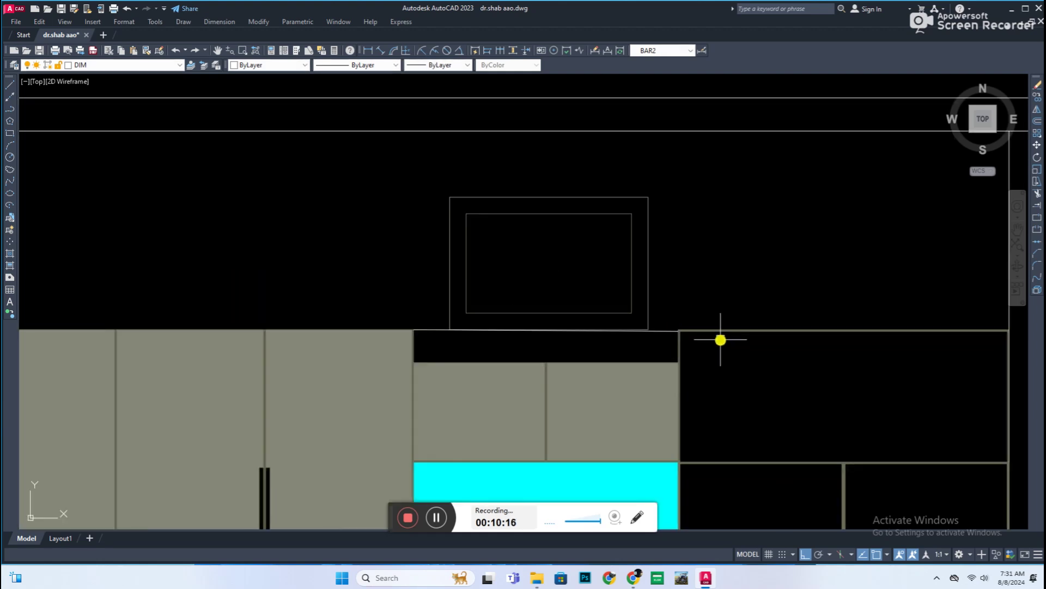
{"action": "left_click", "coordinate": [719, 333]}
{"action": "scroll", "coordinate": [568, 327], "scroll_direction": "up", "scroll_amount": 5}
{"action": "scroll", "coordinate": [723, 347], "scroll_direction": "down", "scroll_amount": 5}
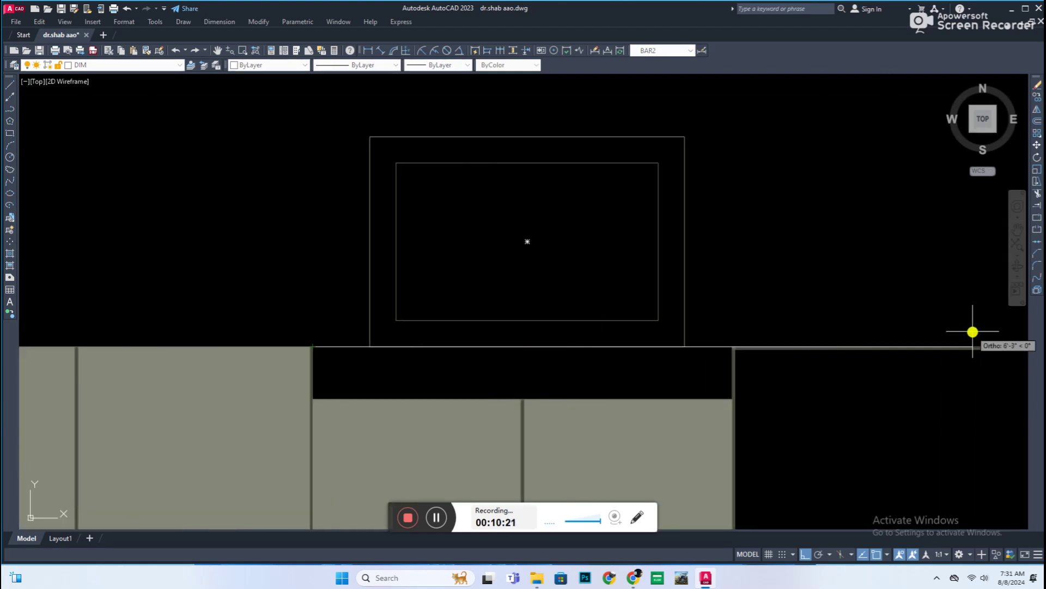
{"action": "scroll", "coordinate": [967, 329], "scroll_direction": "up", "scroll_amount": 3}
{"action": "scroll", "coordinate": [894, 344], "scroll_direction": "up", "scroll_amount": 1}
{"action": "scroll", "coordinate": [573, 378], "scroll_direction": "down", "scroll_amount": 1}
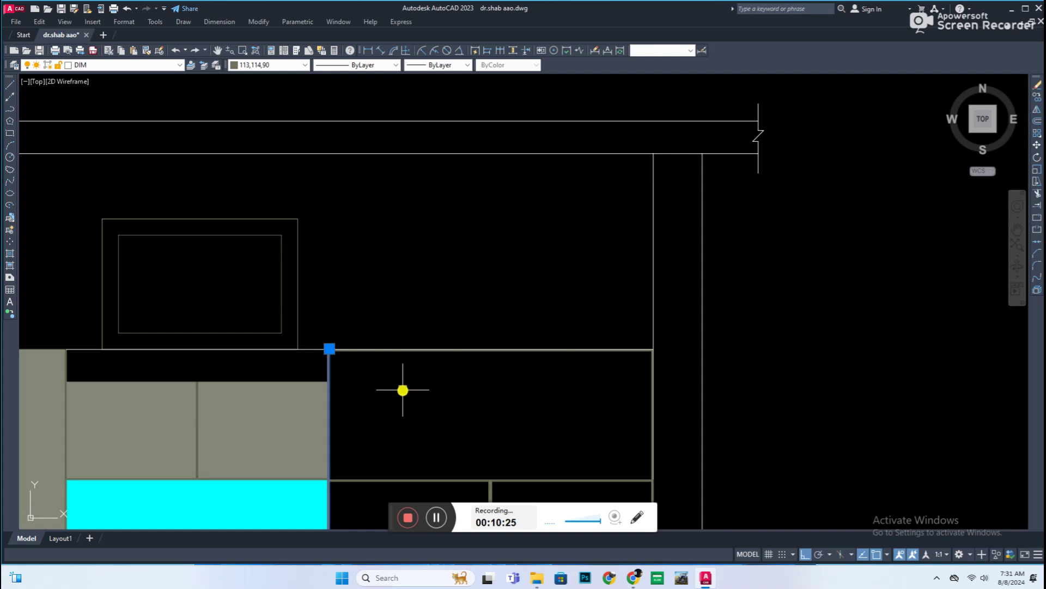
{"action": "key", "text": "Escape"}
{"action": "scroll", "coordinate": [740, 327], "scroll_direction": "down", "scroll_amount": 5}
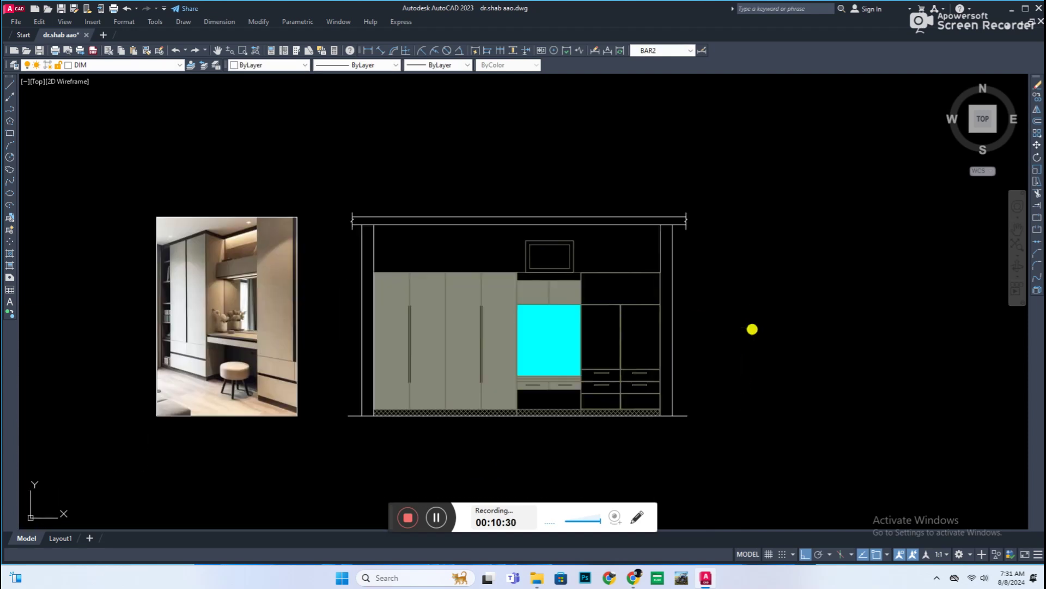
{"action": "scroll", "coordinate": [701, 381], "scroll_direction": "up", "scroll_amount": 2}
{"action": "scroll", "coordinate": [624, 275], "scroll_direction": "down", "scroll_amount": 2}
{"action": "scroll", "coordinate": [606, 360], "scroll_direction": "up", "scroll_amount": 2}
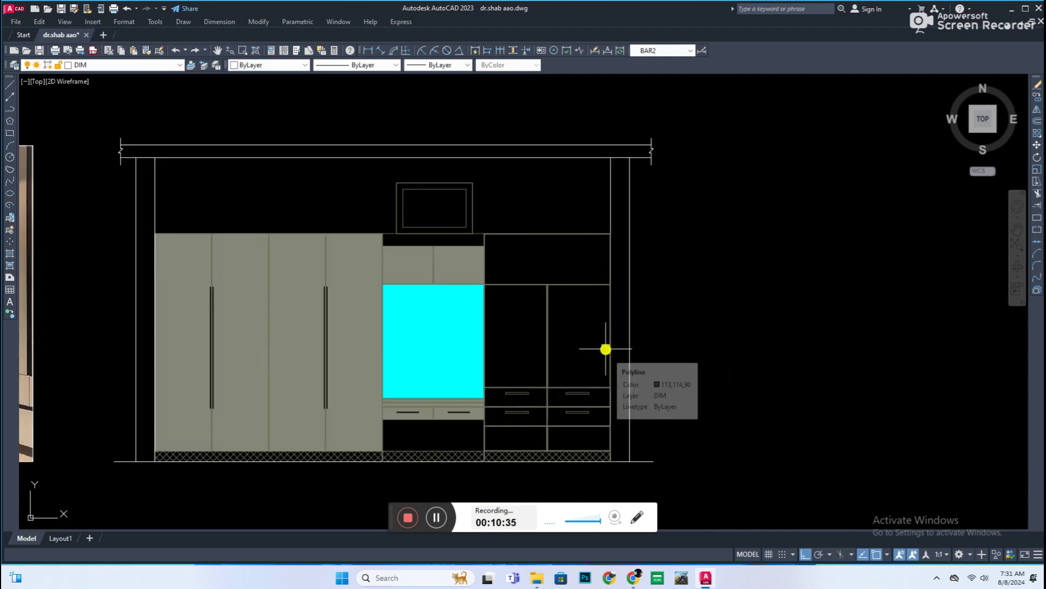
Place an MText box in the right compartment reading 'HANGING CLOTH' in capitals.
{"action": "left_click", "coordinate": [632, 399]}
{"action": "type", "text": "hanging cloth"}
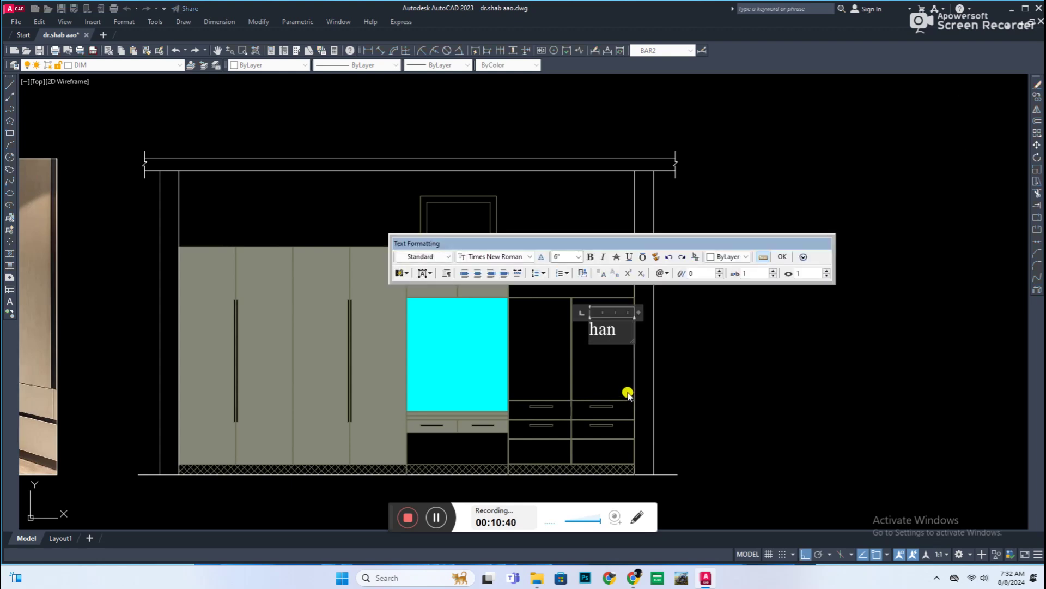
{"action": "left_click", "coordinate": [625, 276]}
{"action": "left_click", "coordinate": [612, 352]}
Undo the last two edits, redo them, and select a horizontal cabinet line.
{"action": "key", "text": "ctrl+z"}
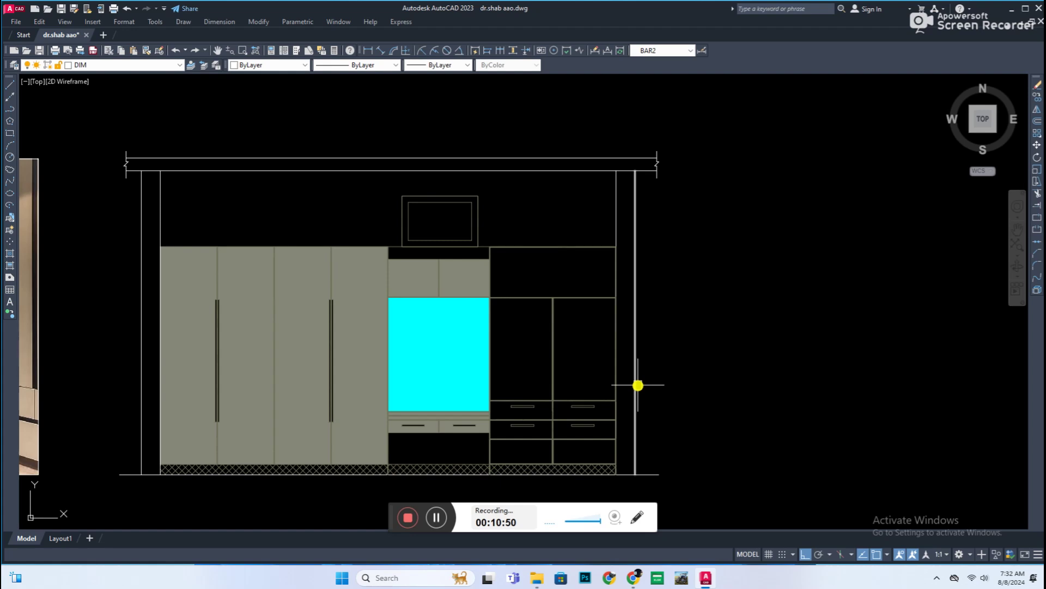
{"action": "key", "text": "ctrl+z"}
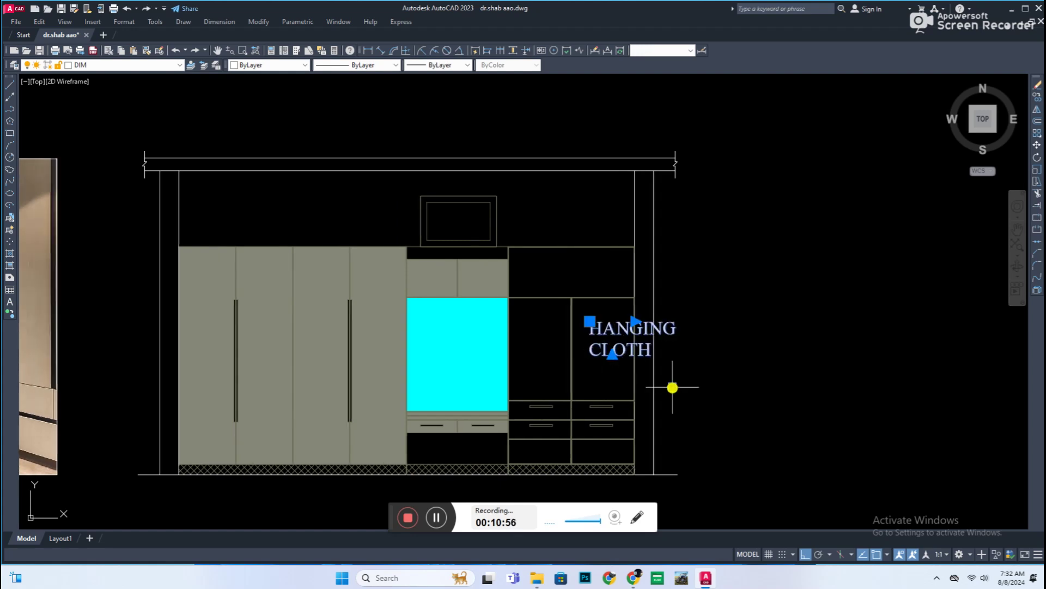
{"action": "key", "text": "ctrl+y"}
{"action": "scroll", "coordinate": [602, 348], "scroll_direction": "up", "scroll_amount": 2}
{"action": "left_click", "coordinate": [688, 343]}
Override BAR2 so the first, second and leader arrowheads are all Closed filled.
{"action": "key", "text": "Escape"}
{"action": "left_click", "coordinate": [582, 354]}
{"action": "type", "text": "d"}
{"action": "key", "text": "Return"}
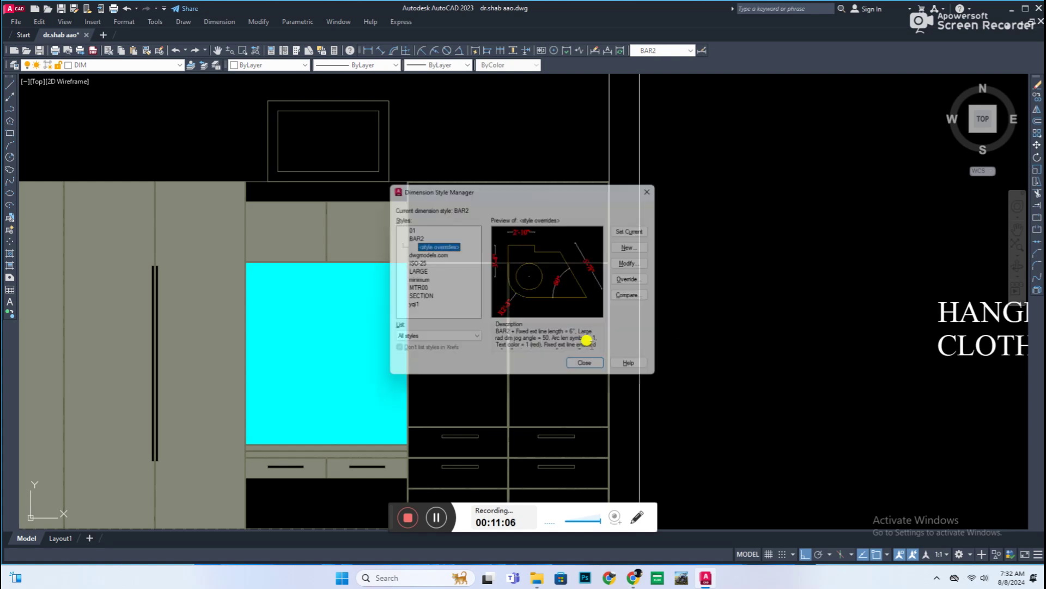
{"action": "left_click", "coordinate": [587, 339]}
{"action": "left_click", "coordinate": [412, 167]}
{"action": "left_click", "coordinate": [414, 248]}
{"action": "left_click", "coordinate": [414, 224]}
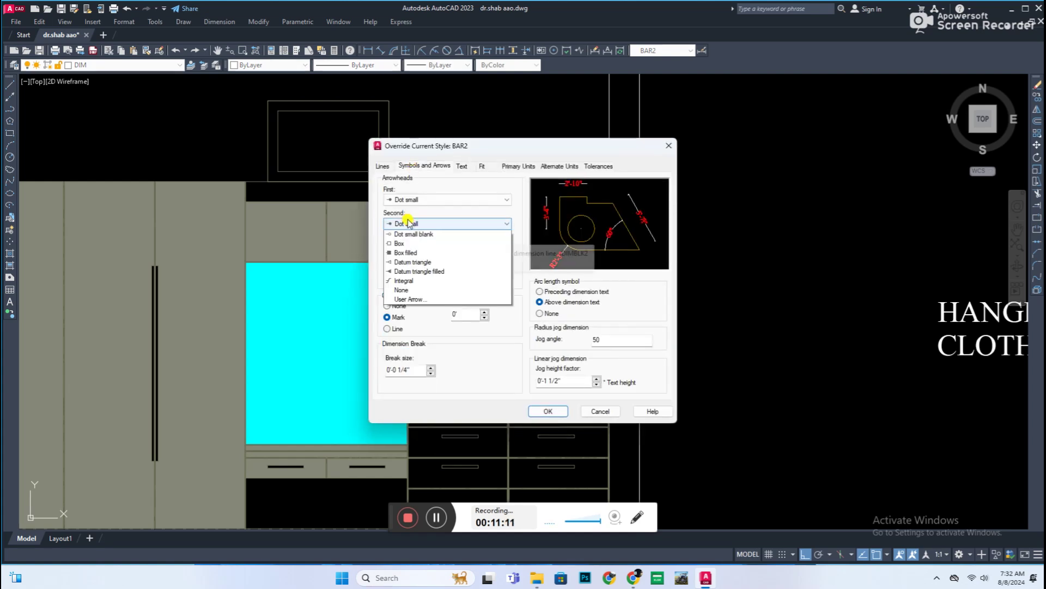
{"action": "left_click", "coordinate": [404, 233]}
{"action": "left_click", "coordinate": [419, 200]}
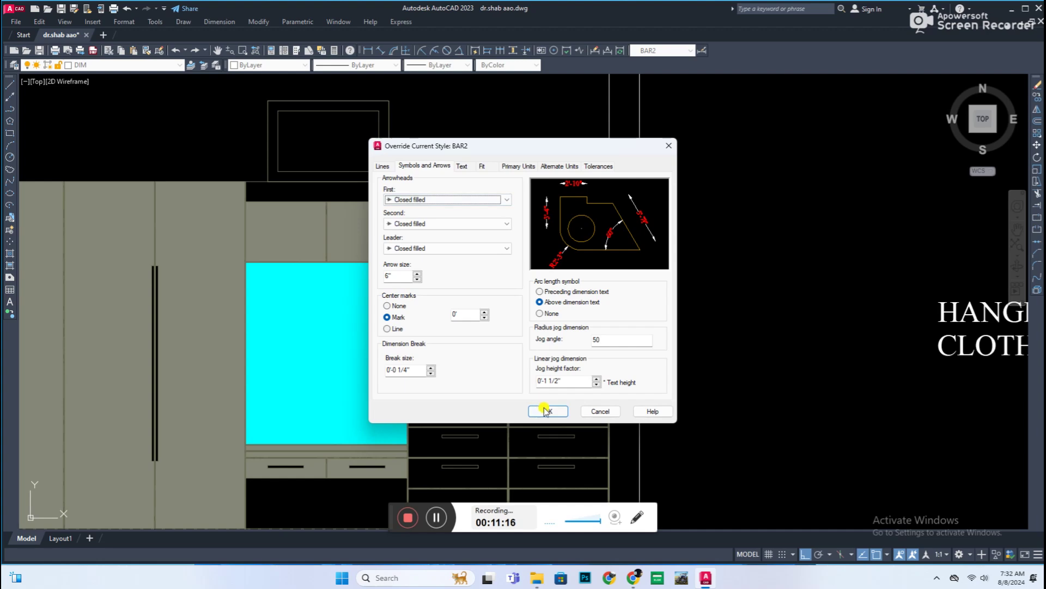
{"action": "left_click", "coordinate": [547, 411]}
{"action": "left_click", "coordinate": [600, 366]}
{"action": "scroll", "coordinate": [605, 368], "scroll_direction": "down", "scroll_amount": 3}
{"action": "scroll", "coordinate": [809, 381], "scroll_direction": "up", "scroll_amount": 3}
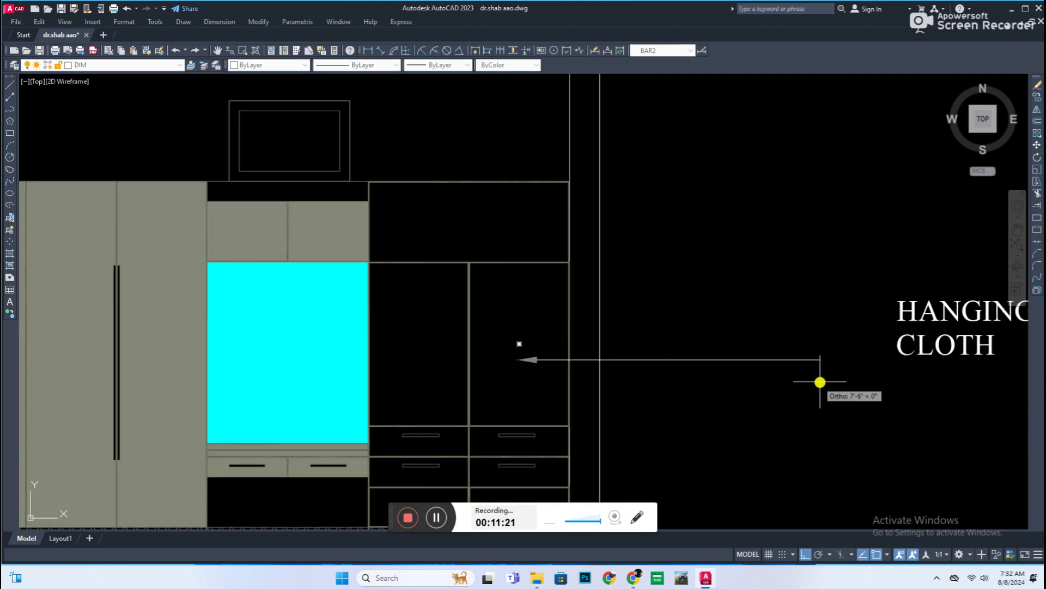
Put the HANGING CLOTH label on one line, move it onto the arrow, and recolour it.
{"action": "middle_click_drag", "start_coordinate": [920, 371], "coordinate": [622, 357]}
{"action": "left_click", "coordinate": [697, 295]}
{"action": "left_click", "coordinate": [690, 325]}
{"action": "left_click", "coordinate": [402, 362]}
{"action": "left_click", "coordinate": [267, 64]}
{"action": "left_click", "coordinate": [255, 131]}
{"action": "scroll", "coordinate": [452, 275], "scroll_direction": "down", "scroll_amount": 2}
{"action": "scroll", "coordinate": [406, 330], "scroll_direction": "up", "scroll_amount": 1}
Draw a new leader to a compartment and copy the label onto it as DRAWER.
{"action": "left_click", "coordinate": [382, 332]}
{"action": "scroll", "coordinate": [415, 330], "scroll_direction": "up", "scroll_amount": 2}
{"action": "scroll", "coordinate": [502, 330], "scroll_direction": "up", "scroll_amount": 2}
{"action": "left_click", "coordinate": [684, 311]}
{"action": "scroll", "coordinate": [673, 319], "scroll_direction": "down", "scroll_amount": 2}
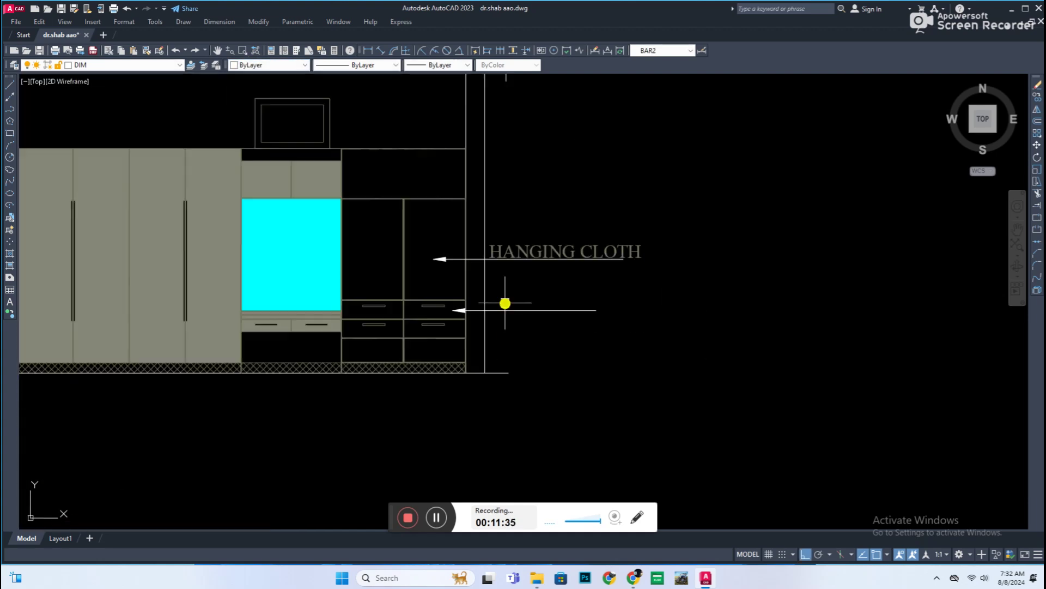
{"action": "left_click", "coordinate": [561, 250]}
{"action": "double_click", "coordinate": [548, 299]}
{"action": "type", "text": "DRaWER"}
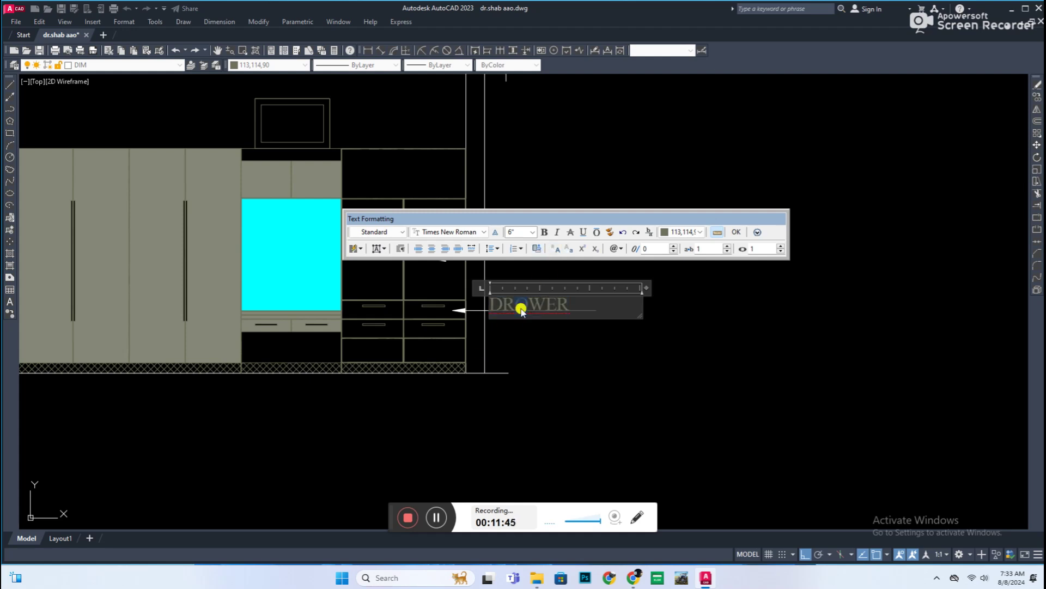
{"action": "left_click", "coordinate": [557, 249]}
{"action": "left_click", "coordinate": [554, 310]}
Copy the HANGING CLOTH leader above the original and relabel it STORAGE.
{"action": "scroll", "coordinate": [554, 311], "scroll_direction": "up", "scroll_amount": 2}
{"action": "scroll", "coordinate": [570, 327], "scroll_direction": "up", "scroll_amount": 3}
{"action": "scroll", "coordinate": [444, 376], "scroll_direction": "down", "scroll_amount": 5}
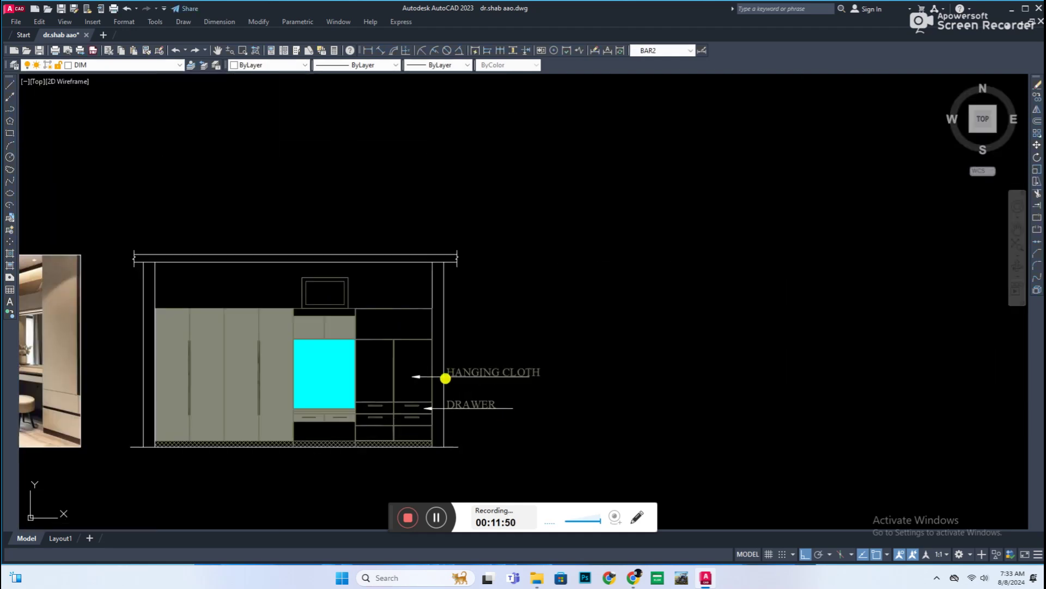
{"action": "scroll", "coordinate": [451, 395], "scroll_direction": "up", "scroll_amount": 2}
{"action": "left_click", "coordinate": [532, 393]}
{"action": "left_click", "coordinate": [665, 395]}
{"action": "left_click", "coordinate": [691, 313]}
{"action": "double_click", "coordinate": [587, 308]}
{"action": "type", "text": "storagw"}
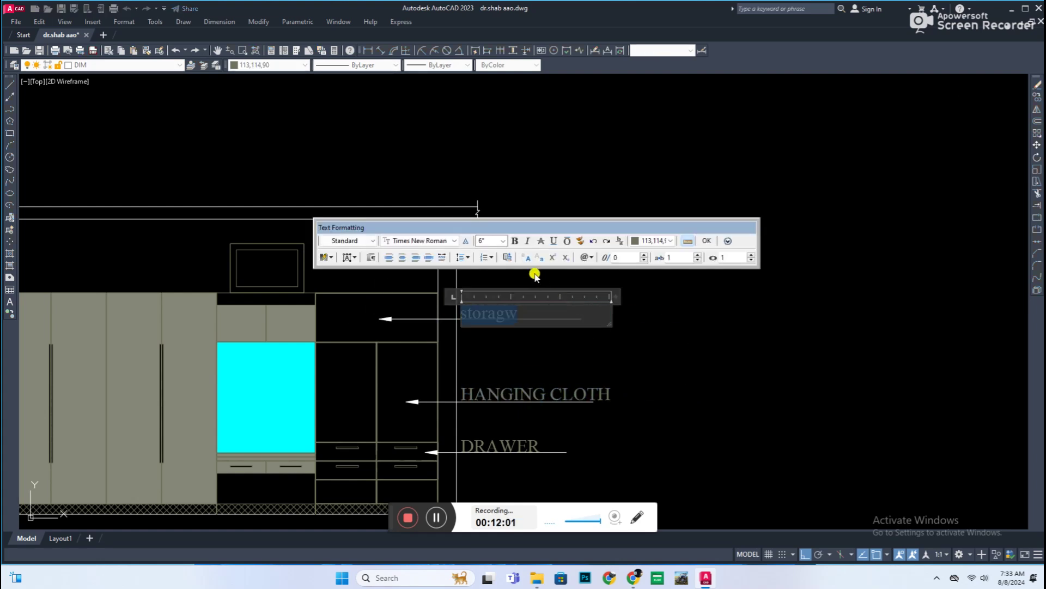
{"action": "left_click", "coordinate": [514, 262]}
{"action": "left_click", "coordinate": [560, 354]}
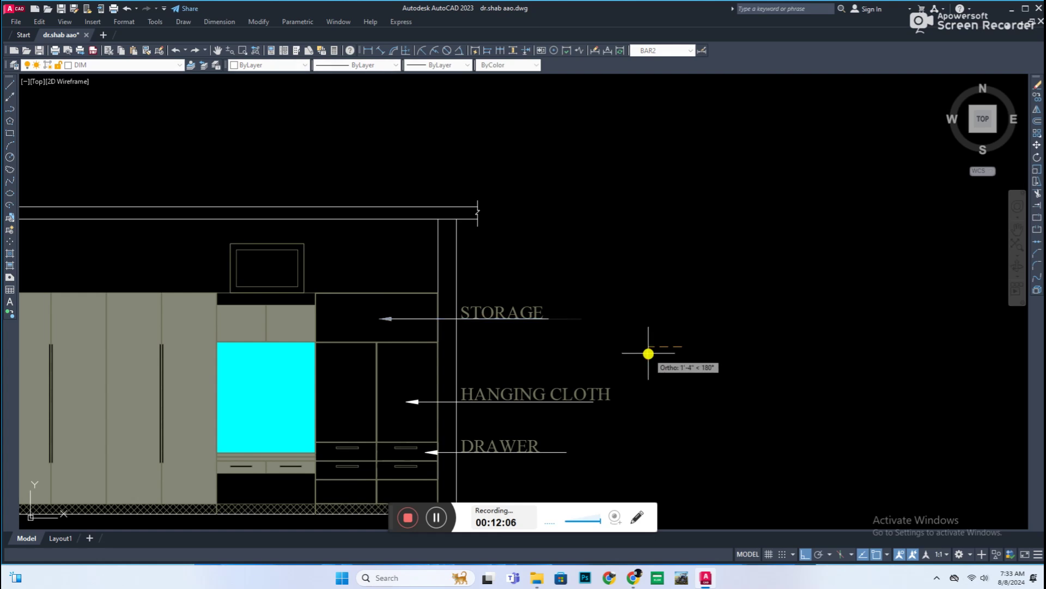
Place another copied leader at the cyan panel labelled MIRROR.
{"action": "middle_click_drag", "start_coordinate": [515, 353], "coordinate": [565, 322]}
{"action": "left_click", "coordinate": [649, 321]}
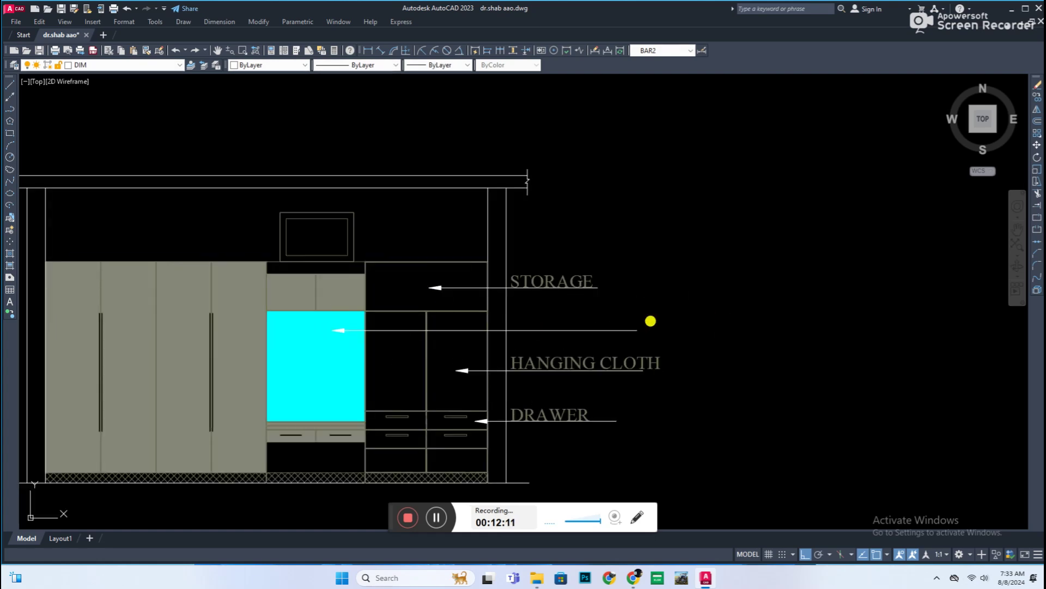
{"action": "middle_click_drag", "start_coordinate": [649, 320], "coordinate": [630, 327]}
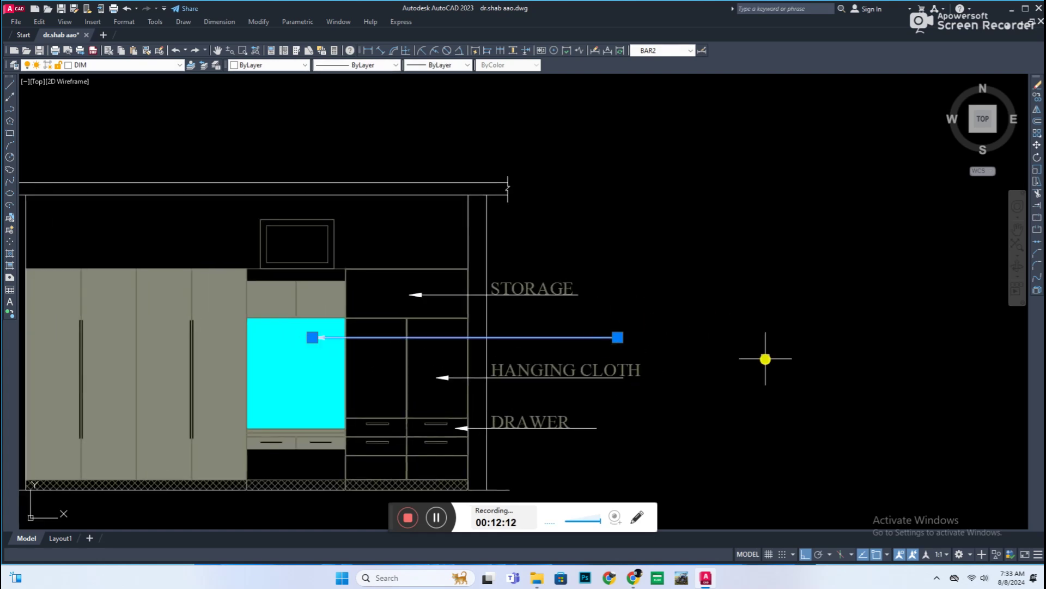
{"action": "left_click", "coordinate": [699, 353]}
{"action": "double_click", "coordinate": [622, 349]}
{"action": "type", "text": "m"}
{"action": "key", "text": "ctrl+shift+u"}
{"action": "left_click", "coordinate": [566, 316]}
{"action": "scroll", "coordinate": [631, 367], "scroll_direction": "up", "scroll_amount": 3}
Place the copied leader label and finish editing the PROFILE LIGHT note.
{"action": "scroll", "coordinate": [540, 341], "scroll_direction": "up", "scroll_amount": 4}
{"action": "scroll", "coordinate": [514, 362], "scroll_direction": "down", "scroll_amount": 4}
{"action": "middle_click_drag", "start_coordinate": [514, 362], "coordinate": [636, 381]}
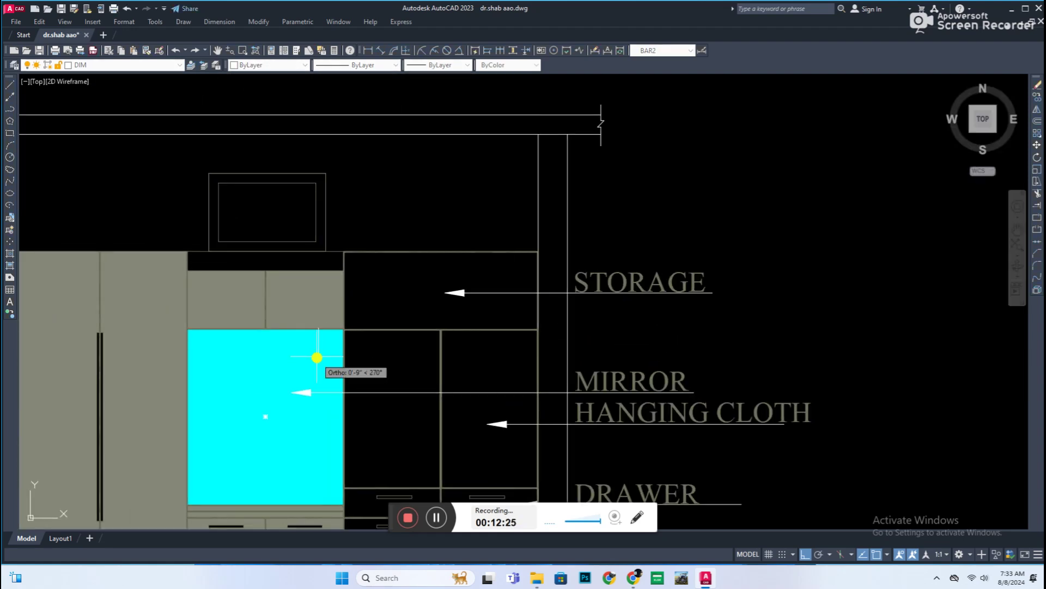
{"action": "scroll", "coordinate": [511, 345], "scroll_direction": "up", "scroll_amount": 2}
{"action": "scroll", "coordinate": [689, 356], "scroll_direction": "down", "scroll_amount": 4}
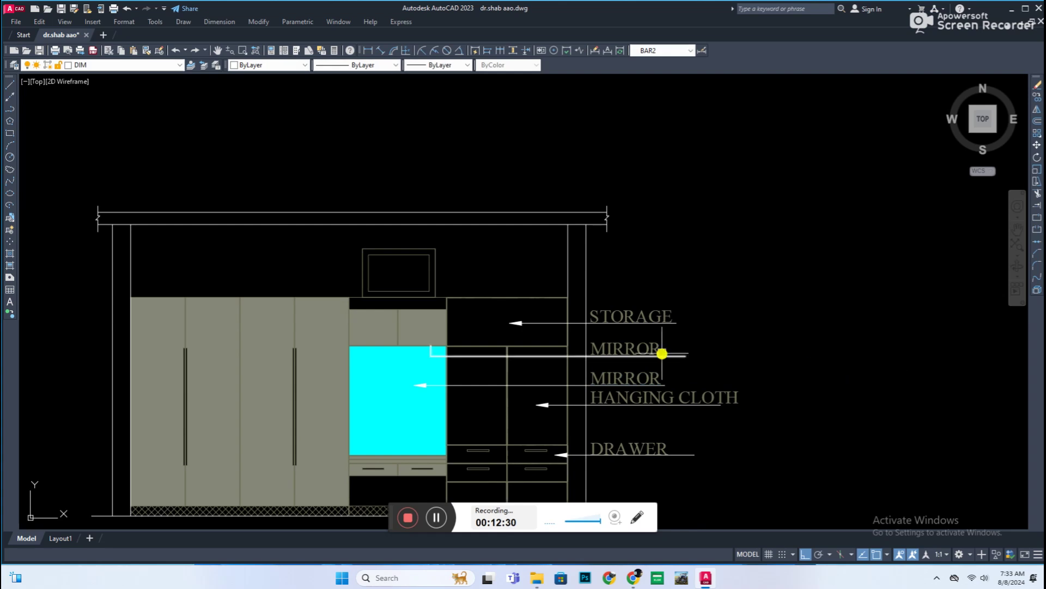
{"action": "left_click", "coordinate": [685, 354]}
{"action": "double_click", "coordinate": [654, 352]}
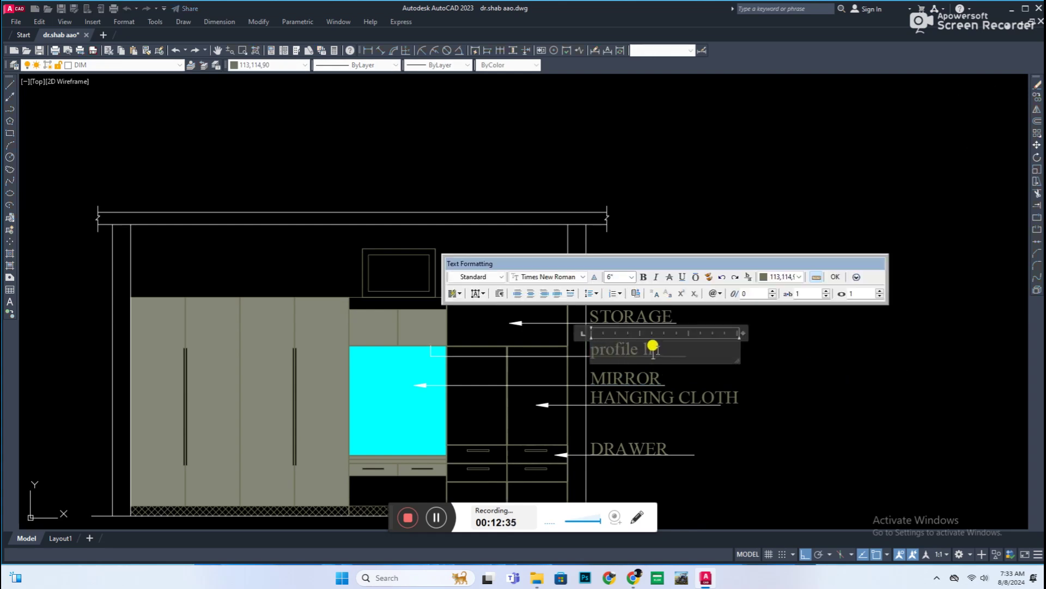
{"action": "left_click", "coordinate": [566, 402]}
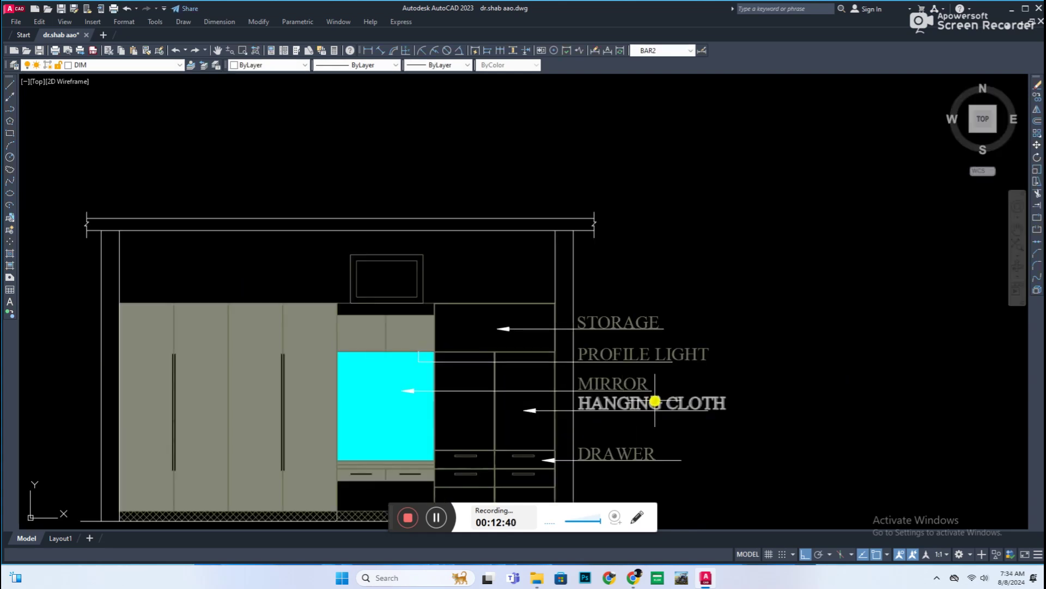
Copy the DRAWER label above it and correct it to SWITCH BOARD with an uppercase S.
{"action": "middle_click_drag", "start_coordinate": [573, 414], "coordinate": [606, 356]}
{"action": "scroll", "coordinate": [469, 409], "scroll_direction": "up", "scroll_amount": 4}
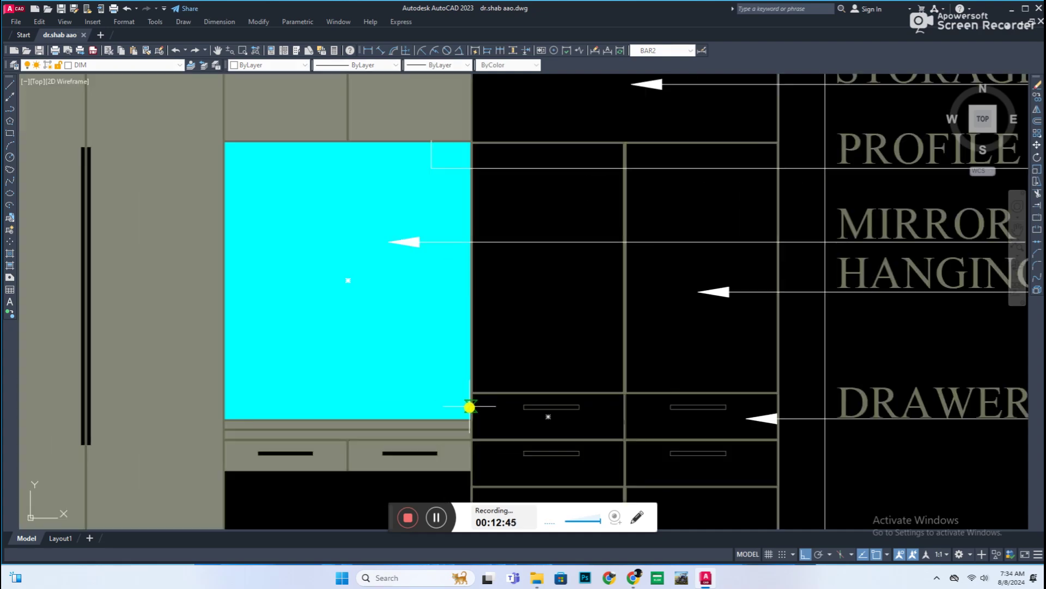
{"action": "scroll", "coordinate": [518, 369], "scroll_direction": "down", "scroll_amount": 2}
{"action": "scroll", "coordinate": [519, 369], "scroll_direction": "down", "scroll_amount": 1}
{"action": "scroll", "coordinate": [392, 391], "scroll_direction": "up", "scroll_amount": 1}
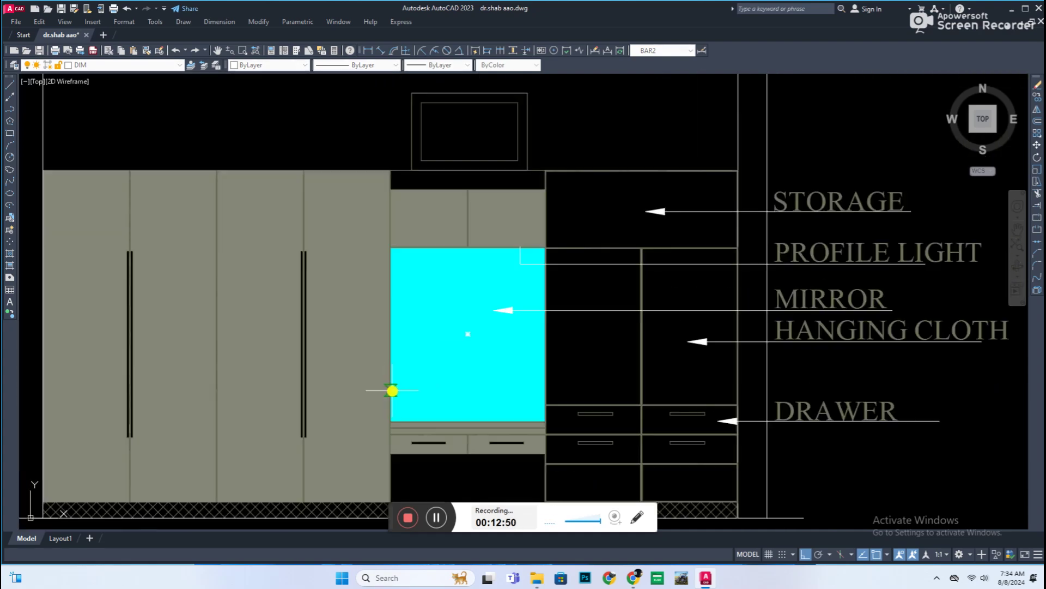
{"action": "scroll", "coordinate": [392, 390], "scroll_direction": "down", "scroll_amount": 1}
{"action": "scroll", "coordinate": [703, 393], "scroll_direction": "up", "scroll_amount": 1}
{"action": "left_click", "coordinate": [643, 375]}
{"action": "double_click", "coordinate": [639, 376]}
{"action": "type", "text": "d"}
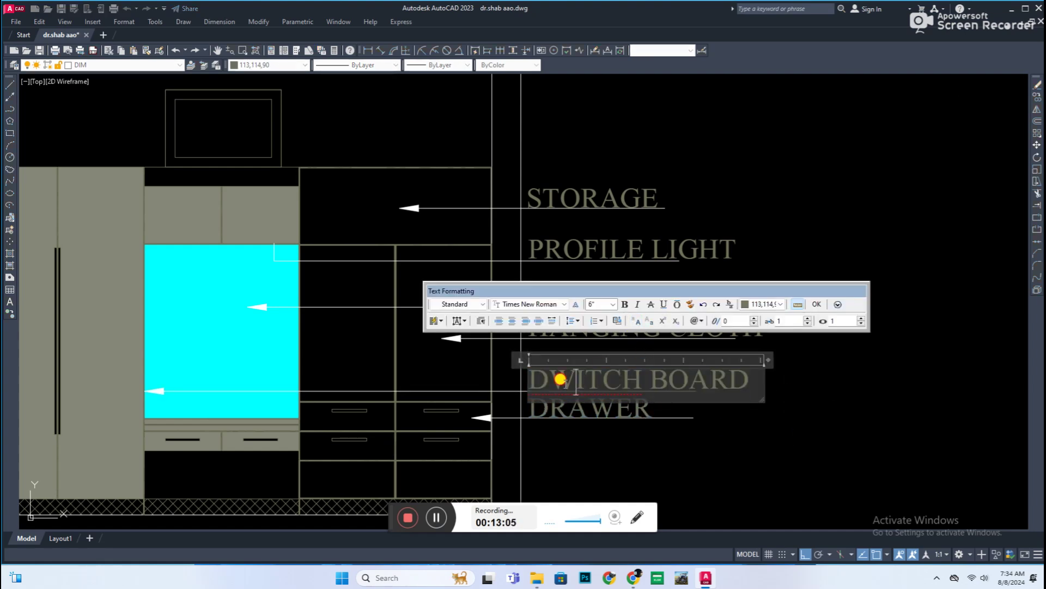
{"action": "key", "text": "BackSpace"}
{"action": "type", "text": "S"}
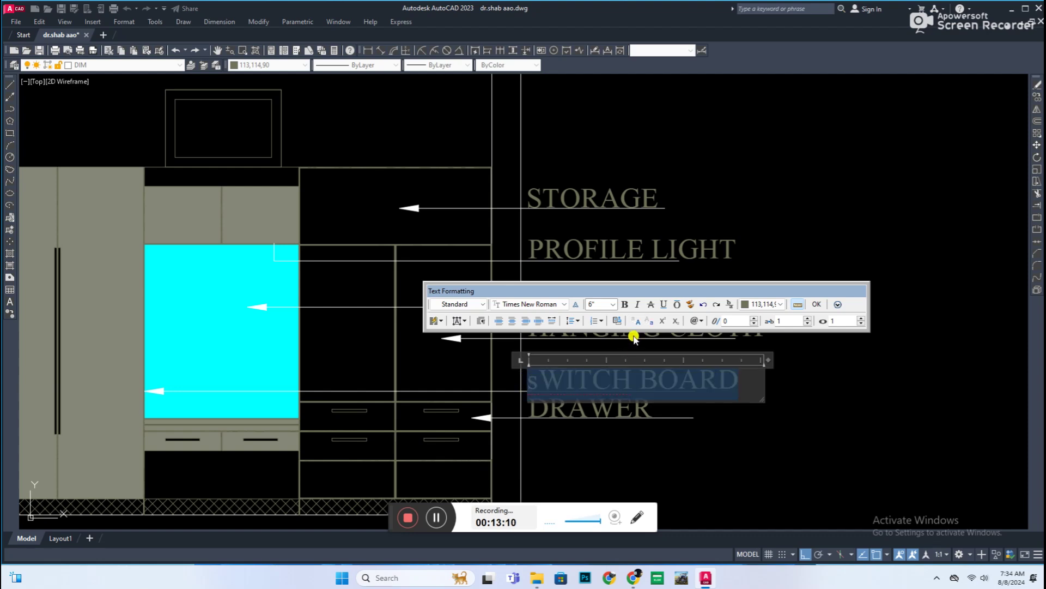
{"action": "left_click", "coordinate": [626, 341]}
Stretch the underline so it spans the whole SWITCH BOARD label.
{"action": "scroll", "coordinate": [678, 367], "scroll_direction": "down", "scroll_amount": 1}
{"action": "scroll", "coordinate": [672, 385], "scroll_direction": "up", "scroll_amount": 1}
{"action": "left_click", "coordinate": [672, 384]}
{"action": "scroll", "coordinate": [672, 385], "scroll_direction": "up", "scroll_amount": 3}
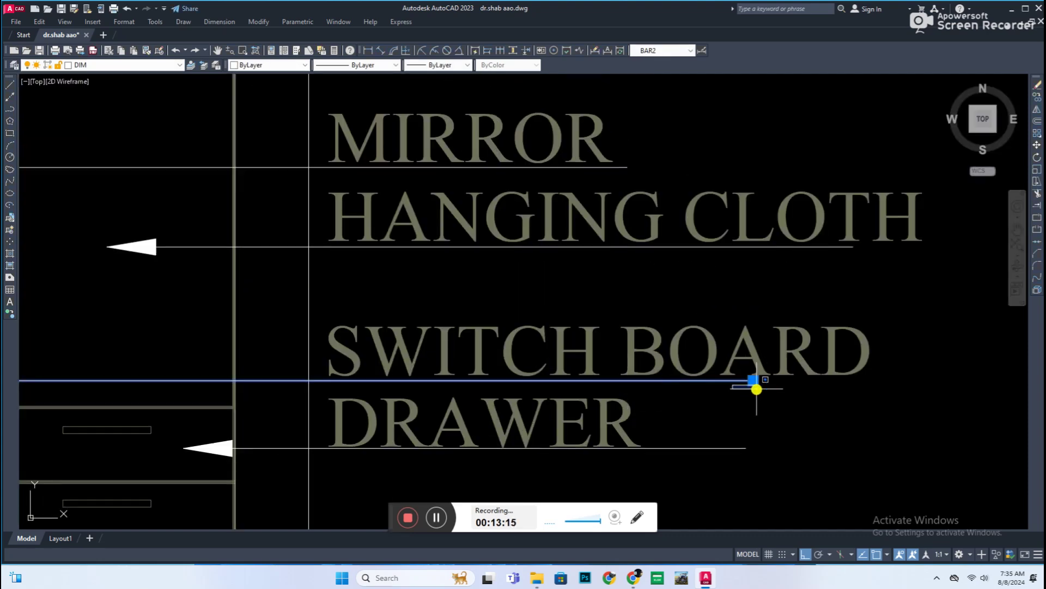
{"action": "left_click", "coordinate": [864, 431]}
{"action": "scroll", "coordinate": [865, 431], "scroll_direction": "down", "scroll_amount": 5}
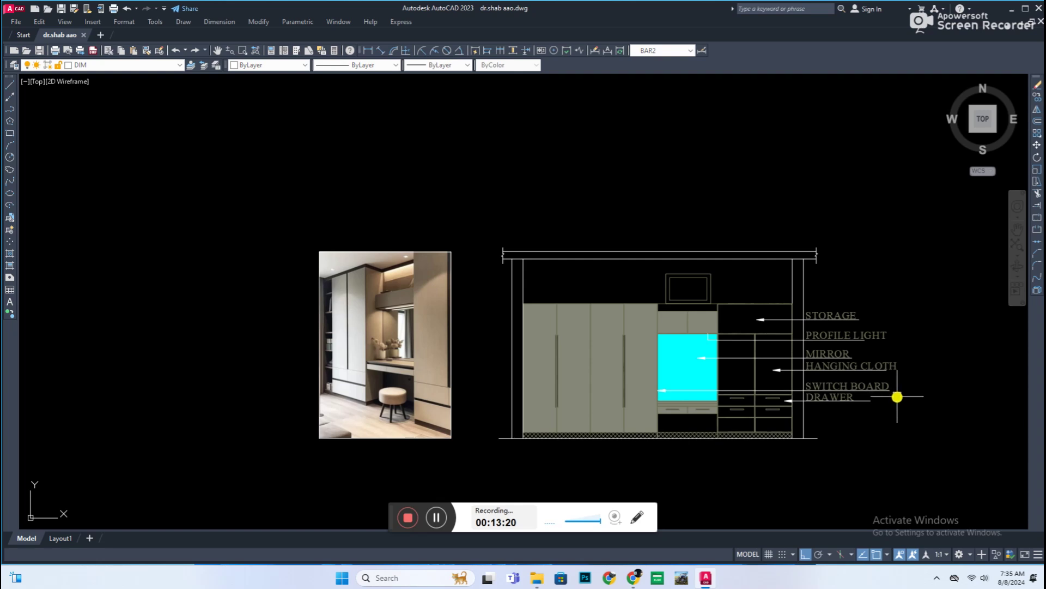
Replace the copied text in the small TV box with a single letter V, then recentre the view.
{"action": "scroll", "coordinate": [678, 347], "scroll_direction": "up", "scroll_amount": 2}
{"action": "scroll", "coordinate": [826, 327], "scroll_direction": "up", "scroll_amount": 4}
{"action": "double_click", "coordinate": [586, 302]}
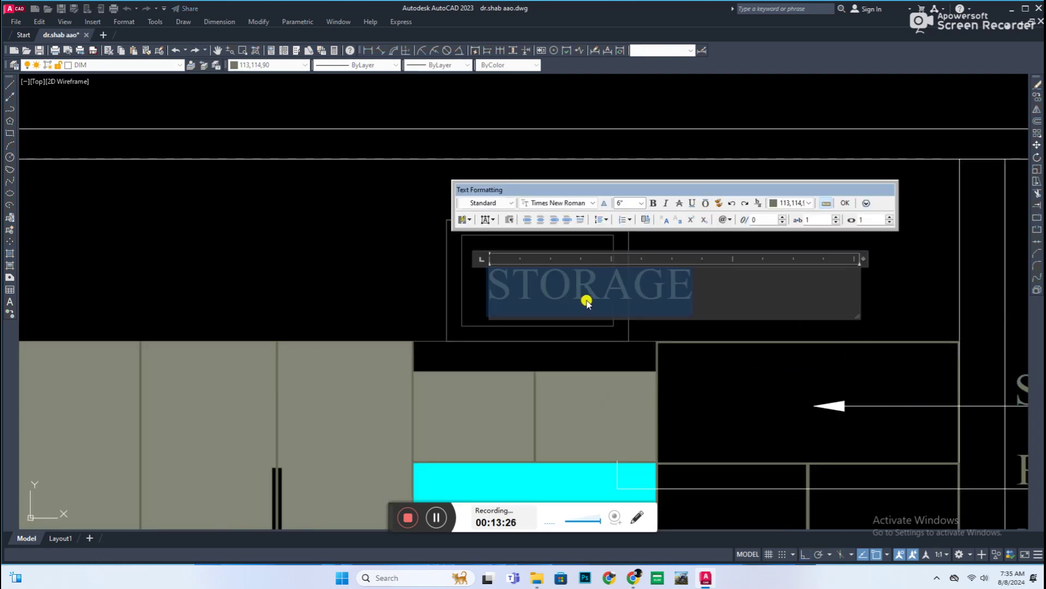
{"action": "type", "text": "V"}
{"action": "left_click", "coordinate": [542, 299]}
{"action": "scroll", "coordinate": [542, 299], "scroll_direction": "up", "scroll_amount": 2}
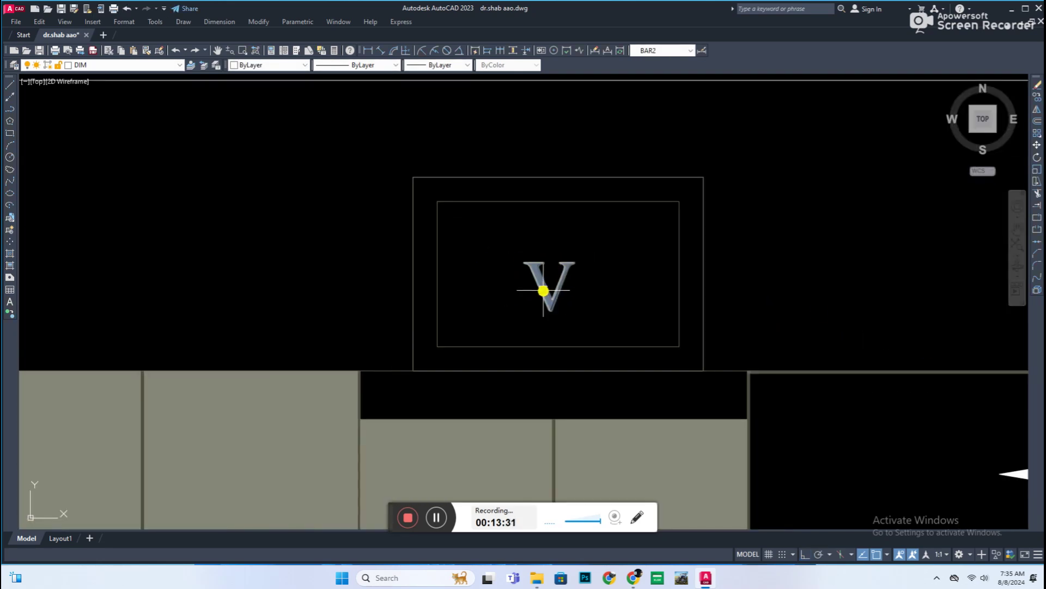
{"action": "key", "text": "Escape"}
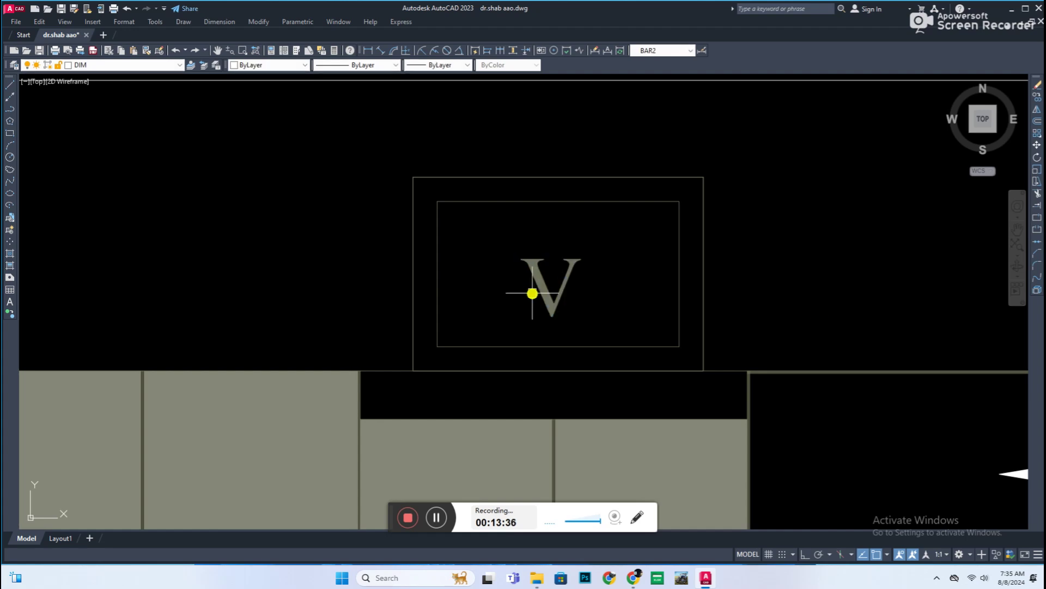
{"action": "left_click", "coordinate": [540, 281]}
{"action": "key", "text": "Escape"}
{"action": "scroll", "coordinate": [626, 302], "scroll_direction": "down", "scroll_amount": 6}
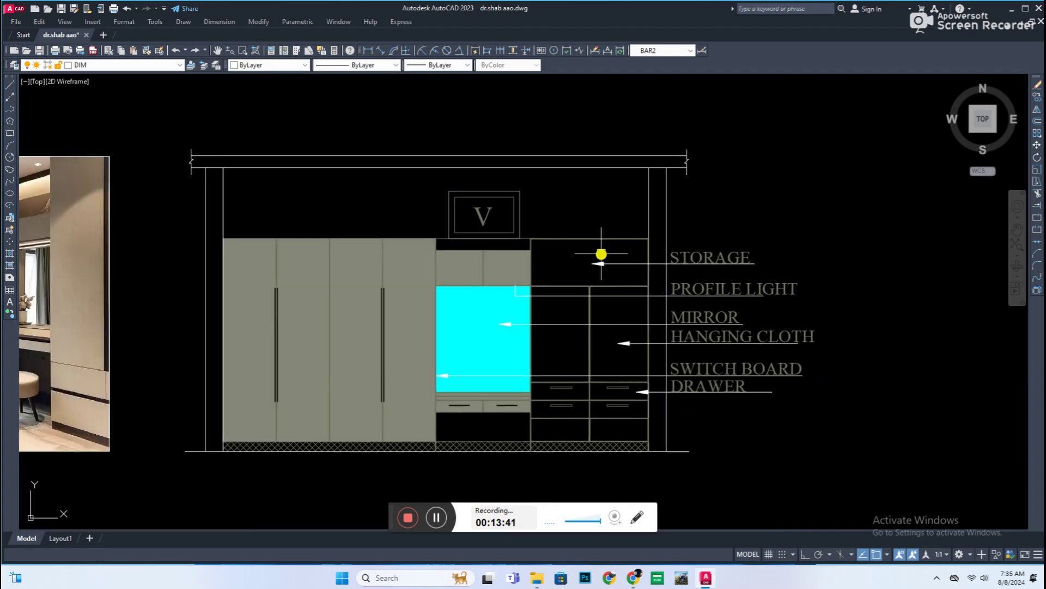
{"action": "mouse_move", "coordinate": [598, 323]}
{"action": "middle_mouse_down"}
{"action": "mouse_move", "coordinate": [692, 313]}
{"action": "mouse_move", "coordinate": [627, 364]}
{"action": "middle_mouse_up"}
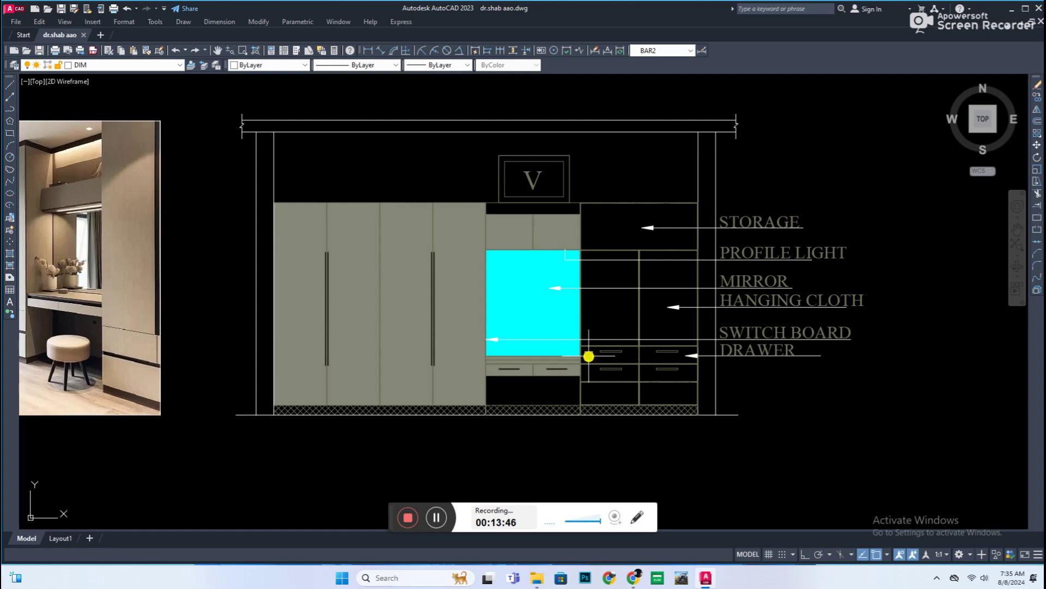
{"action": "scroll", "coordinate": [588, 356], "scroll_direction": "up", "scroll_amount": 2}
Draw a leader from under the dresser drawers with a bend and horizontal run toward the labels.
{"action": "scroll", "coordinate": [555, 349], "scroll_direction": "up", "scroll_amount": 4}
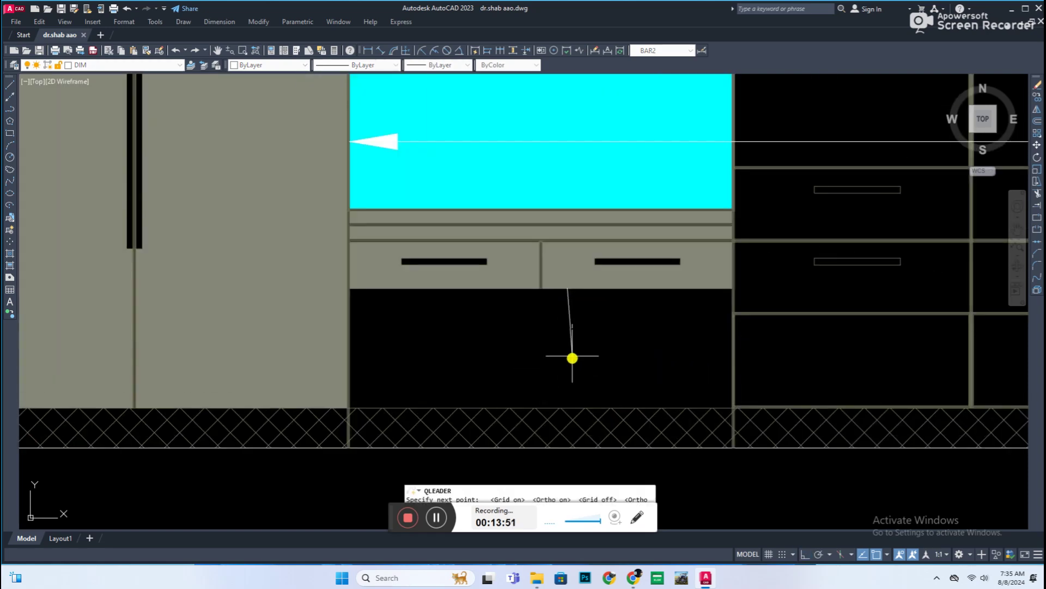
{"action": "left_click", "coordinate": [564, 352]}
{"action": "scroll", "coordinate": [564, 352], "scroll_direction": "down", "scroll_amount": 2}
{"action": "left_click", "coordinate": [916, 356]}
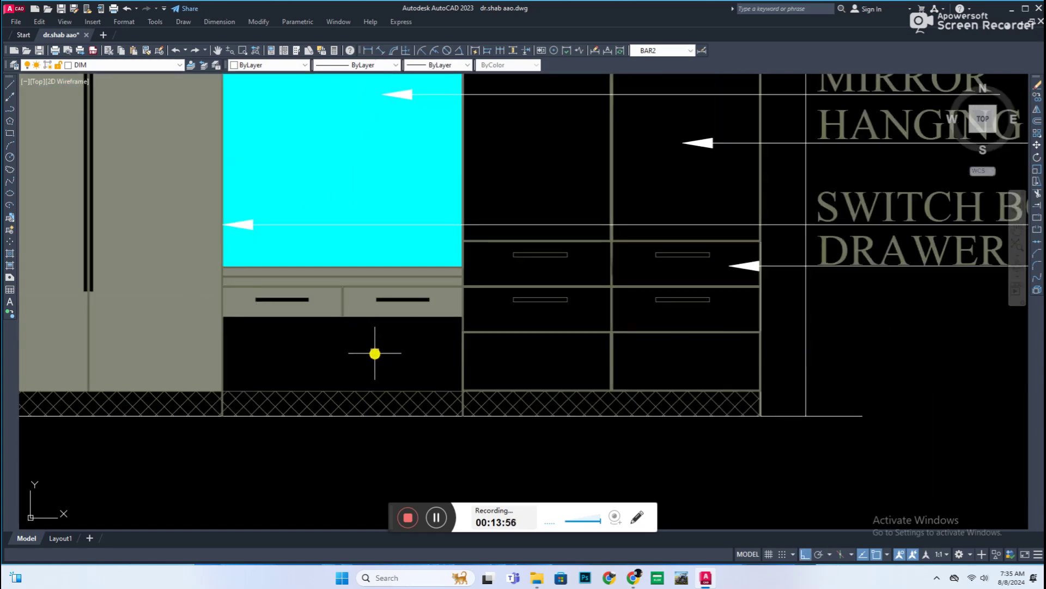
Copy the PROFILE LIGHT text below DRAWER at the new leader's end.
{"action": "middle_click_drag", "start_coordinate": [872, 384], "coordinate": [668, 383]}
{"action": "scroll", "coordinate": [655, 362], "scroll_direction": "down", "scroll_amount": 2}
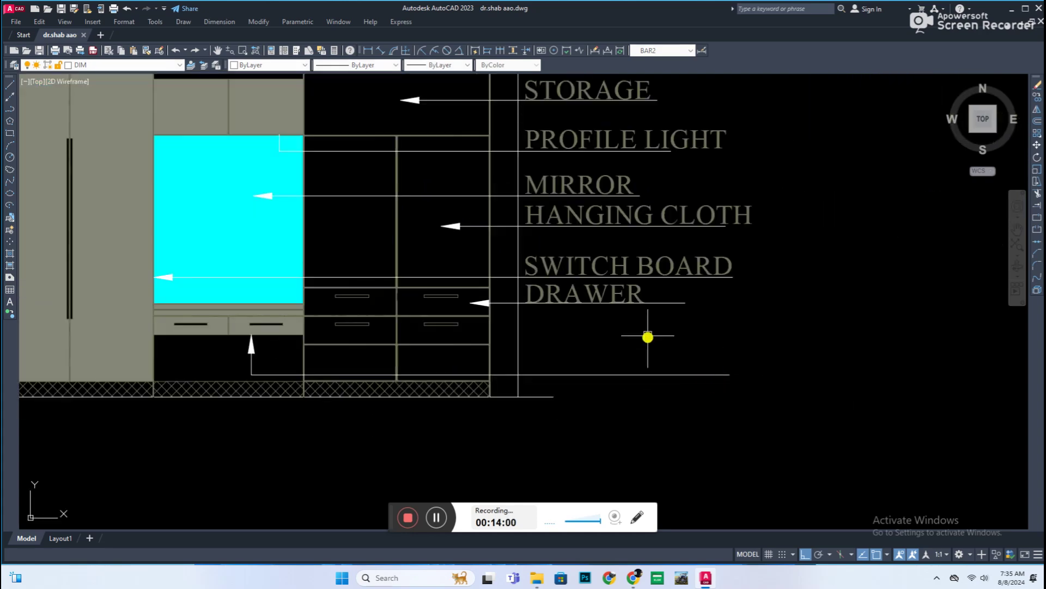
{"action": "left_click_drag", "start_coordinate": [610, 140], "coordinate": [610, 355], "text": "ctrl"}
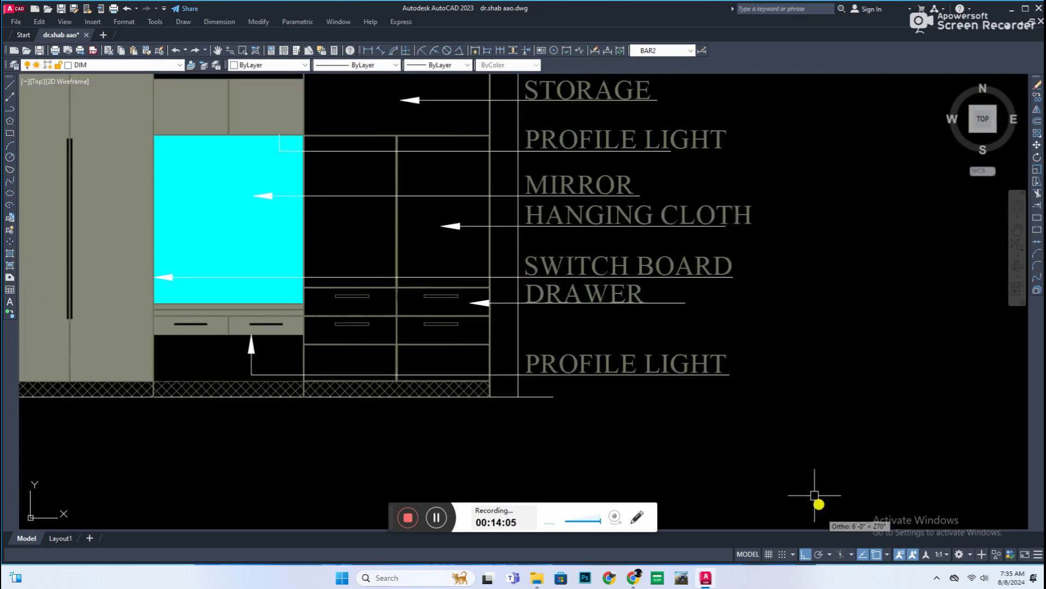
{"action": "scroll", "coordinate": [630, 409], "scroll_direction": "down", "scroll_amount": 2}
{"action": "scroll", "coordinate": [629, 406], "scroll_direction": "up", "scroll_amount": 2}
{"action": "middle_click_drag", "start_coordinate": [629, 406], "coordinate": [602, 390]}
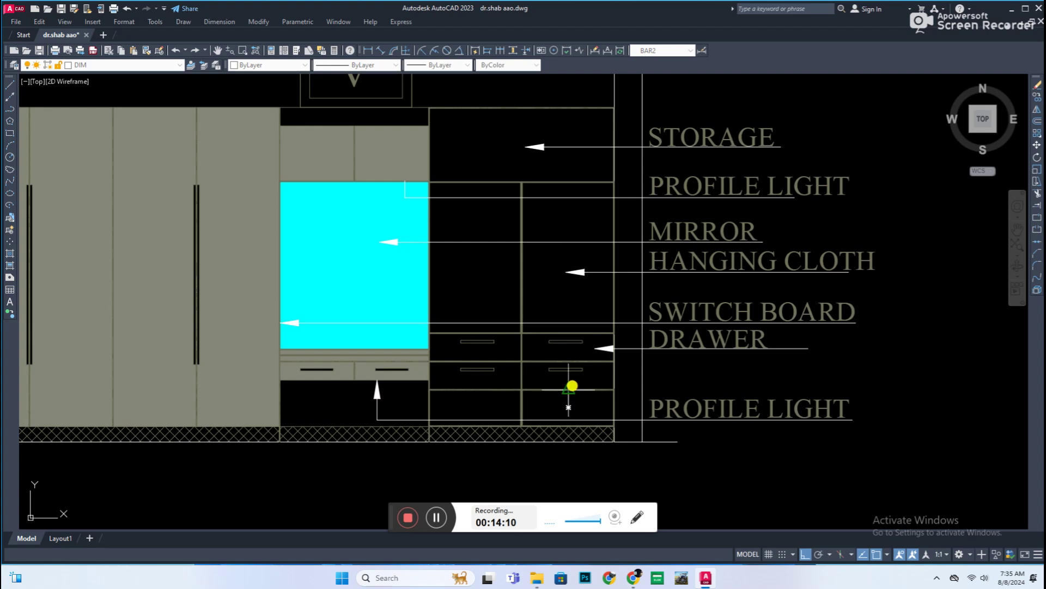
{"action": "scroll", "coordinate": [572, 392], "scroll_direction": "up", "scroll_amount": 4}
{"action": "scroll", "coordinate": [495, 416], "scroll_direction": "up", "scroll_amount": 1}
{"action": "scroll", "coordinate": [899, 411], "scroll_direction": "down", "scroll_amount": 1}
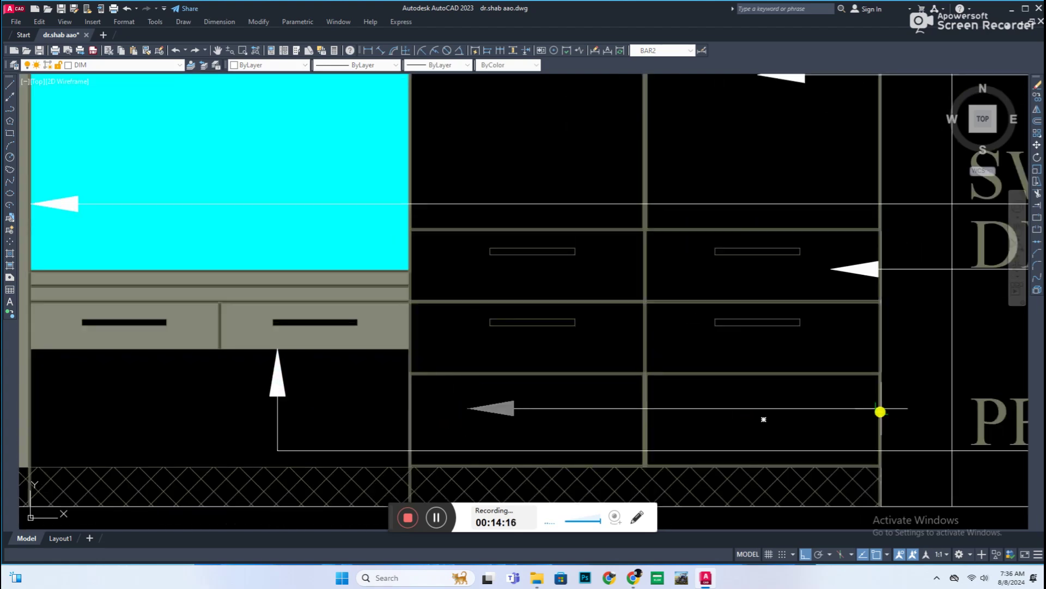
{"action": "middle_click_drag", "start_coordinate": [801, 410], "coordinate": [626, 409]}
{"action": "scroll", "coordinate": [743, 409], "scroll_direction": "down", "scroll_amount": 5}
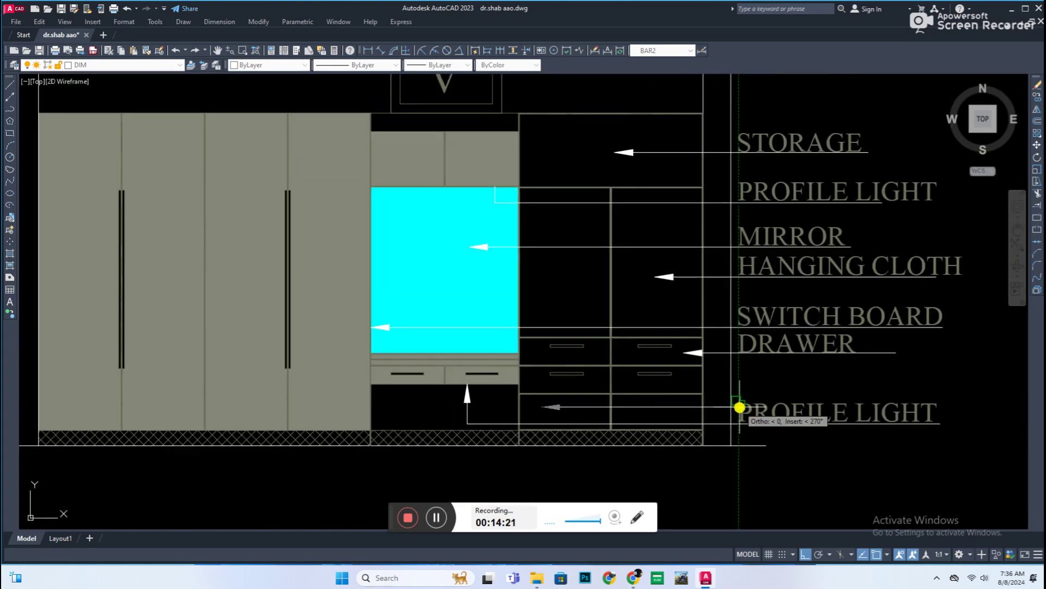
{"action": "scroll", "coordinate": [691, 399], "scroll_direction": "down", "scroll_amount": 1}
{"action": "scroll", "coordinate": [689, 398], "scroll_direction": "up", "scroll_amount": 5}
{"action": "double_click", "coordinate": [446, 391]}
Change the copied label's text to OPEN.
{"action": "type", "text": "op"}
{"action": "left_click", "coordinate": [686, 322]}
{"action": "left_click", "coordinate": [599, 340]}
{"action": "scroll", "coordinate": [526, 394], "scroll_direction": "down", "scroll_amount": 2}
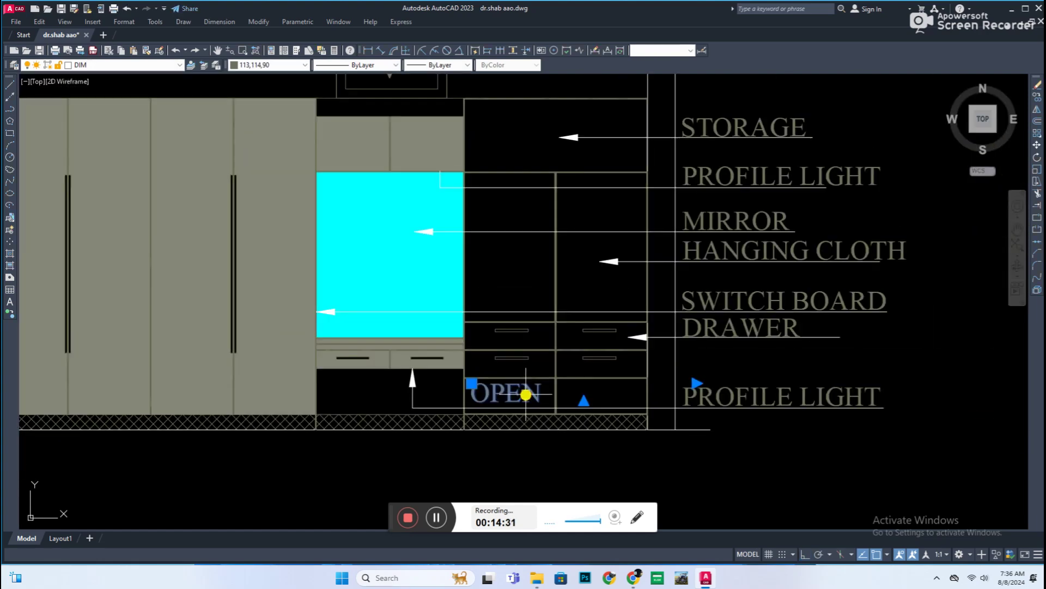
{"action": "scroll", "coordinate": [523, 395], "scroll_direction": "down", "scroll_amount": 6}
{"action": "scroll", "coordinate": [521, 397], "scroll_direction": "up", "scroll_amount": 6}
{"action": "scroll", "coordinate": [545, 409], "scroll_direction": "up", "scroll_amount": 2}
Copy OPEN into the second bottom cell of the right-hand unit.
{"action": "scroll", "coordinate": [598, 423], "scroll_direction": "up", "scroll_amount": 2}
{"action": "left_click", "coordinate": [431, 404]}
{"action": "left_click", "coordinate": [662, 412]}
{"action": "scroll", "coordinate": [662, 413], "scroll_direction": "down", "scroll_amount": 8}
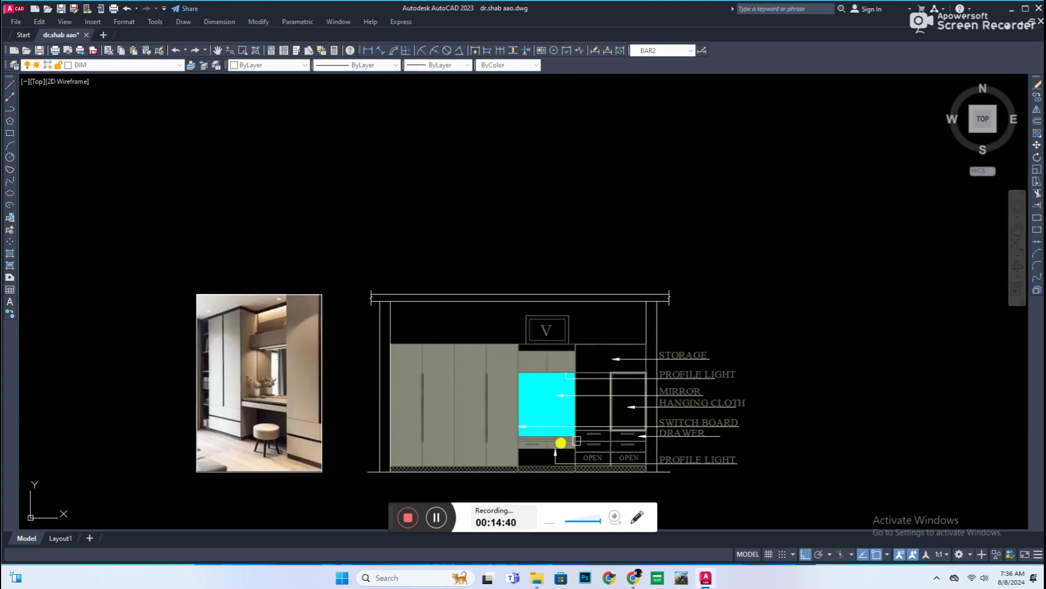
{"action": "scroll", "coordinate": [507, 314], "scroll_direction": "up", "scroll_amount": 4}
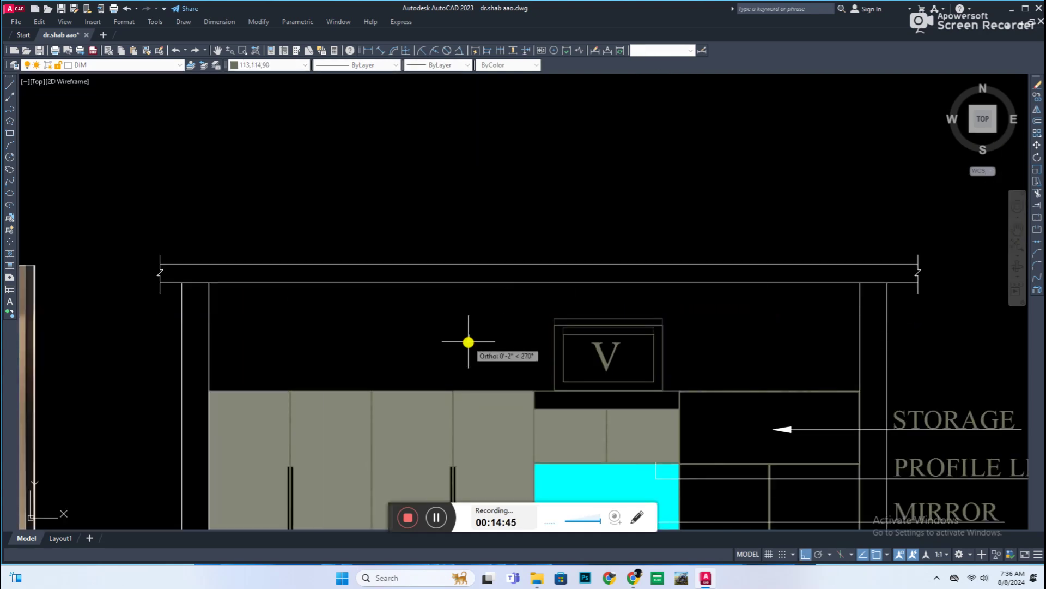
Shift the V box slightly lower.
{"action": "left_click", "coordinate": [485, 339]}
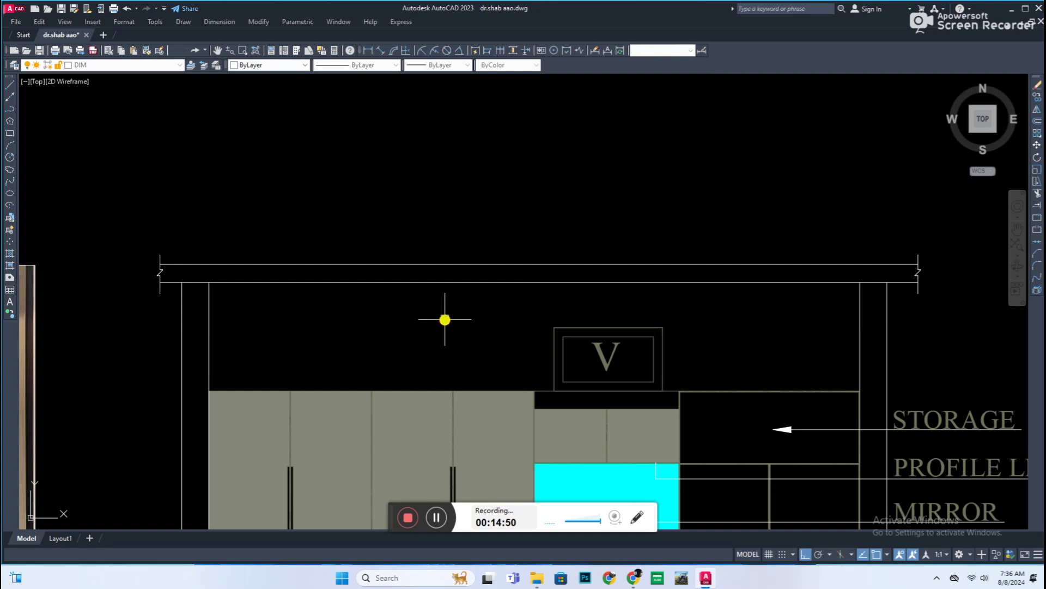
{"action": "scroll", "coordinate": [545, 391], "scroll_direction": "up", "scroll_amount": 2}
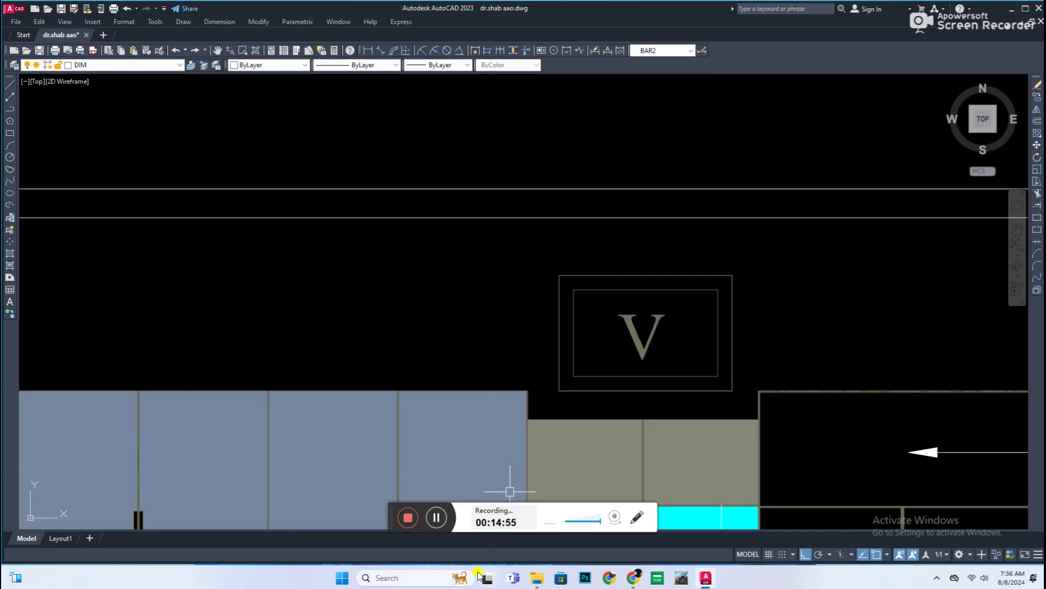
{"action": "left_click", "coordinate": [559, 294]}
Clear the V box selection, then briefly start and cancel HATCH.
{"action": "key", "text": "Escape"}
{"action": "scroll", "coordinate": [682, 310], "scroll_direction": "down", "scroll_amount": 4}
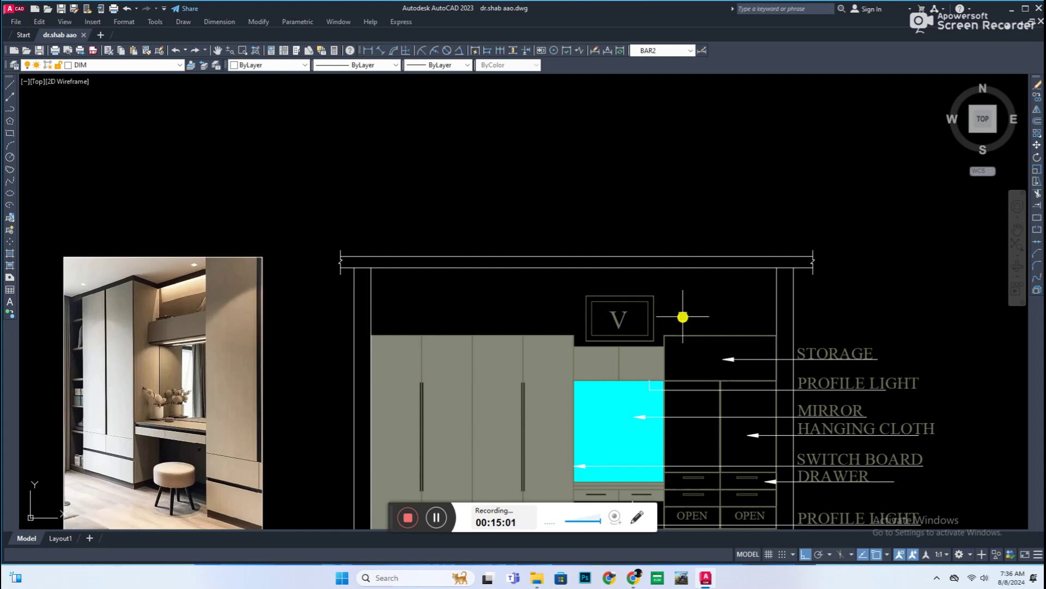
{"action": "scroll", "coordinate": [568, 309], "scroll_direction": "down", "scroll_amount": 1}
{"action": "scroll", "coordinate": [574, 313], "scroll_direction": "up", "scroll_amount": 1}
{"action": "scroll", "coordinate": [626, 343], "scroll_direction": "down", "scroll_amount": 1}
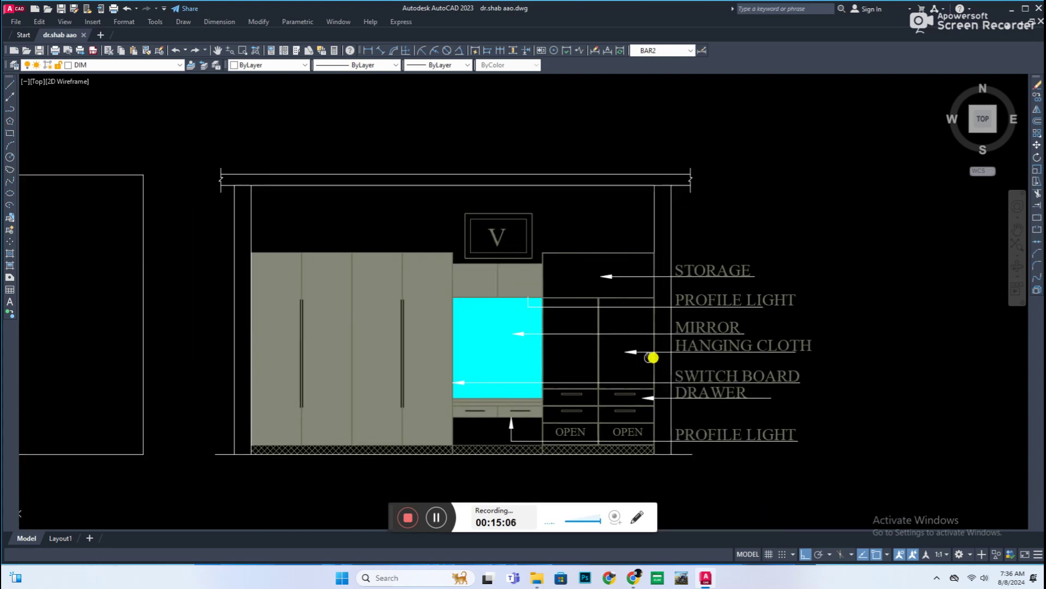
{"action": "scroll", "coordinate": [845, 377], "scroll_direction": "up", "scroll_amount": 1}
{"action": "scroll", "coordinate": [845, 377], "scroll_direction": "up", "scroll_amount": 2}
{"action": "scroll", "coordinate": [829, 358], "scroll_direction": "up", "scroll_amount": 2}
{"action": "type", "text": "h"}
{"action": "key", "text": "Return"}
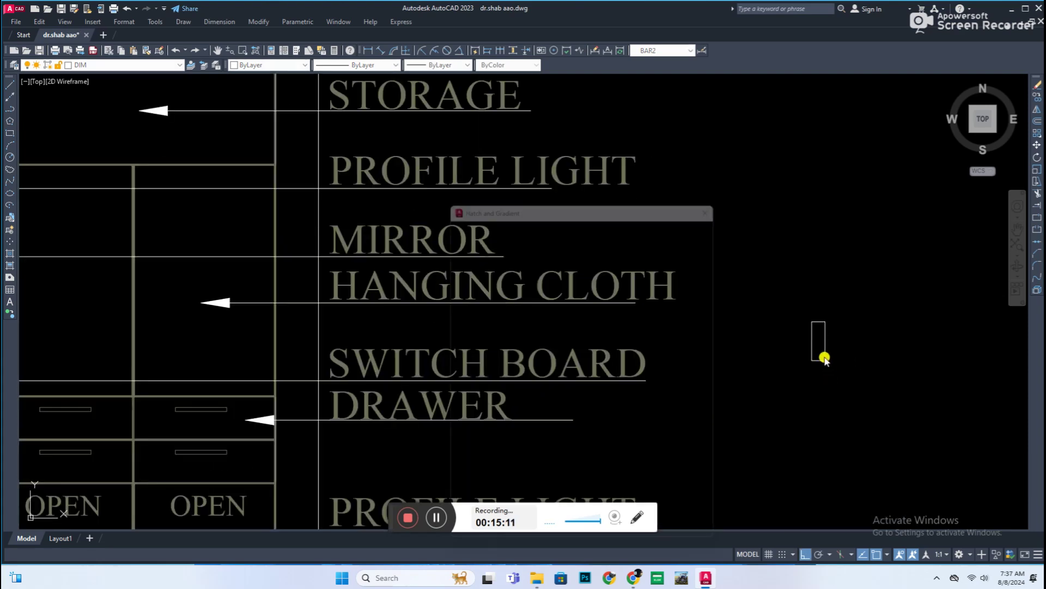
{"action": "key", "text": "Escape"}
Make the small switch symbol yellow and define it as a block.
{"action": "scroll", "coordinate": [812, 338], "scroll_direction": "down", "scroll_amount": 3}
{"action": "left_click", "coordinate": [305, 65]}
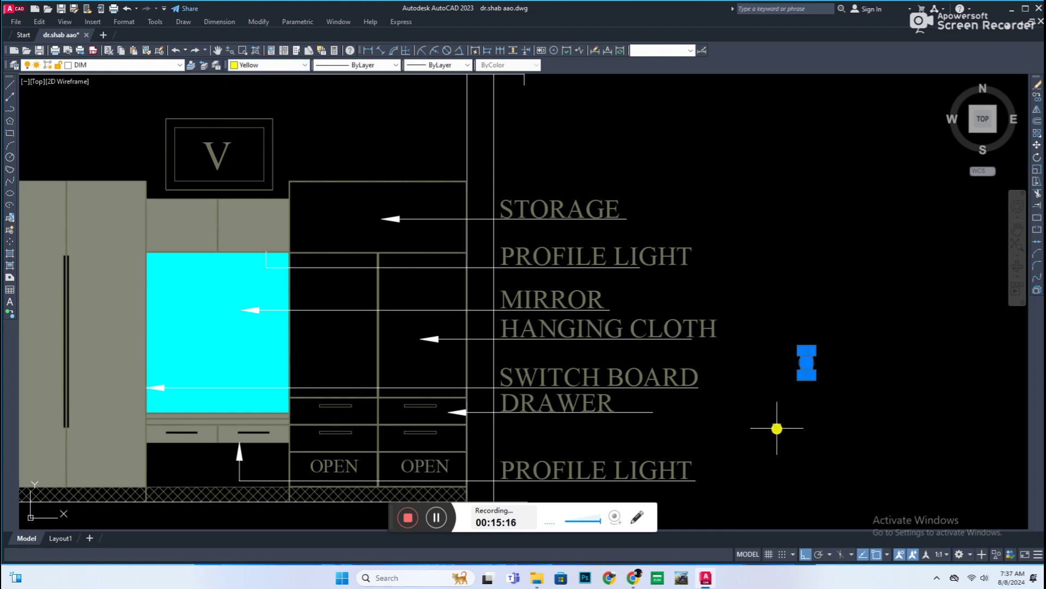
{"action": "left_click", "coordinate": [859, 309]}
{"action": "left_click", "coordinate": [786, 415]}
{"action": "type", "text": "b"}
{"action": "key", "text": "Return"}
{"action": "key", "text": "Escape"}
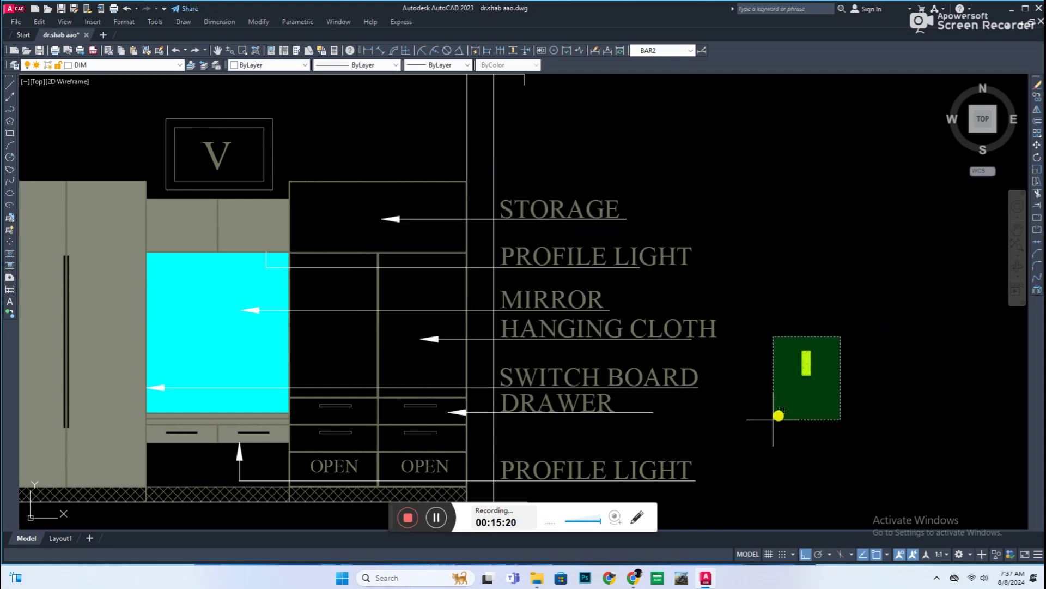
Place the switch symbol at the SWITCH BOARD leader tip on the mirror's left edge.
{"action": "scroll", "coordinate": [300, 376], "scroll_direction": "up", "scroll_amount": 3}
{"action": "scroll", "coordinate": [163, 387], "scroll_direction": "down", "scroll_amount": 3}
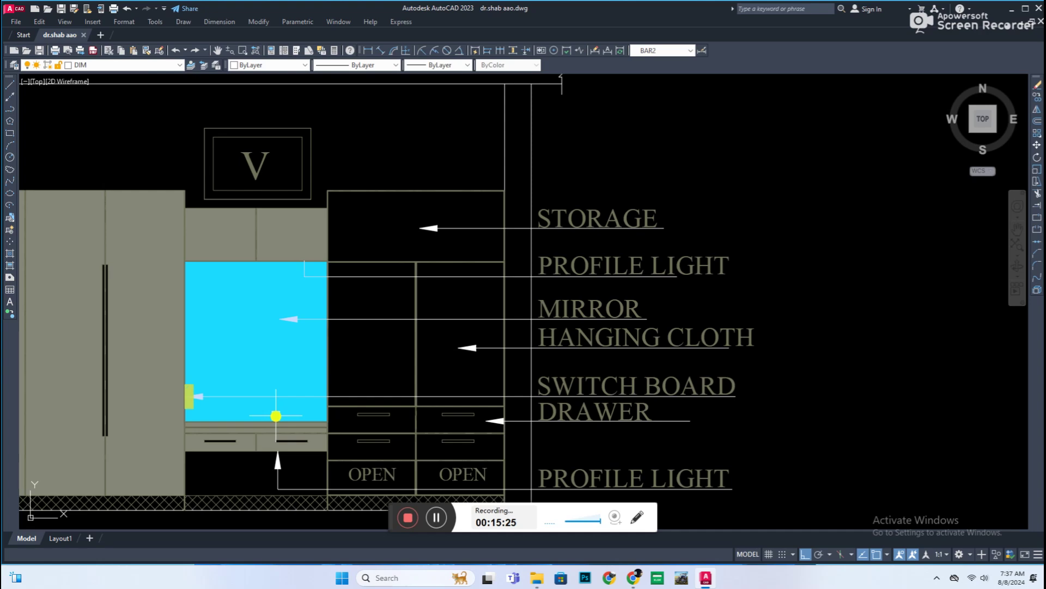
{"action": "scroll", "coordinate": [194, 412], "scroll_direction": "up", "scroll_amount": 5}
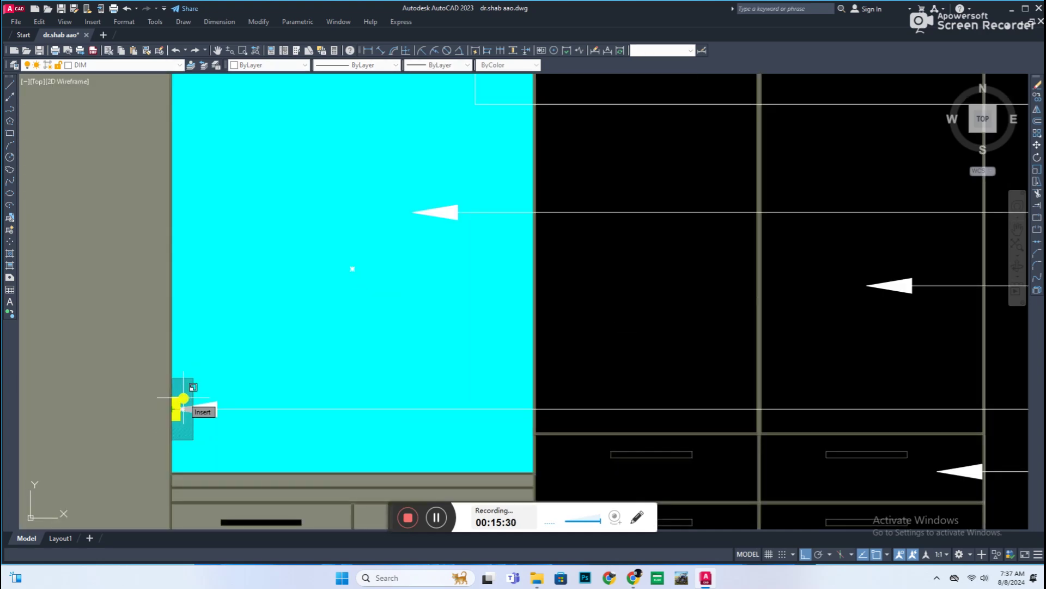
{"action": "left_click", "coordinate": [183, 398]}
{"action": "scroll", "coordinate": [227, 405], "scroll_direction": "down", "scroll_amount": 4}
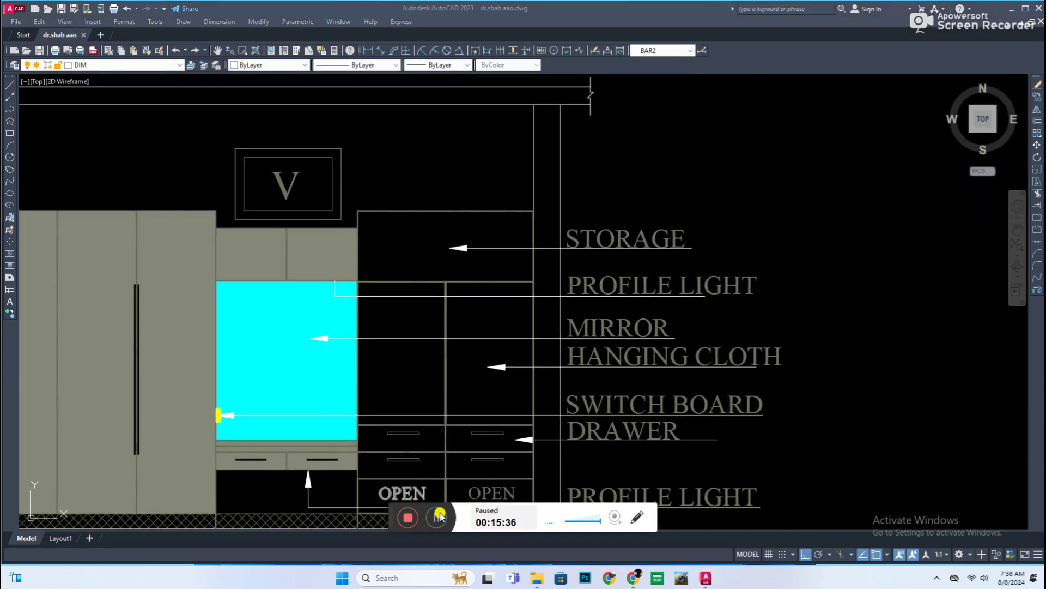
Hatch the thin strip along the top edge of the mirror.
{"action": "scroll", "coordinate": [217, 413], "scroll_direction": "down", "scroll_amount": 2}
{"action": "scroll", "coordinate": [371, 337], "scroll_direction": "up", "scroll_amount": 2}
{"action": "scroll", "coordinate": [358, 307], "scroll_direction": "up", "scroll_amount": 4}
{"action": "scroll", "coordinate": [625, 273], "scroll_direction": "up", "scroll_amount": 2}
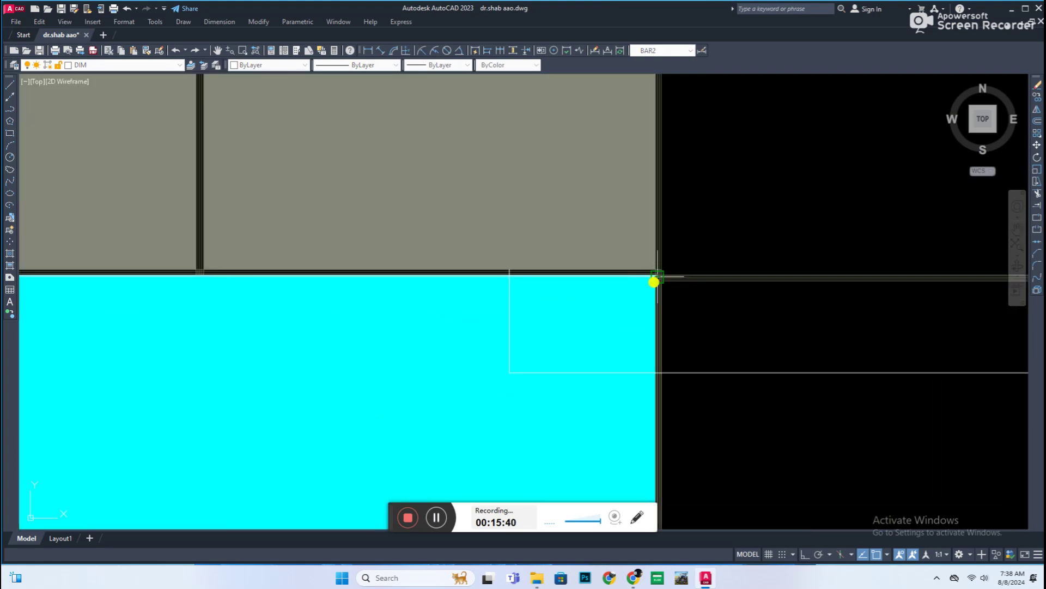
{"action": "scroll", "coordinate": [654, 276], "scroll_direction": "up", "scroll_amount": 1}
{"action": "scroll", "coordinate": [628, 277], "scroll_direction": "down", "scroll_amount": 3}
{"action": "scroll", "coordinate": [605, 327], "scroll_direction": "up", "scroll_amount": 5}
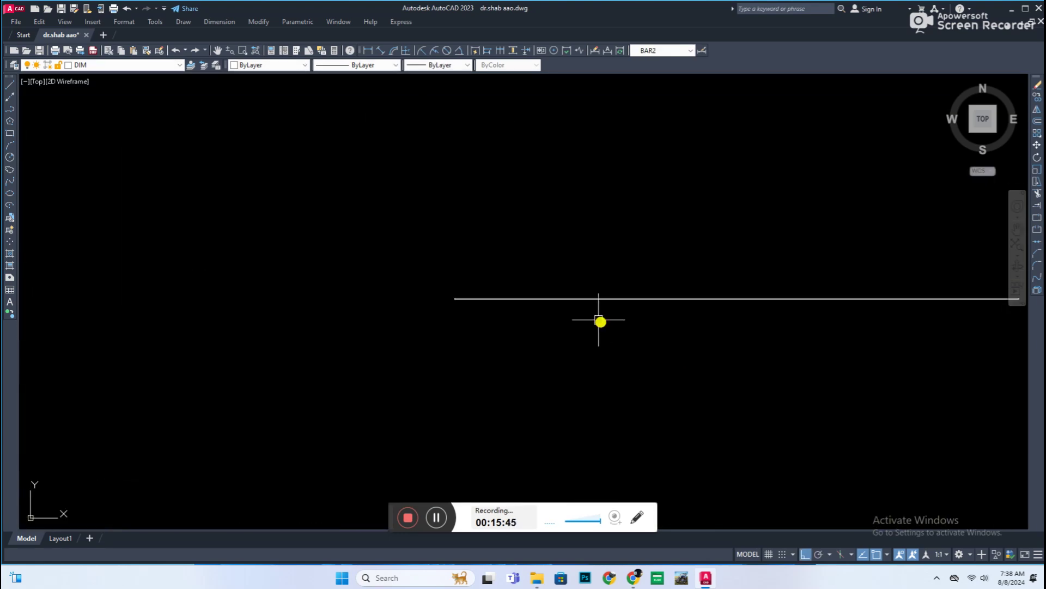
{"action": "scroll", "coordinate": [427, 324], "scroll_direction": "down", "scroll_amount": 1}
{"action": "left_click", "coordinate": [375, 322]}
{"action": "left_click", "coordinate": [590, 292]}
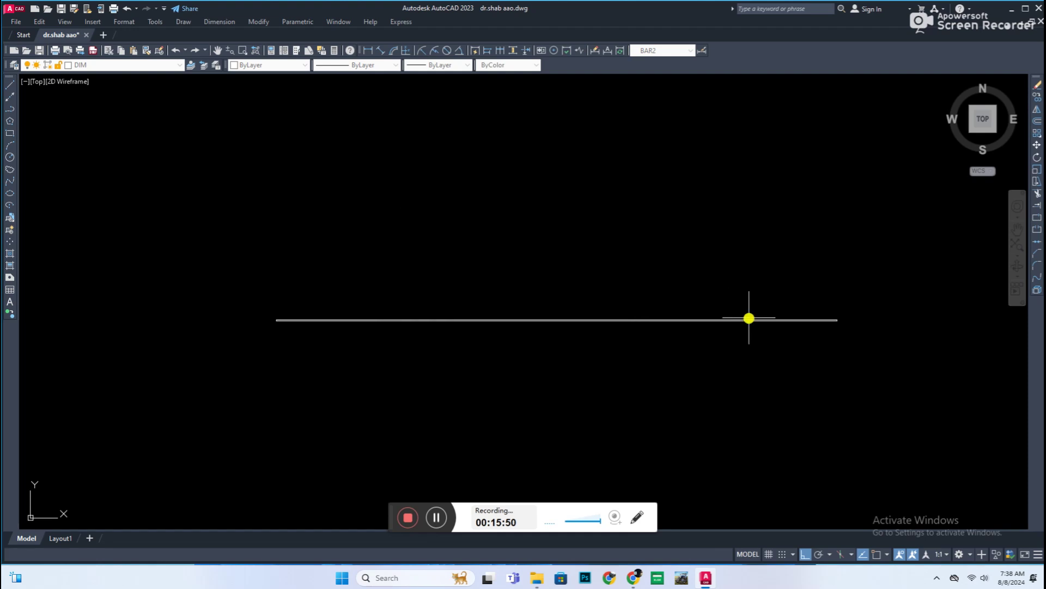
{"action": "left_click", "coordinate": [752, 320]}
{"action": "left_click", "coordinate": [604, 297]}
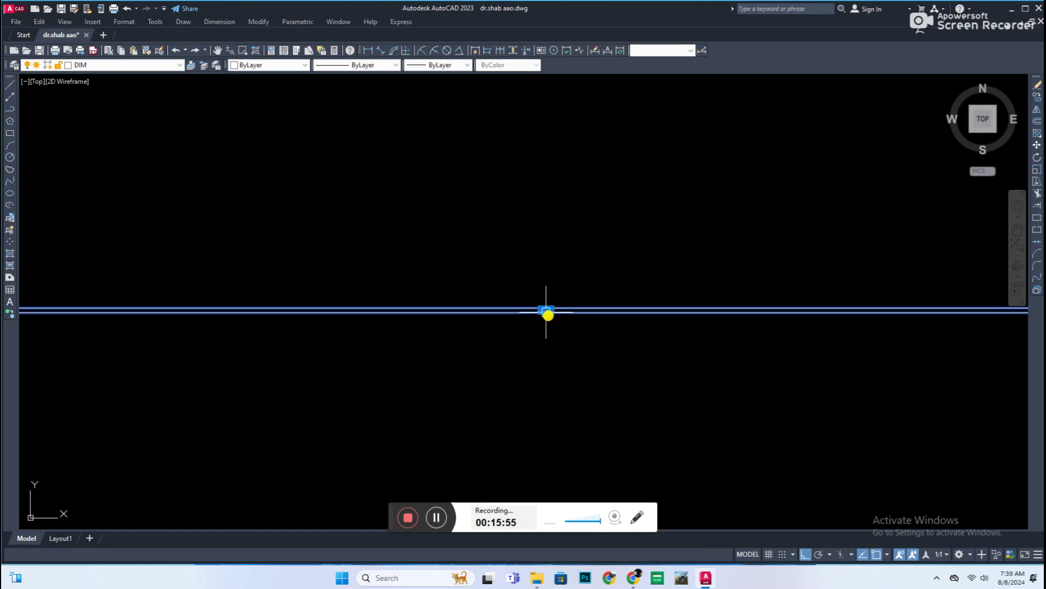
{"action": "key", "text": "Return"}
{"action": "key", "text": "Return"}
{"action": "left_click", "coordinate": [763, 321]}
Set the strip hatch's colour to Yellow and its pattern to SOLID.
{"action": "left_click", "coordinate": [267, 65]}
{"action": "left_click", "coordinate": [248, 102]}
{"action": "double_click", "coordinate": [397, 342]}
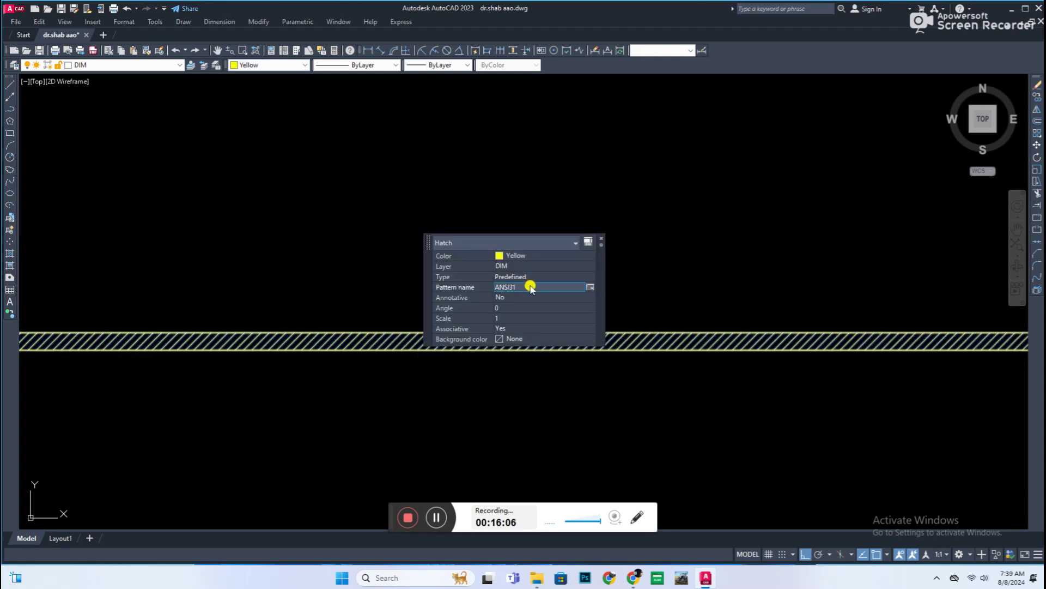
{"action": "left_click", "coordinate": [533, 284]}
{"action": "left_click", "coordinate": [463, 150]}
{"action": "double_click", "coordinate": [463, 150]}
{"action": "key", "text": "Escape"}
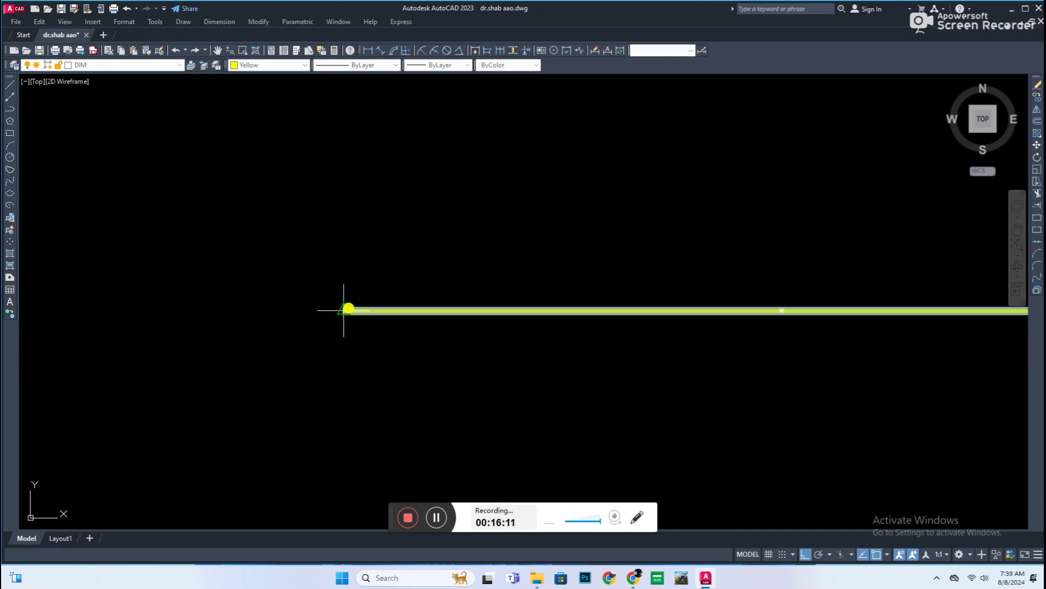
Select the polyline at the cabinet corner.
{"action": "scroll", "coordinate": [346, 306], "scroll_direction": "up", "scroll_amount": 5}
{"action": "scroll", "coordinate": [317, 336], "scroll_direction": "up", "scroll_amount": 3}
{"action": "scroll", "coordinate": [317, 336], "scroll_direction": "down", "scroll_amount": 3}
{"action": "scroll", "coordinate": [390, 294], "scroll_direction": "up", "scroll_amount": 8}
{"action": "left_click", "coordinate": [416, 286]}
{"action": "scroll", "coordinate": [416, 279], "scroll_direction": "down", "scroll_amount": 6}
{"action": "scroll", "coordinate": [374, 367], "scroll_direction": "up", "scroll_amount": 2}
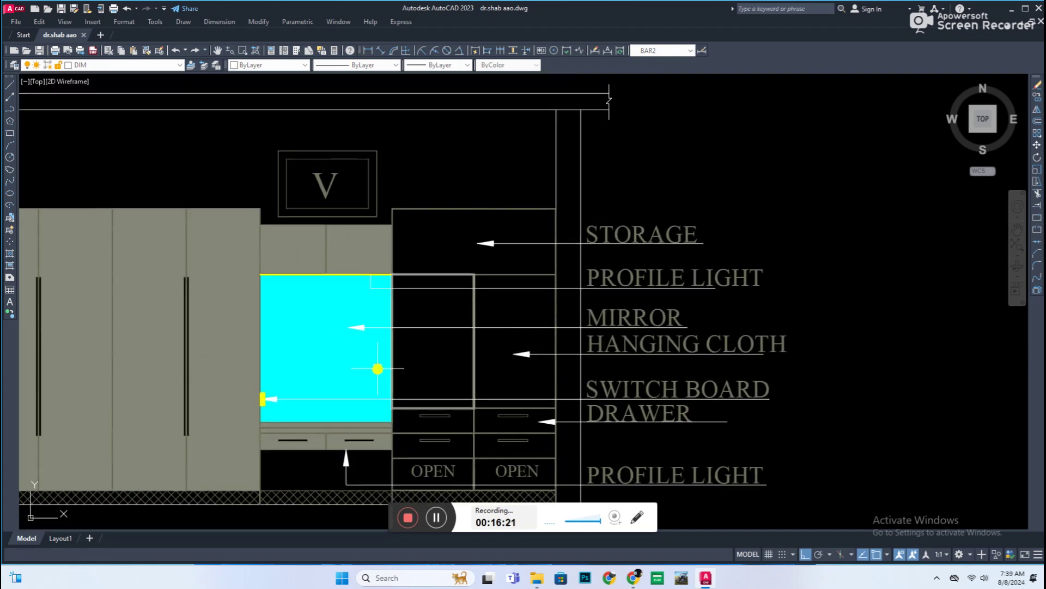
{"action": "scroll", "coordinate": [386, 369], "scroll_direction": "up", "scroll_amount": 1}
{"action": "scroll", "coordinate": [526, 376], "scroll_direction": "down", "scroll_amount": 2}
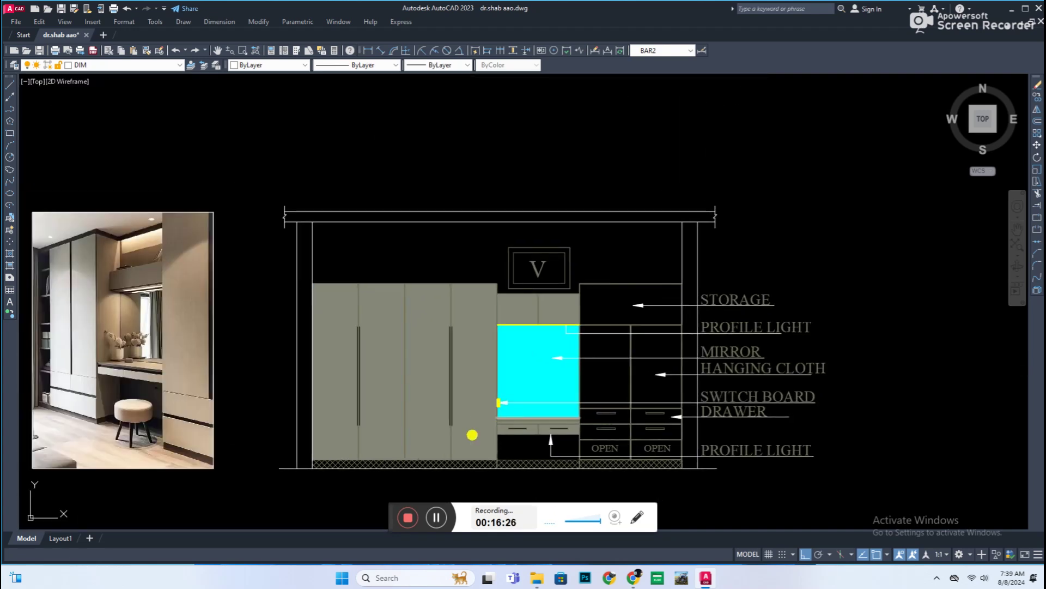
{"action": "scroll", "coordinate": [509, 315], "scroll_direction": "up", "scroll_amount": 4}
{"action": "scroll", "coordinate": [514, 292], "scroll_direction": "up", "scroll_amount": 2}
{"action": "scroll", "coordinate": [672, 304], "scroll_direction": "down", "scroll_amount": 2}
{"action": "middle_click_drag", "start_coordinate": [672, 305], "coordinate": [560, 306]}
{"action": "scroll", "coordinate": [449, 283], "scroll_direction": "down", "scroll_amount": 4}
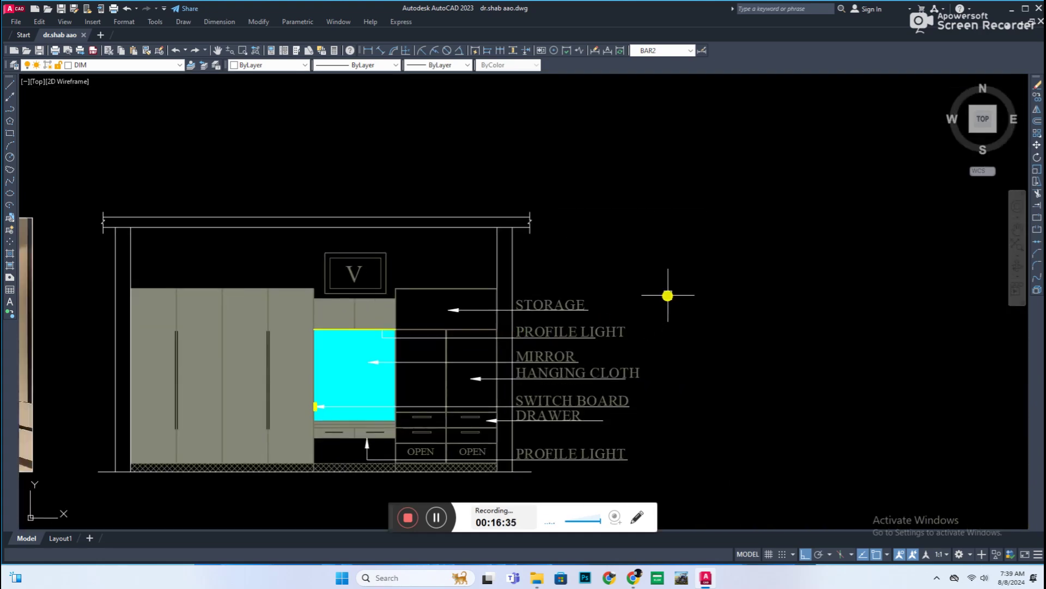
{"action": "scroll", "coordinate": [697, 319], "scroll_direction": "up", "scroll_amount": 4}
{"action": "scroll", "coordinate": [751, 311], "scroll_direction": "up", "scroll_amount": 2}
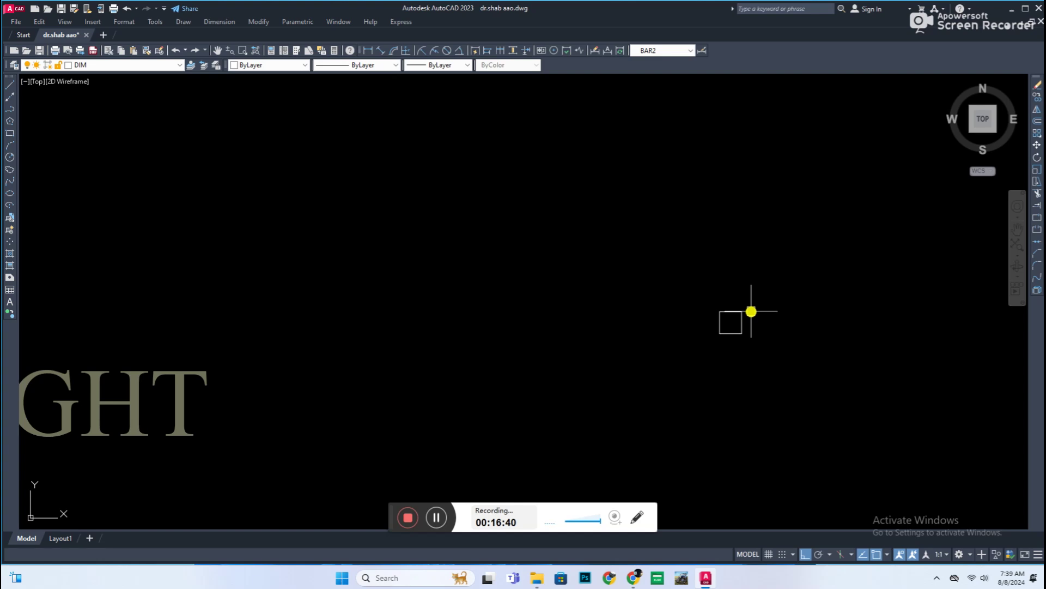
{"action": "scroll", "coordinate": [754, 344], "scroll_direction": "up", "scroll_amount": 2}
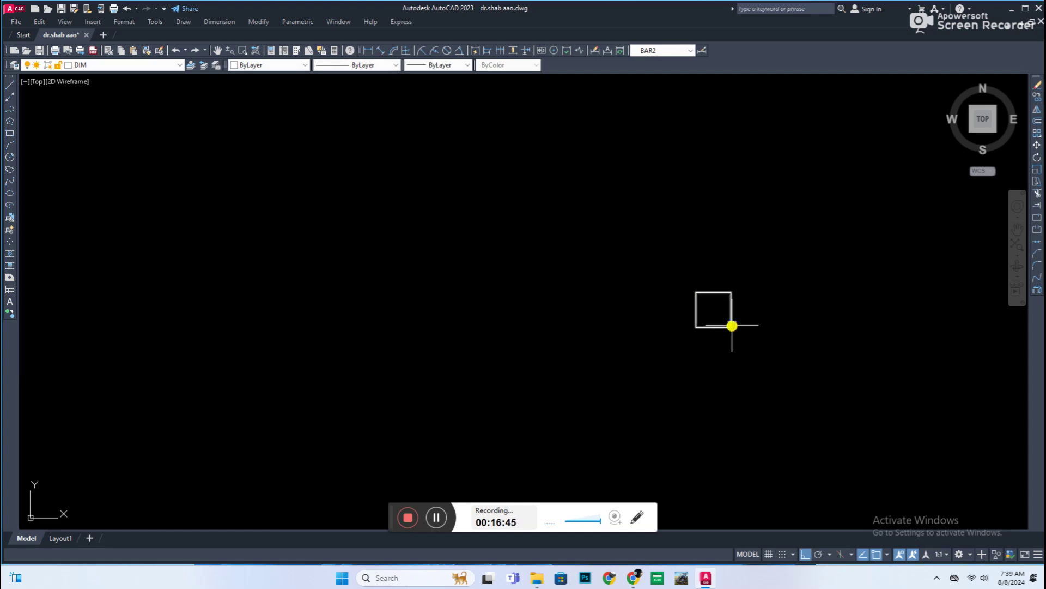
Set both nested squares of the switch-board symbol to Yellow.
{"action": "left_click_drag", "start_coordinate": [797, 219], "coordinate": [665, 355]}
{"action": "left_click", "coordinate": [267, 65]}
{"action": "left_click", "coordinate": [245, 88]}
{"action": "key", "text": "Escape"}
{"action": "left_click_drag", "start_coordinate": [787, 278], "coordinate": [633, 394]}
{"action": "key", "text": "Escape"}
{"action": "scroll", "coordinate": [730, 332], "scroll_direction": "down", "scroll_amount": 3}
{"action": "scroll", "coordinate": [694, 362], "scroll_direction": "up", "scroll_amount": 6}
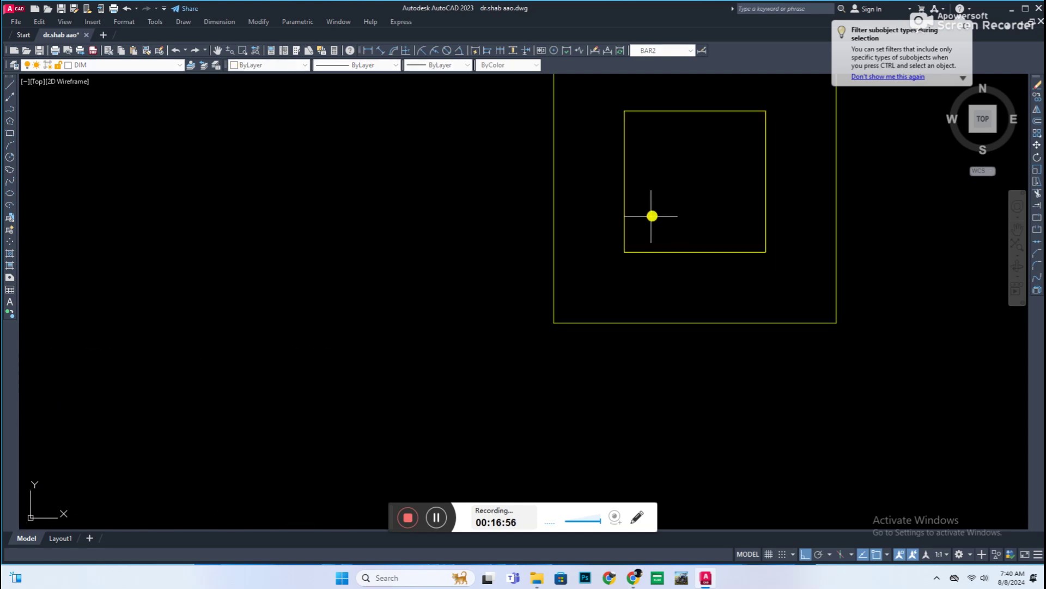
Copy the two small circles to sit above the originals inside the square.
{"action": "left_click", "coordinate": [677, 223]}
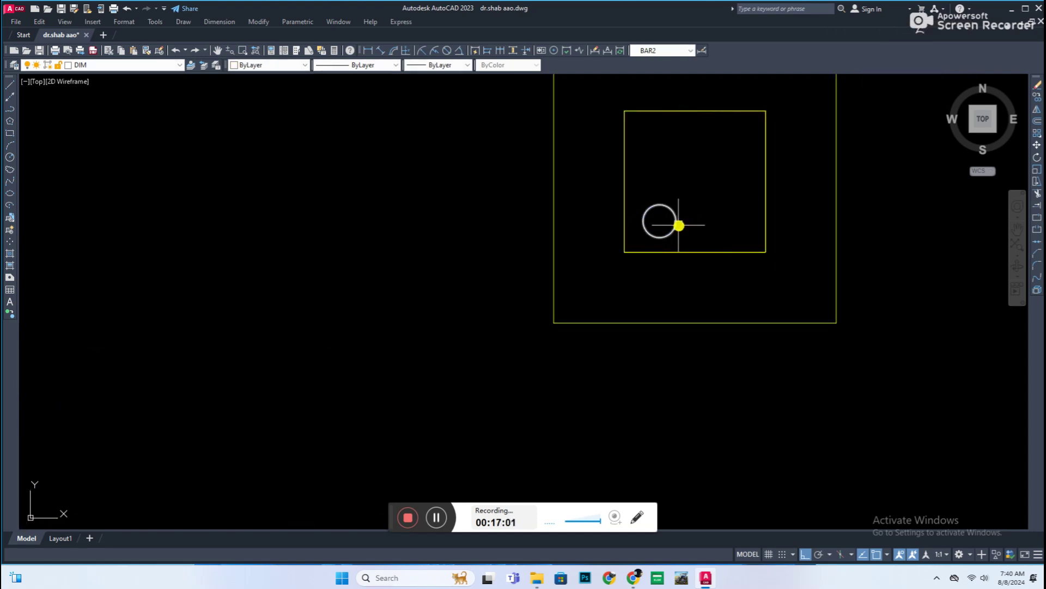
{"action": "left_click", "coordinate": [659, 180]}
{"action": "key", "text": "Escape"}
{"action": "scroll", "coordinate": [709, 178], "scroll_direction": "up", "scroll_amount": 3}
{"action": "left_click", "coordinate": [797, 180]}
{"action": "key", "text": "m"}
{"action": "key", "text": "Escape"}
{"action": "scroll", "coordinate": [801, 158], "scroll_direction": "down", "scroll_amount": 3}
{"action": "scroll", "coordinate": [724, 162], "scroll_direction": "up", "scroll_amount": 2}
Place a second top circle to the right of the first.
{"action": "key", "text": "m"}
{"action": "key", "text": "Return"}
{"action": "left_click", "coordinate": [742, 188]}
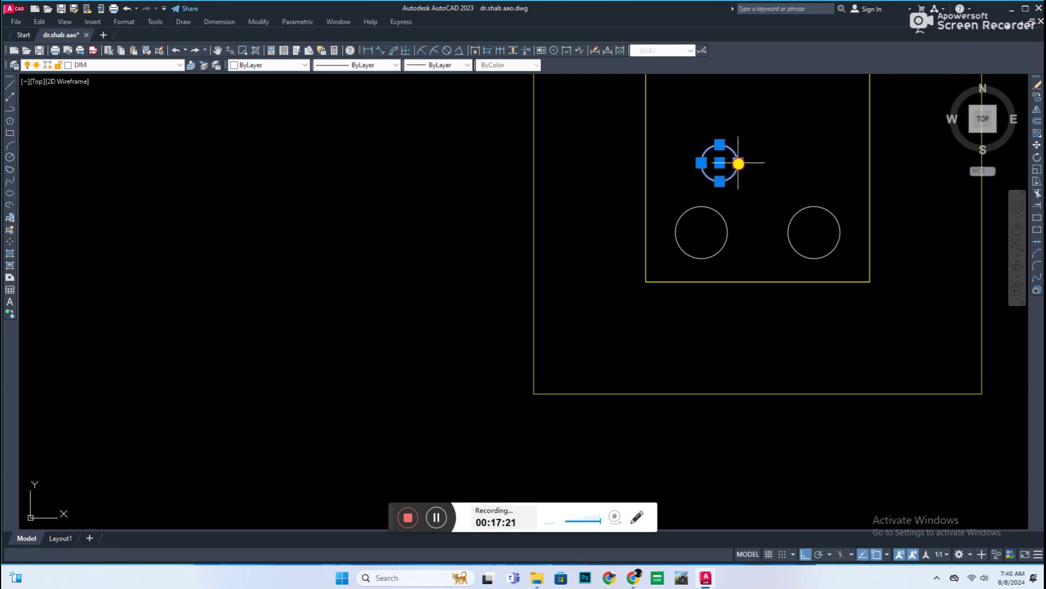
{"action": "scroll", "coordinate": [739, 251], "scroll_direction": "down", "scroll_amount": 2}
{"action": "left_click", "coordinate": [756, 267]}
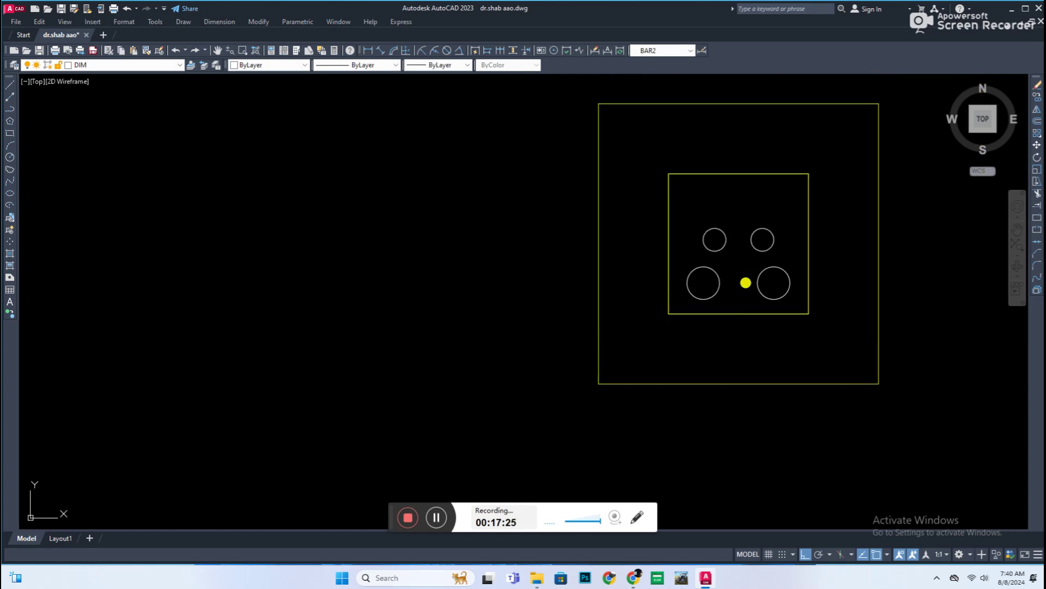
Draw a vertical divider line from the top edge midpoint down to the inner square's bottom.
{"action": "left_click", "coordinate": [739, 174]}
{"action": "left_click", "coordinate": [739, 313]}
{"action": "scroll", "coordinate": [763, 305], "scroll_direction": "down", "scroll_amount": 3}
Select every part of the switch-board symbol and define it as a block with B.
{"action": "left_click", "coordinate": [751, 317]}
{"action": "key", "text": "Escape"}
{"action": "scroll", "coordinate": [815, 370], "scroll_direction": "down", "scroll_amount": 2}
{"action": "left_click_drag", "start_coordinate": [841, 413], "coordinate": [661, 425]}
{"action": "type", "text": "b"}
{"action": "key", "text": "Return"}
{"action": "key", "text": "Return"}
{"action": "scroll", "coordinate": [779, 332], "scroll_direction": "up", "scroll_amount": 3}
{"action": "scroll", "coordinate": [589, 304], "scroll_direction": "up", "scroll_amount": 3}
{"action": "scroll", "coordinate": [589, 306], "scroll_direction": "up", "scroll_amount": 3}
{"action": "scroll", "coordinate": [599, 335], "scroll_direction": "down", "scroll_amount": 3}
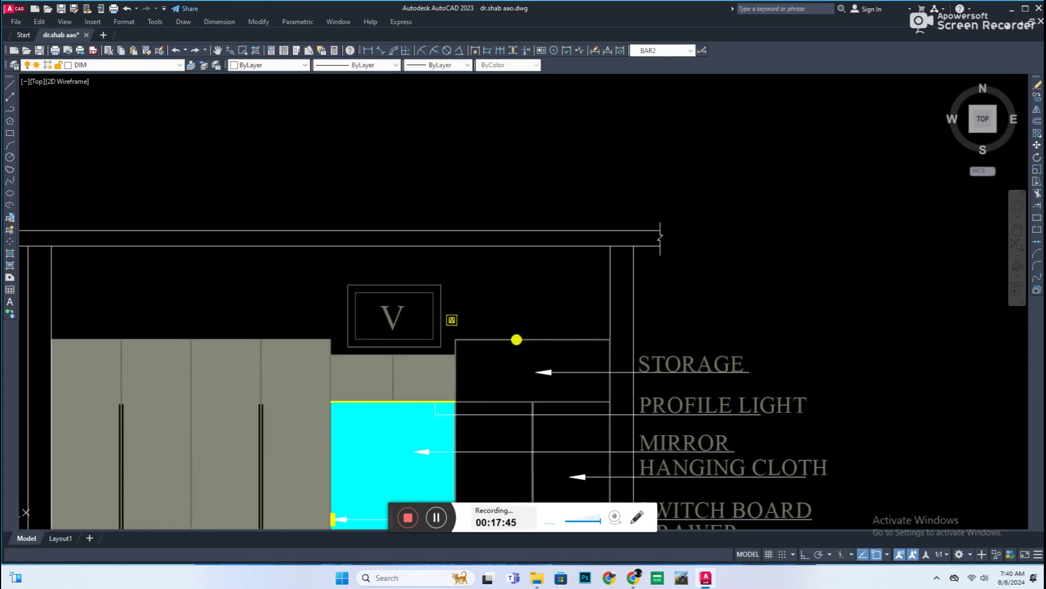
{"action": "scroll", "coordinate": [623, 264], "scroll_direction": "down", "scroll_amount": 2}
{"action": "scroll", "coordinate": [255, 292], "scroll_direction": "up", "scroll_amount": 1}
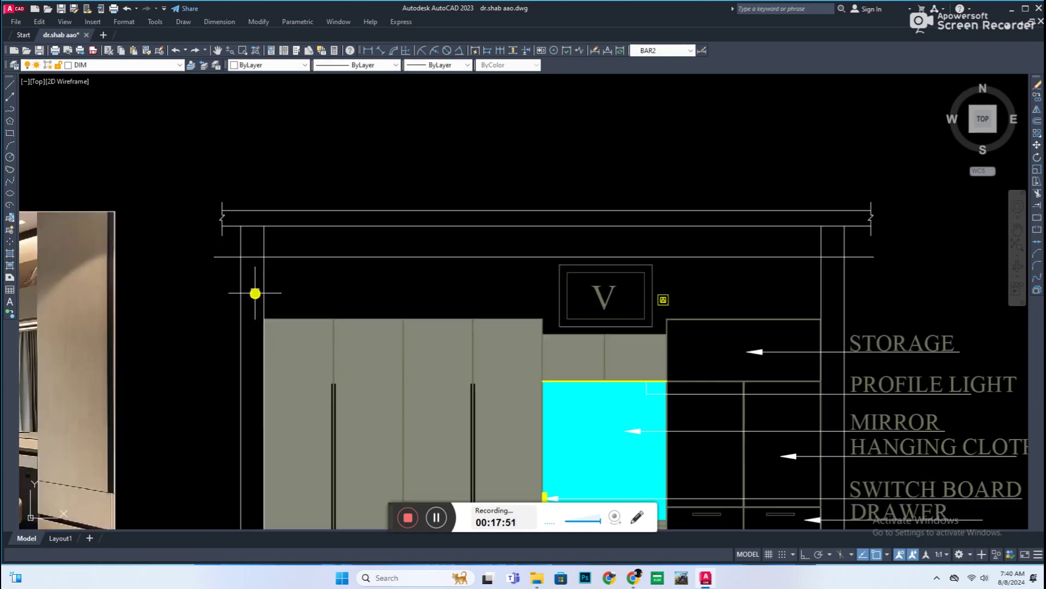
Change the top ceiling line's colour to Yellow.
{"action": "scroll", "coordinate": [894, 262], "scroll_direction": "up", "scroll_amount": 5}
{"action": "scroll", "coordinate": [798, 276], "scroll_direction": "down", "scroll_amount": 4}
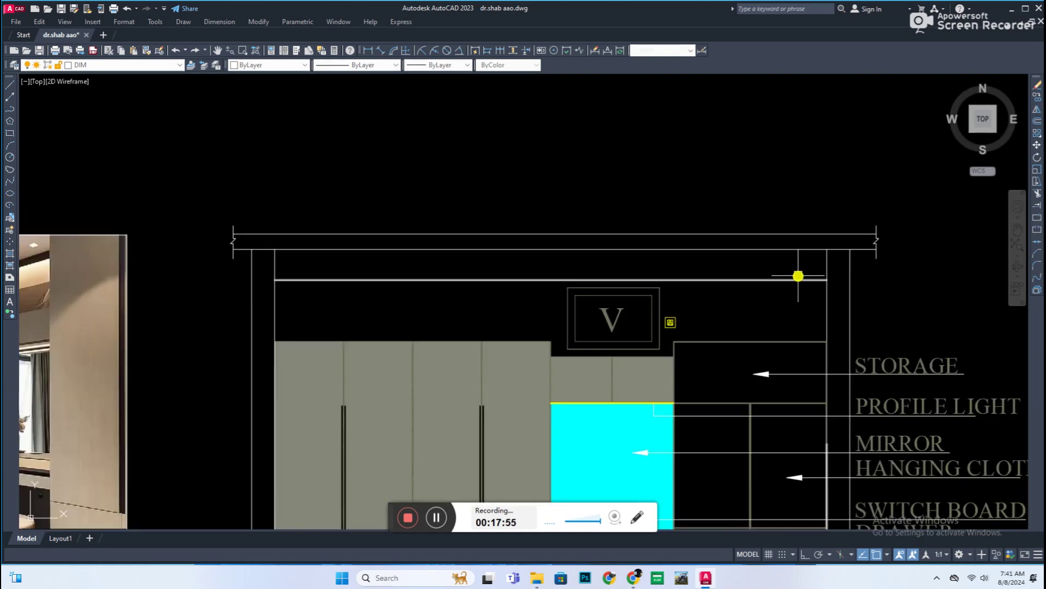
{"action": "left_click", "coordinate": [763, 280]}
{"action": "left_click", "coordinate": [267, 65]}
{"action": "left_click", "coordinate": [250, 97]}
{"action": "key", "text": "Escape"}
{"action": "scroll", "coordinate": [404, 225], "scroll_direction": "down", "scroll_amount": 4}
{"action": "scroll", "coordinate": [404, 225], "scroll_direction": "up", "scroll_amount": 2}
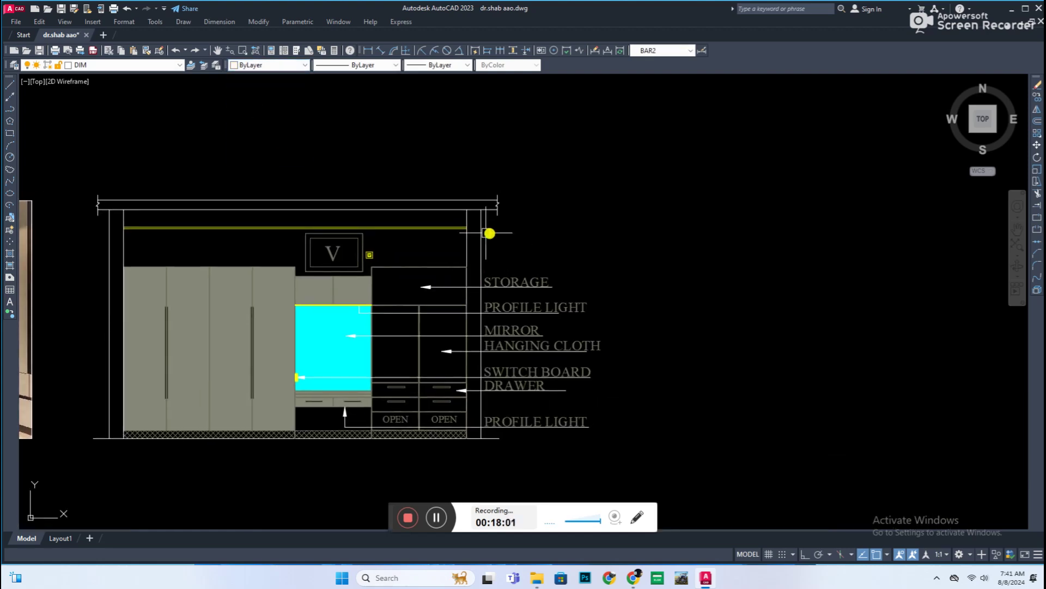
{"action": "scroll", "coordinate": [436, 250], "scroll_direction": "up", "scroll_amount": 2}
{"action": "scroll", "coordinate": [431, 267], "scroll_direction": "up", "scroll_amount": 4}
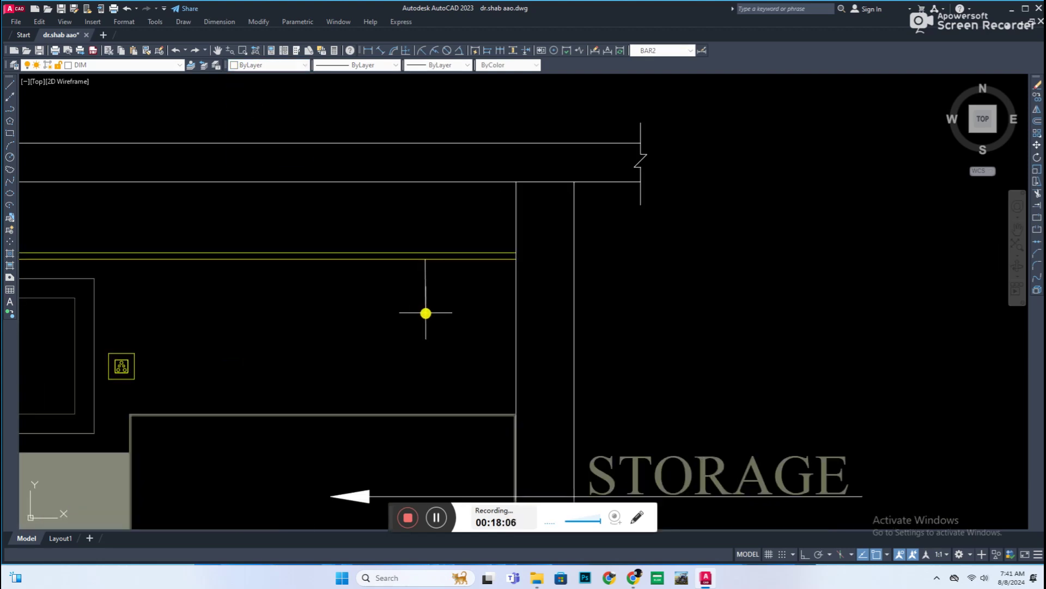
{"action": "scroll", "coordinate": [818, 338], "scroll_direction": "down", "scroll_amount": 3}
{"action": "scroll", "coordinate": [718, 381], "scroll_direction": "up", "scroll_amount": 2}
Copy the STORAGE note upward and edit it to read CEILING.
{"action": "left_click", "coordinate": [724, 304]}
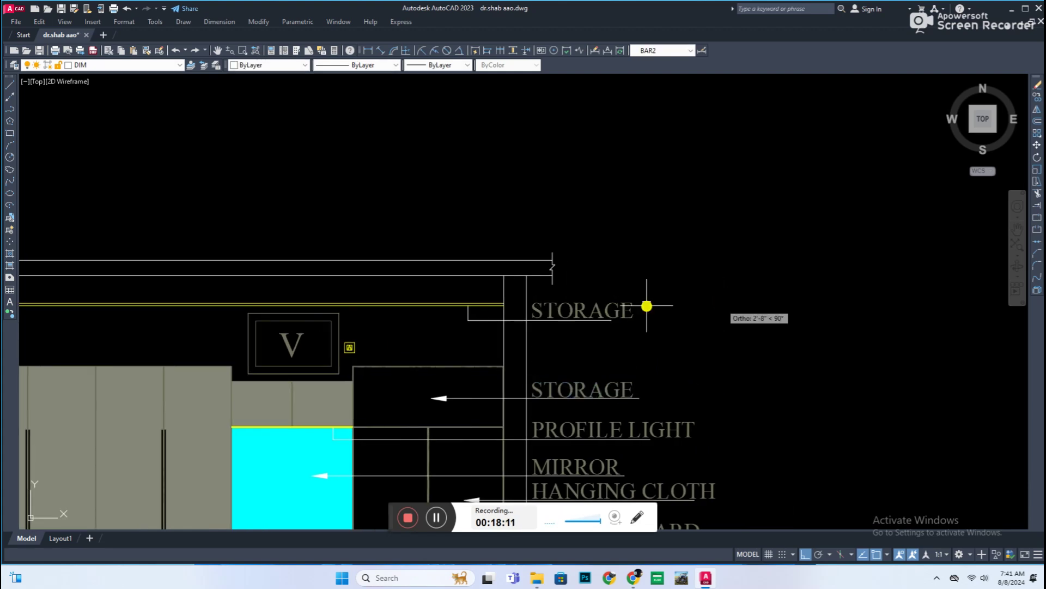
{"action": "double_click", "coordinate": [609, 308]}
{"action": "left_click", "coordinate": [519, 378]}
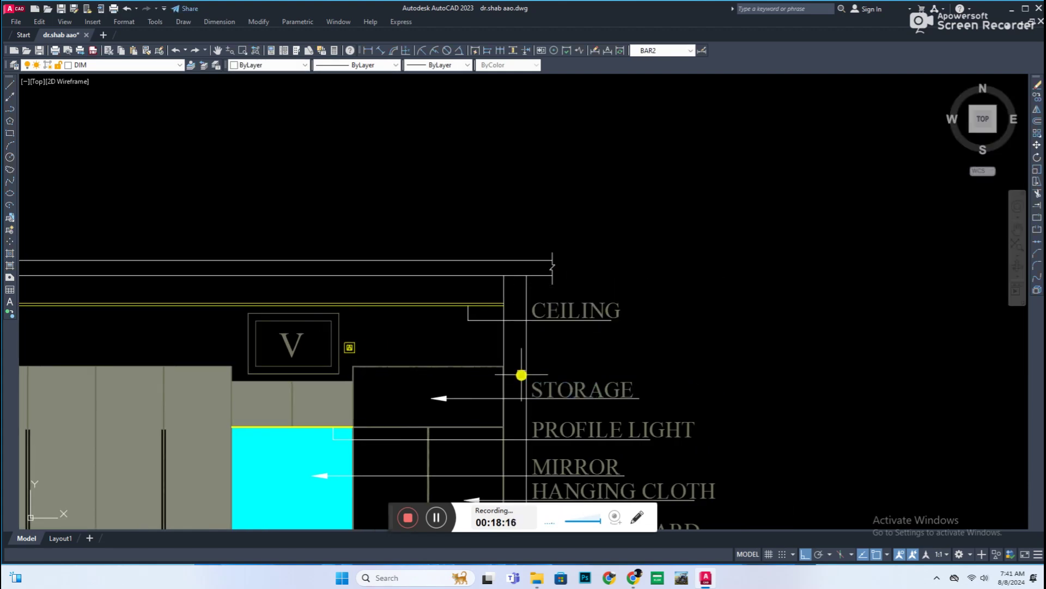
{"action": "scroll", "coordinate": [415, 355], "scroll_direction": "up", "scroll_amount": 3}
Copy the CEILING note below and edit it into an all-caps SWITCH BOARD note.
{"action": "left_click", "coordinate": [832, 358]}
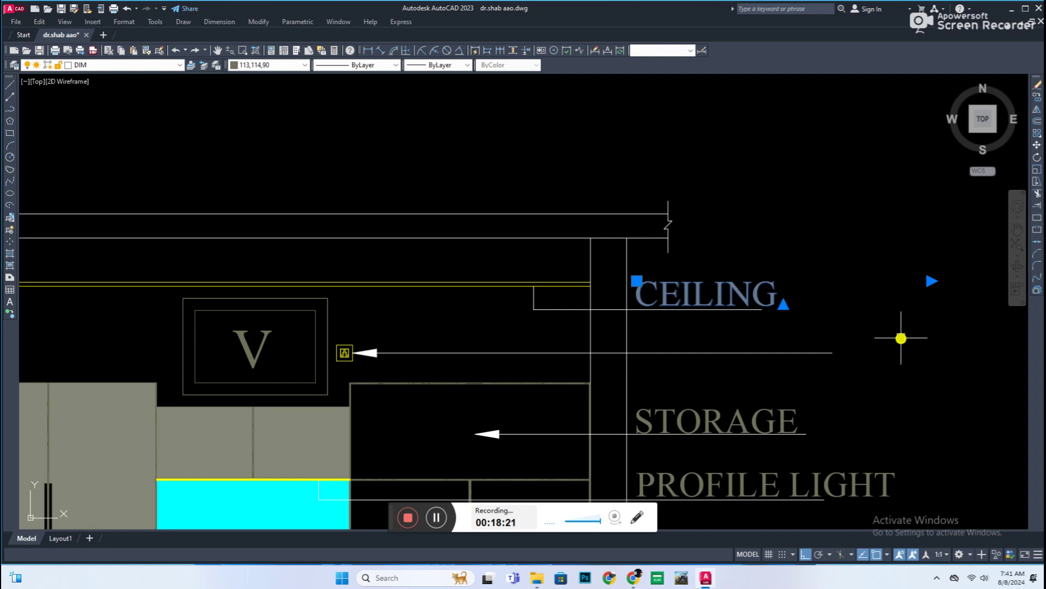
{"action": "double_click", "coordinate": [747, 345]}
{"action": "type", "text": "switch board"}
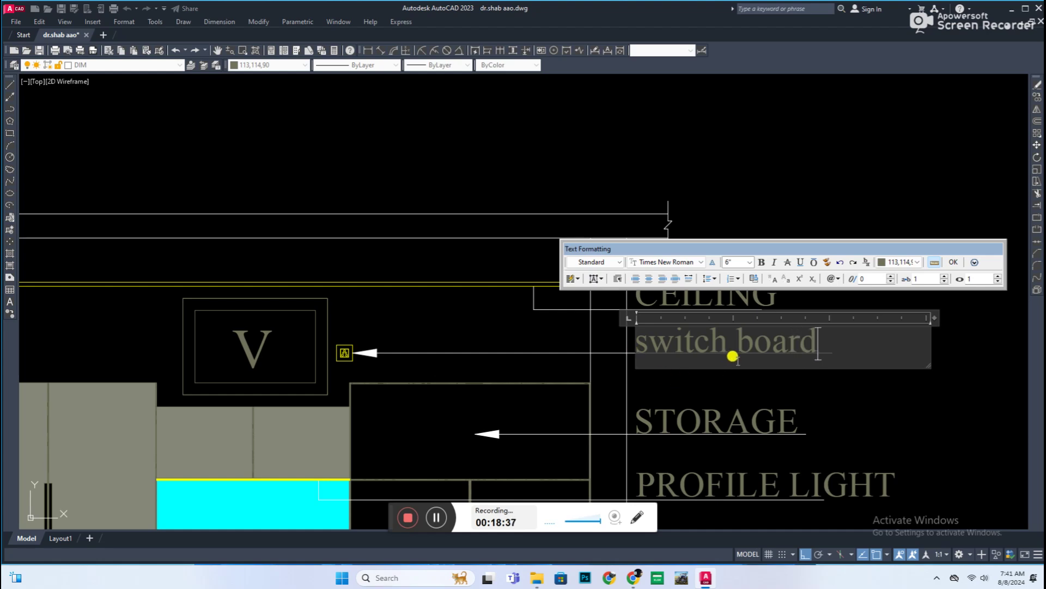
{"action": "key", "text": "ctrl+a"}
{"action": "key", "text": "ctrl+shift+u"}
{"action": "left_click", "coordinate": [678, 374]}
{"action": "scroll", "coordinate": [899, 379], "scroll_direction": "up", "scroll_amount": 2}
{"action": "scroll", "coordinate": [661, 293], "scroll_direction": "down", "scroll_amount": 5}
{"action": "left_click", "coordinate": [297, 404]}
{"action": "key", "text": "Escape"}
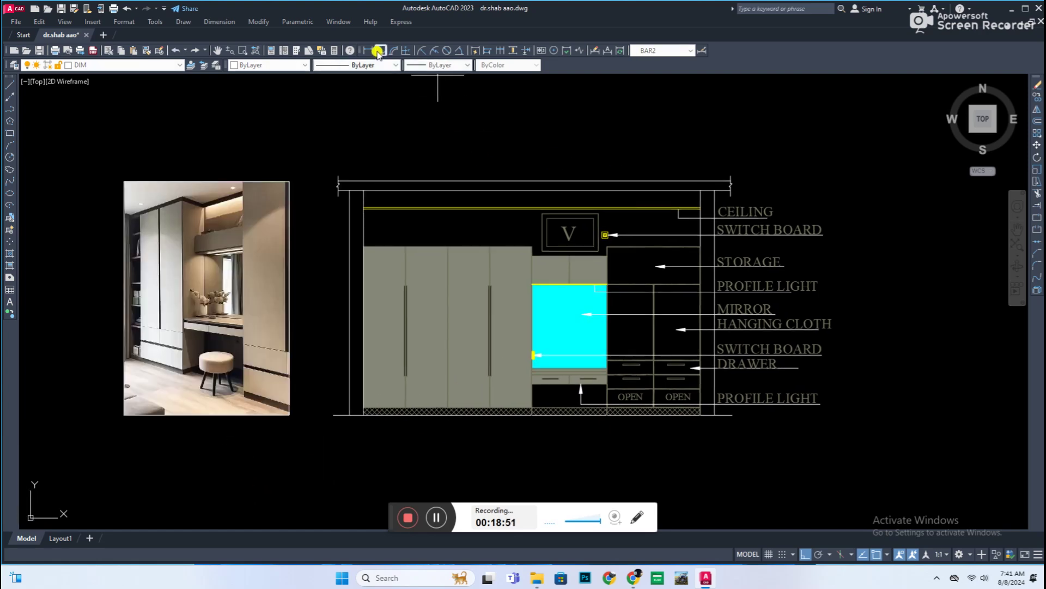
Create a BAR2 dimension style override with Text color set to Red.
{"action": "scroll", "coordinate": [794, 472], "scroll_direction": "up", "scroll_amount": 5}
{"action": "scroll", "coordinate": [626, 456], "scroll_direction": "up", "scroll_amount": 4}
{"action": "scroll", "coordinate": [630, 423], "scroll_direction": "up", "scroll_amount": 2}
{"action": "scroll", "coordinate": [631, 425], "scroll_direction": "down", "scroll_amount": 6}
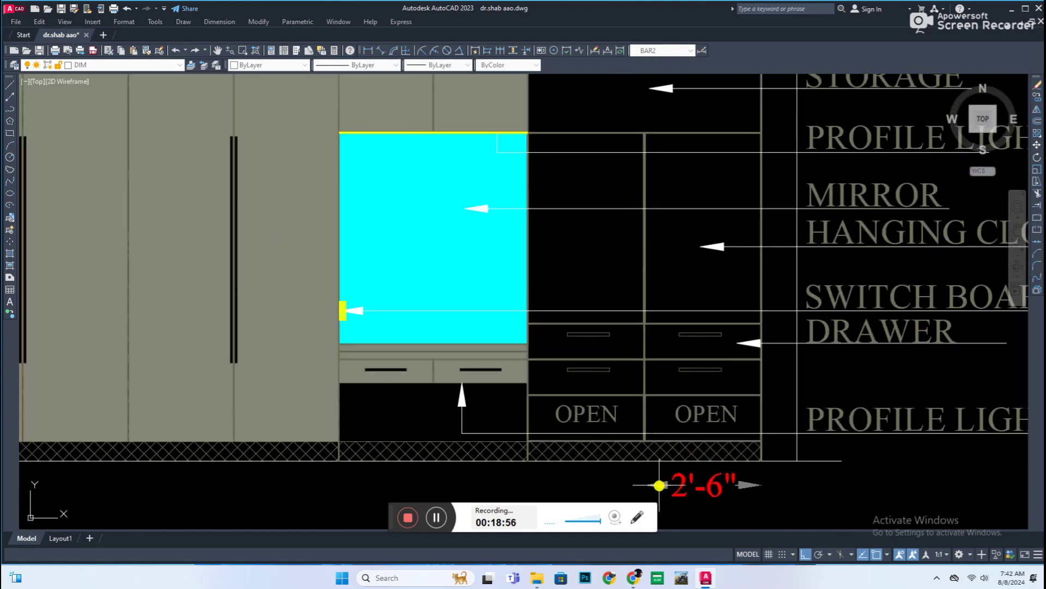
{"action": "type", "text": "d"}
{"action": "key", "text": "Return"}
{"action": "left_click", "coordinate": [642, 262]}
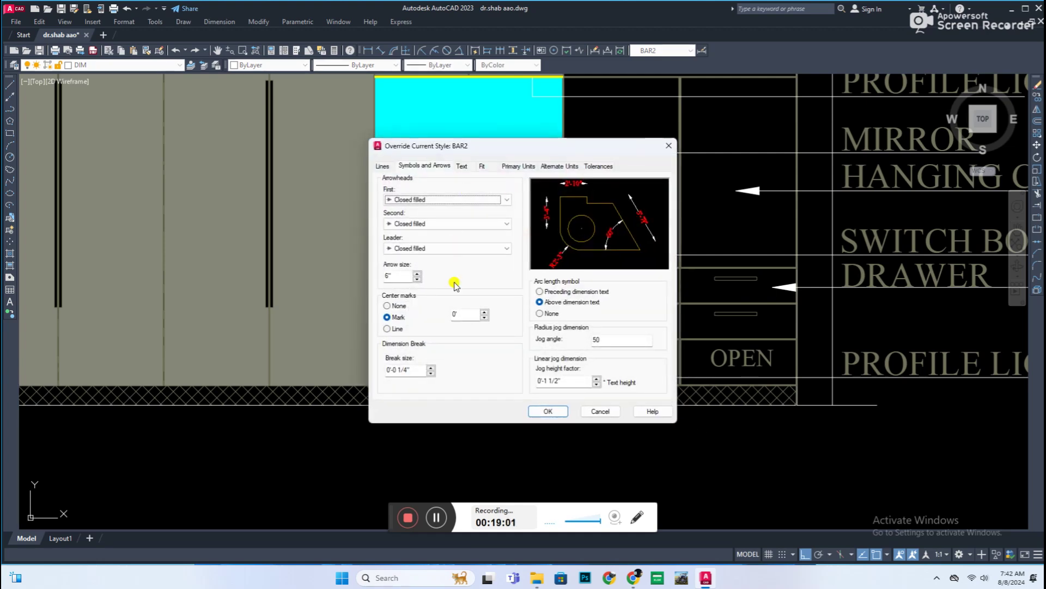
{"action": "left_click", "coordinate": [462, 166]}
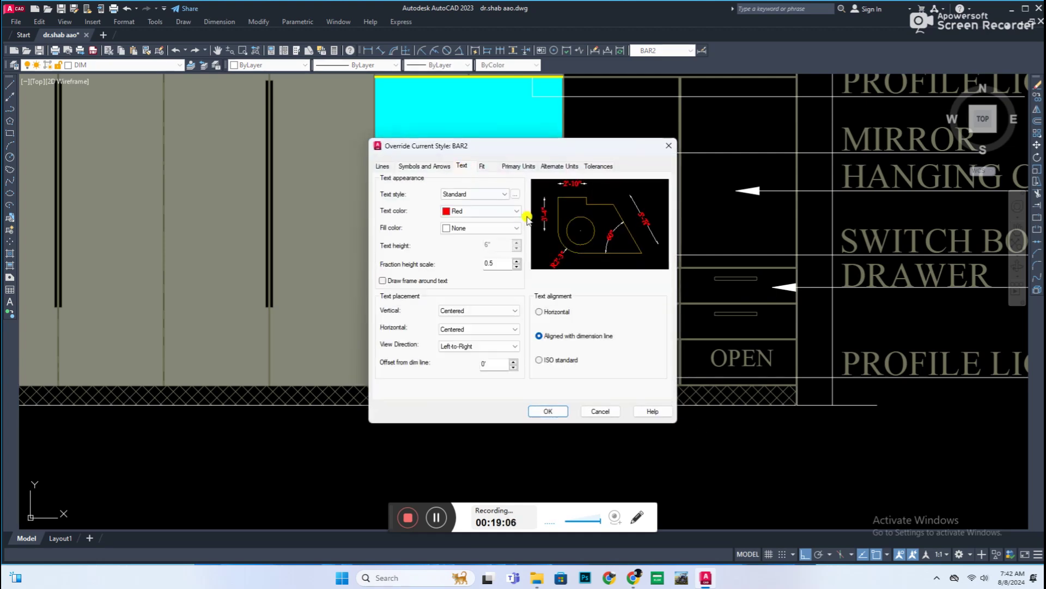
{"action": "left_click", "coordinate": [513, 193]}
{"action": "left_click", "coordinate": [606, 382]}
{"action": "key", "text": "Escape"}
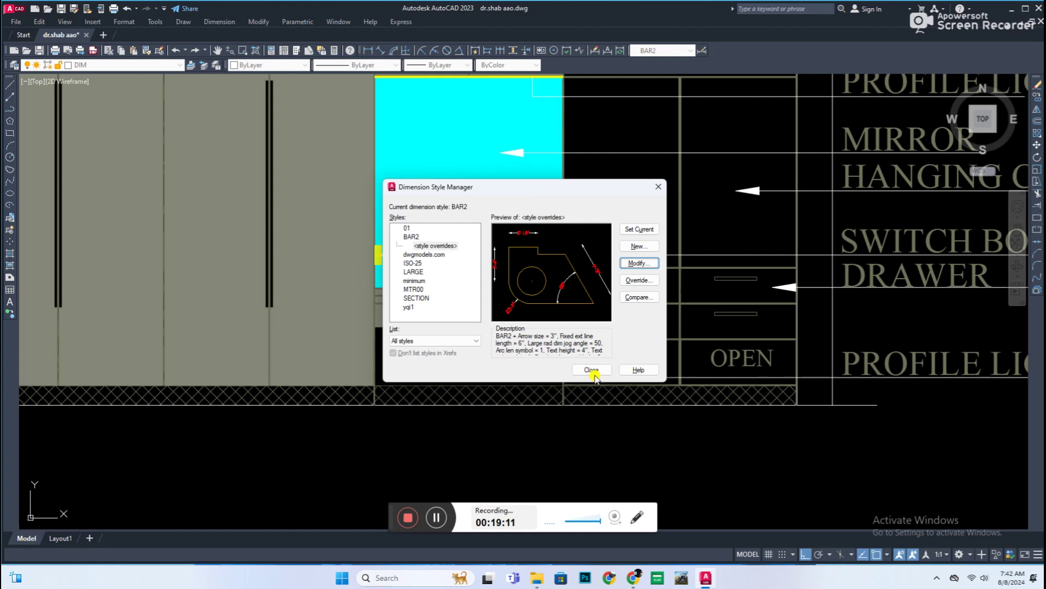
{"action": "scroll", "coordinate": [612, 428], "scroll_direction": "down", "scroll_amount": 3}
{"action": "scroll", "coordinate": [613, 427], "scroll_direction": "up", "scroll_amount": 1}
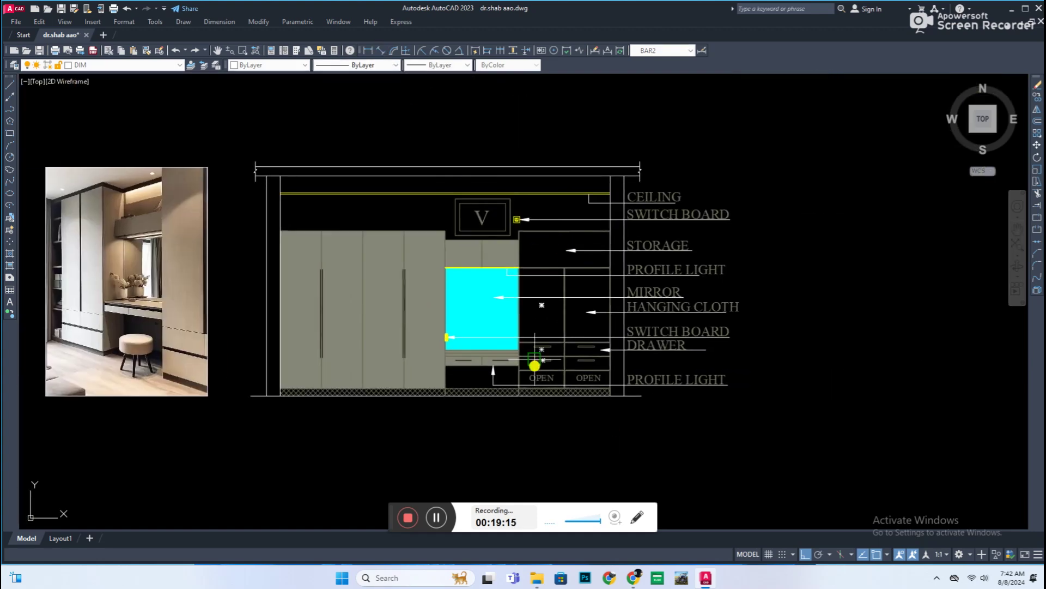
Continue the red bottom dimension chain to the mirror unit, marking its 4' width.
{"action": "scroll", "coordinate": [643, 369], "scroll_direction": "up", "scroll_amount": 3}
{"action": "scroll", "coordinate": [491, 360], "scroll_direction": "up", "scroll_amount": 3}
{"action": "scroll", "coordinate": [320, 358], "scroll_direction": "up", "scroll_amount": 3}
{"action": "scroll", "coordinate": [354, 415], "scroll_direction": "down", "scroll_amount": 4}
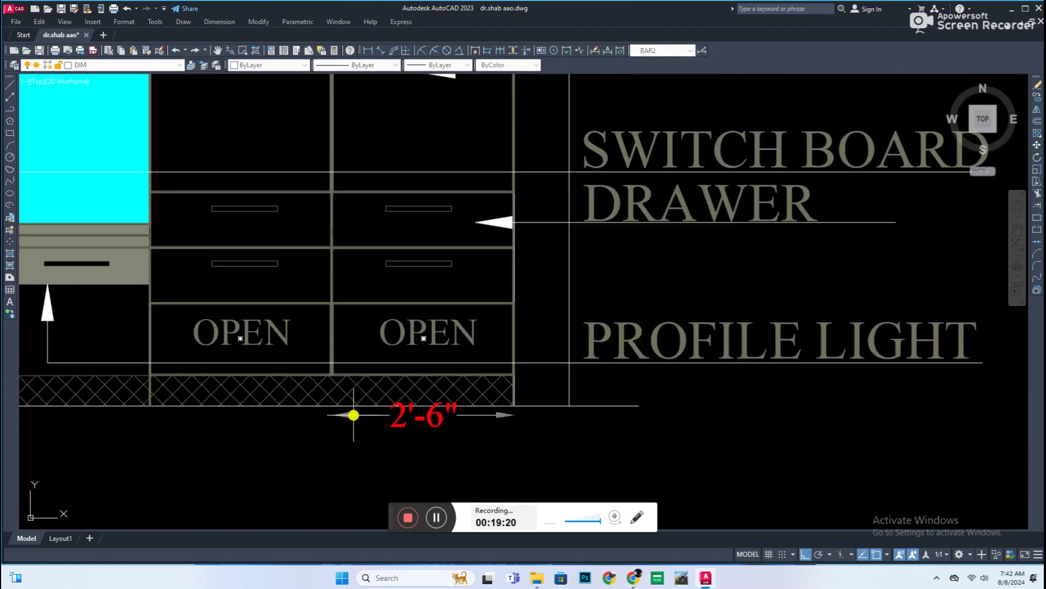
{"action": "scroll", "coordinate": [346, 432], "scroll_direction": "up", "scroll_amount": 5}
{"action": "left_click", "coordinate": [152, 392]}
{"action": "scroll", "coordinate": [152, 393], "scroll_direction": "down", "scroll_amount": 6}
{"action": "left_click", "coordinate": [269, 428]}
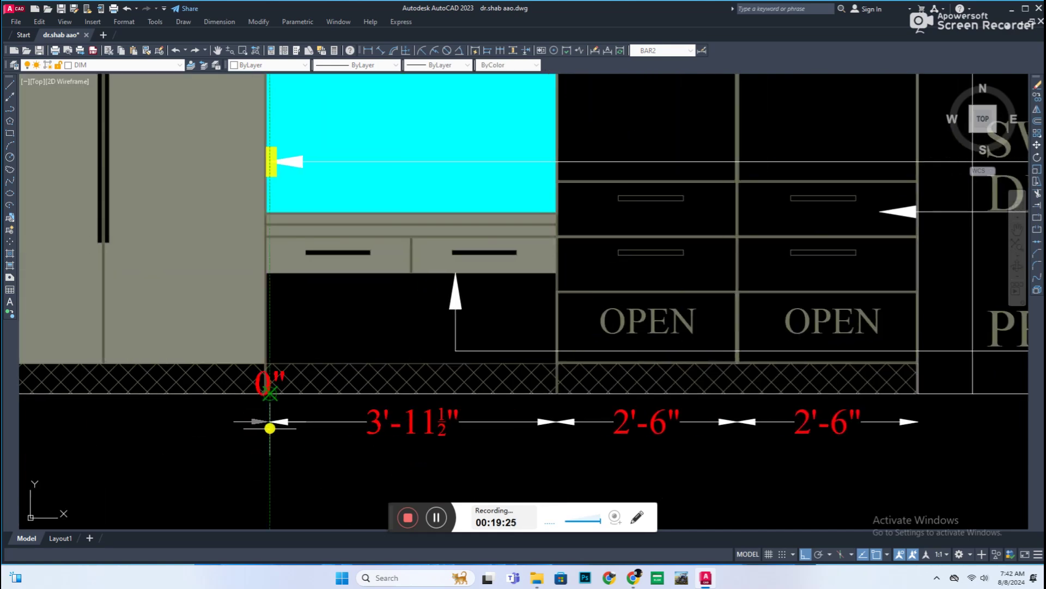
{"action": "scroll", "coordinate": [270, 428], "scroll_direction": "up", "scroll_amount": 5}
{"action": "left_click", "coordinate": [246, 376]}
Extend the chain across the two 2'-3" wardrobe doors to the cabinet's left edge.
{"action": "scroll", "coordinate": [205, 420], "scroll_direction": "down", "scroll_amount": 5}
{"action": "scroll", "coordinate": [236, 381], "scroll_direction": "up", "scroll_amount": 2}
{"action": "left_click", "coordinate": [276, 368]}
{"action": "scroll", "coordinate": [158, 360], "scroll_direction": "up", "scroll_amount": 5}
{"action": "left_click", "coordinate": [158, 359]}
{"action": "scroll", "coordinate": [290, 411], "scroll_direction": "down", "scroll_amount": 5}
{"action": "scroll", "coordinate": [370, 406], "scroll_direction": "up", "scroll_amount": 5}
{"action": "left_click", "coordinate": [372, 405]}
Add the overall 18' width dimension below the wardrobe.
{"action": "scroll", "coordinate": [63, 371], "scroll_direction": "down", "scroll_amount": 2}
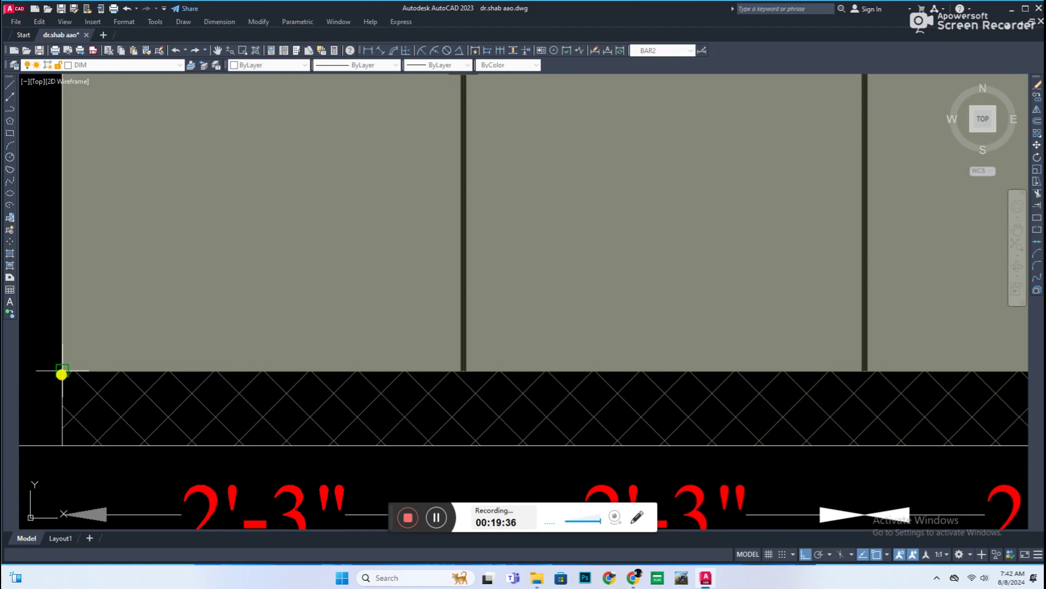
{"action": "scroll", "coordinate": [708, 374], "scroll_direction": "down", "scroll_amount": 5}
{"action": "scroll", "coordinate": [741, 378], "scroll_direction": "down", "scroll_amount": 2}
{"action": "scroll", "coordinate": [741, 378], "scroll_direction": "down", "scroll_amount": 1}
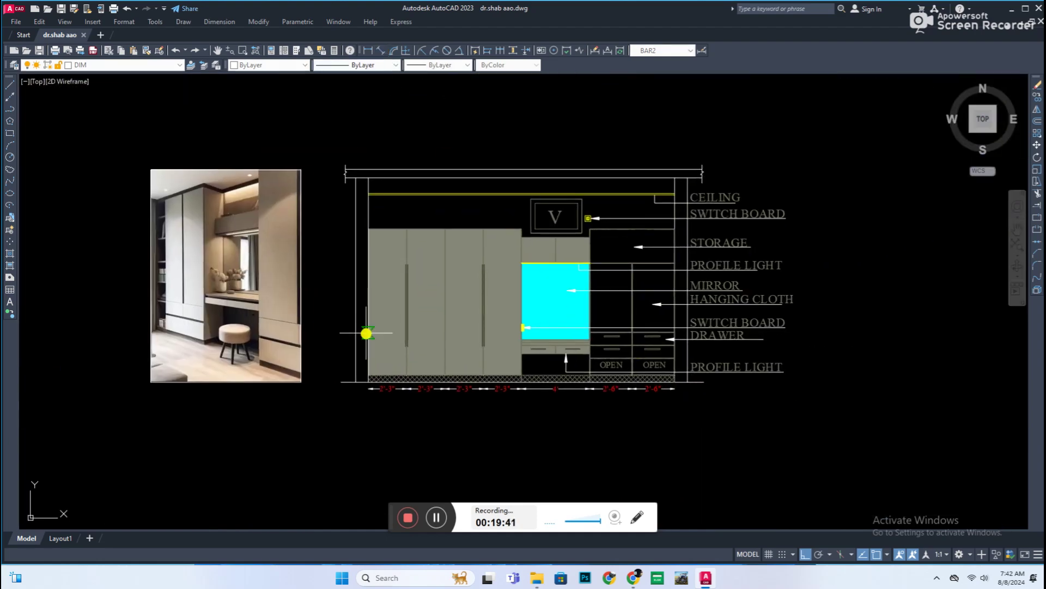
{"action": "left_click", "coordinate": [370, 299]}
{"action": "scroll", "coordinate": [370, 300], "scroll_direction": "up", "scroll_amount": 3}
{"action": "scroll", "coordinate": [701, 390], "scroll_direction": "down", "scroll_amount": 2}
{"action": "left_click", "coordinate": [701, 390]}
{"action": "left_click", "coordinate": [355, 414]}
Add the 8'-7" cabinet height dimension on the left side.
{"action": "scroll", "coordinate": [325, 162], "scroll_direction": "up", "scroll_amount": 5}
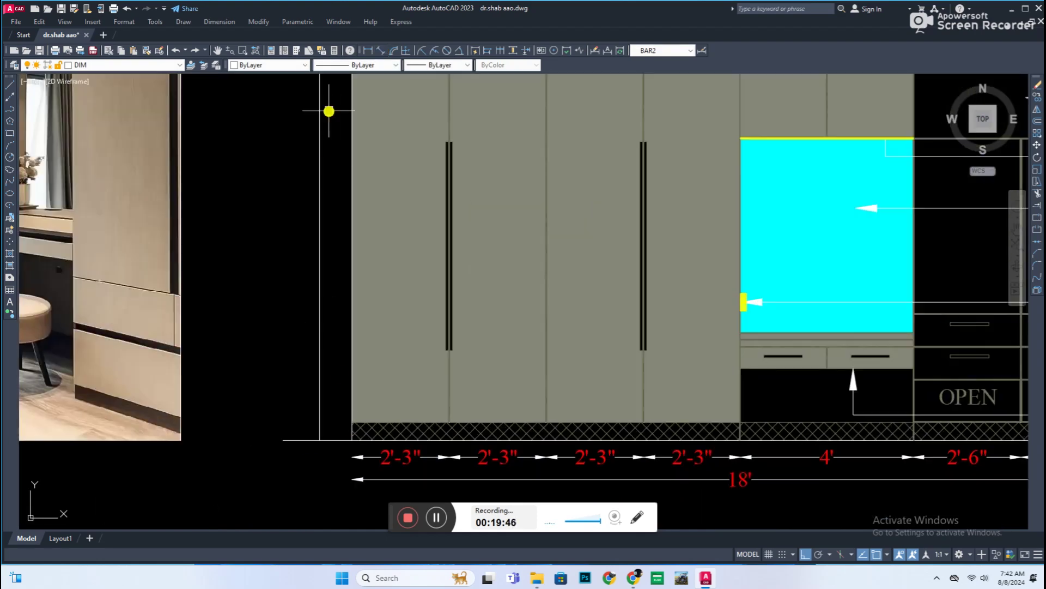
{"action": "scroll", "coordinate": [349, 424], "scroll_direction": "up", "scroll_amount": 2}
{"action": "scroll", "coordinate": [289, 421], "scroll_direction": "down", "scroll_amount": 2}
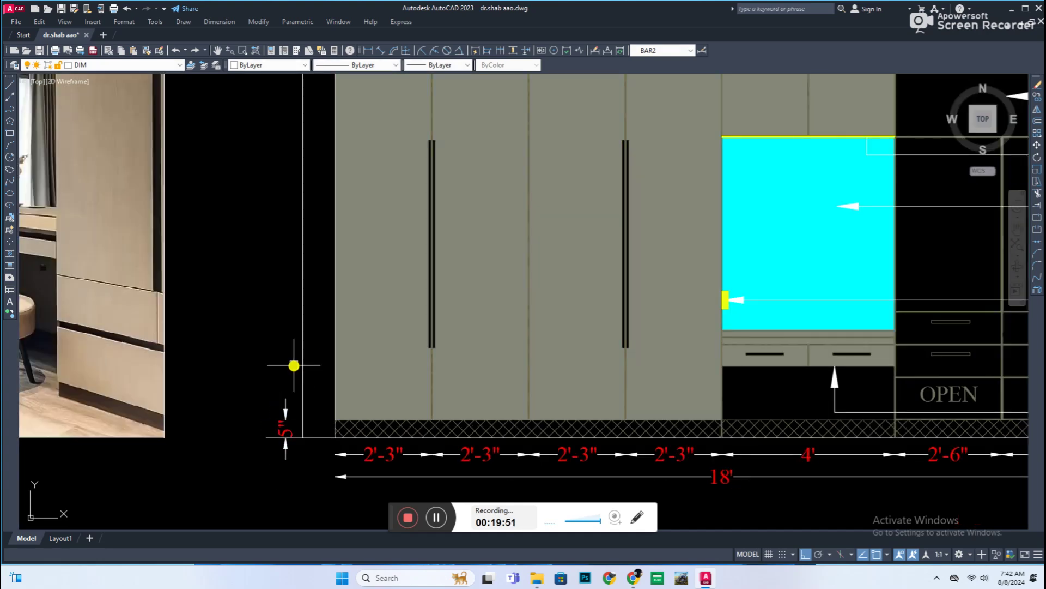
{"action": "scroll", "coordinate": [327, 272], "scroll_direction": "down", "scroll_amount": 2}
{"action": "left_click", "coordinate": [345, 215]}
{"action": "scroll", "coordinate": [479, 324], "scroll_direction": "down", "scroll_amount": 1}
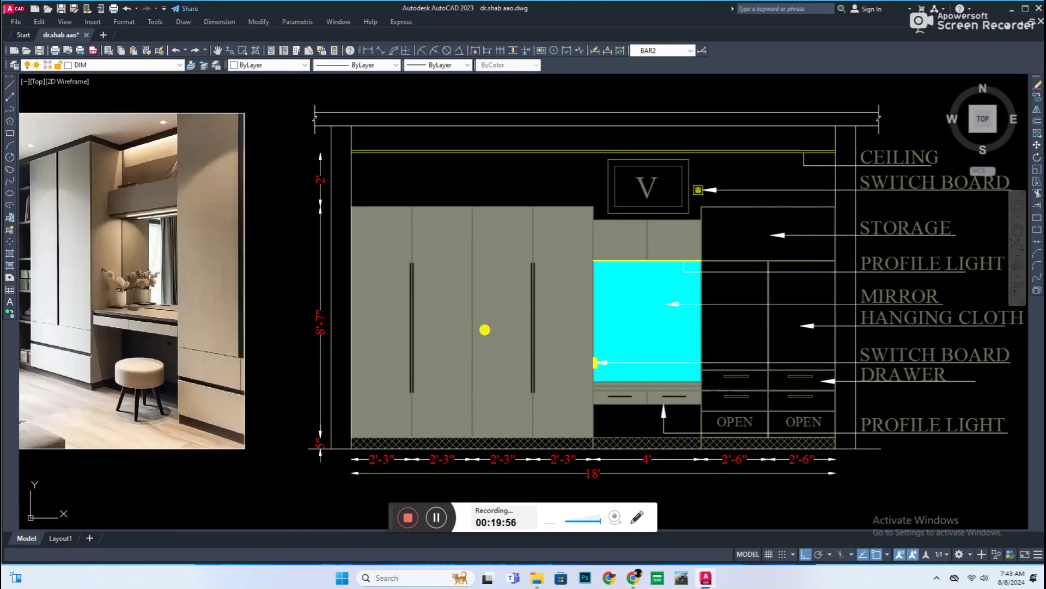
Add the 2' gap above the cabinets and the overall 11' height dimension.
{"action": "left_click", "coordinate": [327, 152]}
{"action": "scroll", "coordinate": [339, 355], "scroll_direction": "up", "scroll_amount": 2}
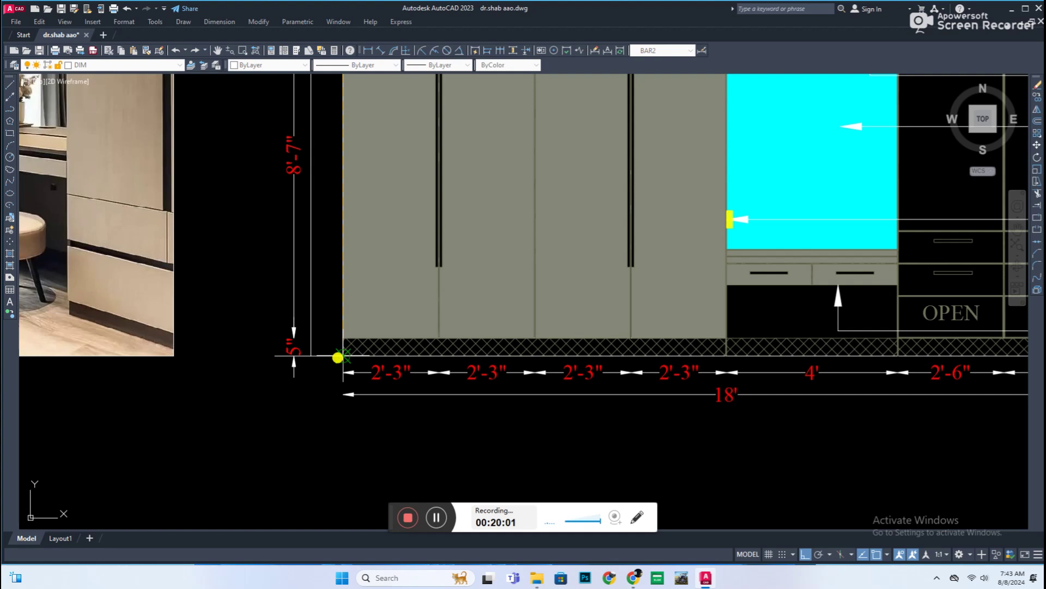
{"action": "left_click", "coordinate": [299, 303]}
{"action": "scroll", "coordinate": [300, 304], "scroll_direction": "down", "scroll_amount": 2}
{"action": "scroll", "coordinate": [562, 300], "scroll_direction": "up", "scroll_amount": 2}
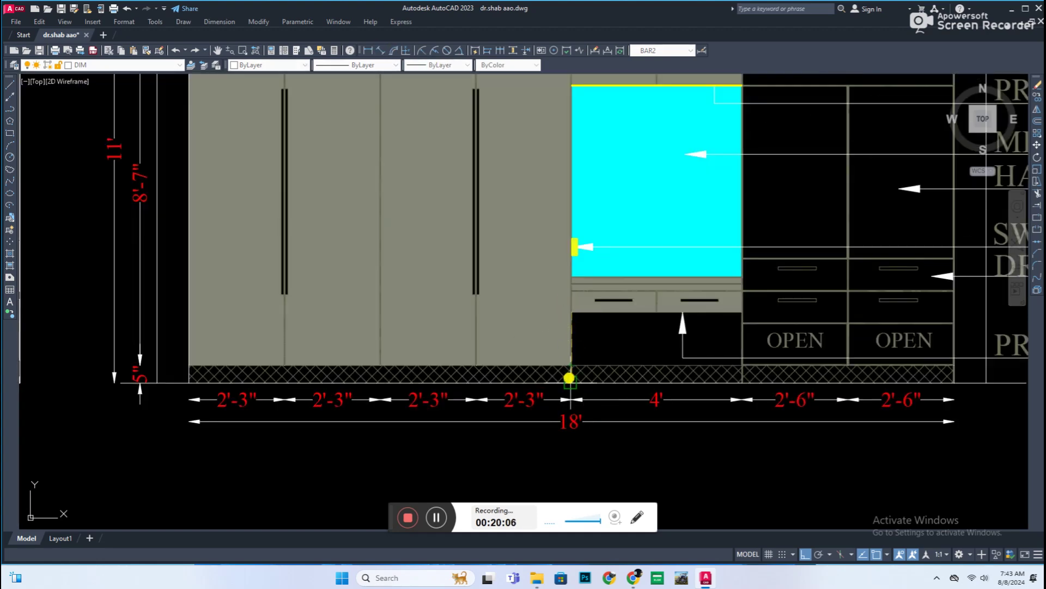
{"action": "scroll", "coordinate": [577, 349], "scroll_direction": "up", "scroll_amount": 2}
Dimension the 2'-6" height up to the mirror's bottom corner.
{"action": "left_click", "coordinate": [561, 224]}
{"action": "scroll", "coordinate": [561, 224], "scroll_direction": "up", "scroll_amount": 1}
{"action": "scroll", "coordinate": [561, 224], "scroll_direction": "down", "scroll_amount": 1}
{"action": "left_click", "coordinate": [542, 402]}
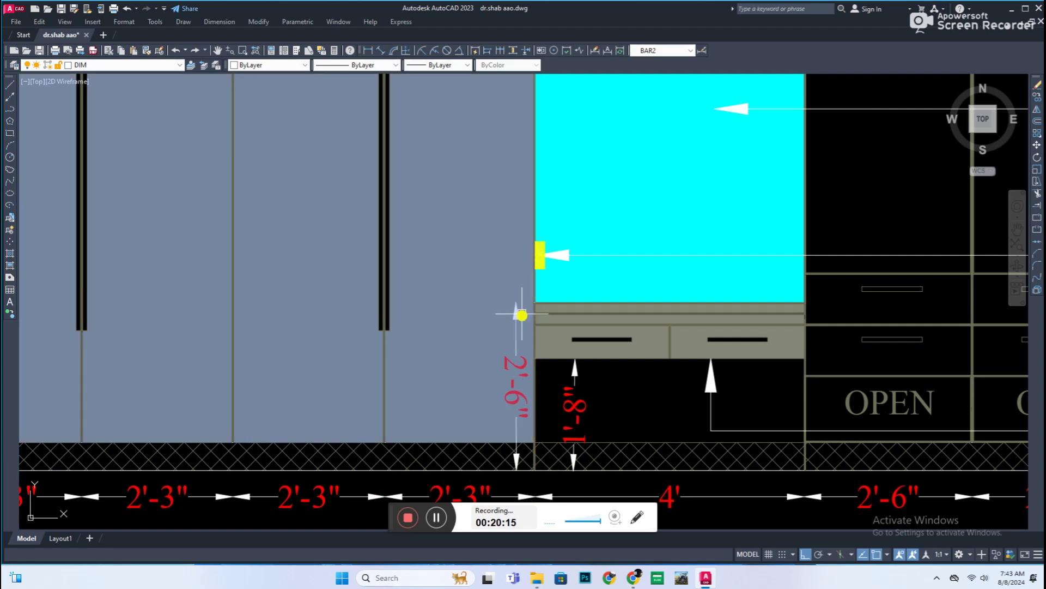
{"action": "scroll", "coordinate": [545, 305], "scroll_direction": "up", "scroll_amount": 2}
{"action": "scroll", "coordinate": [600, 316], "scroll_direction": "down", "scroll_amount": 3}
Clear the accidental selection of the SWITCH BOARD and DRAWER leader notes.
{"action": "left_click", "coordinate": [599, 286]}
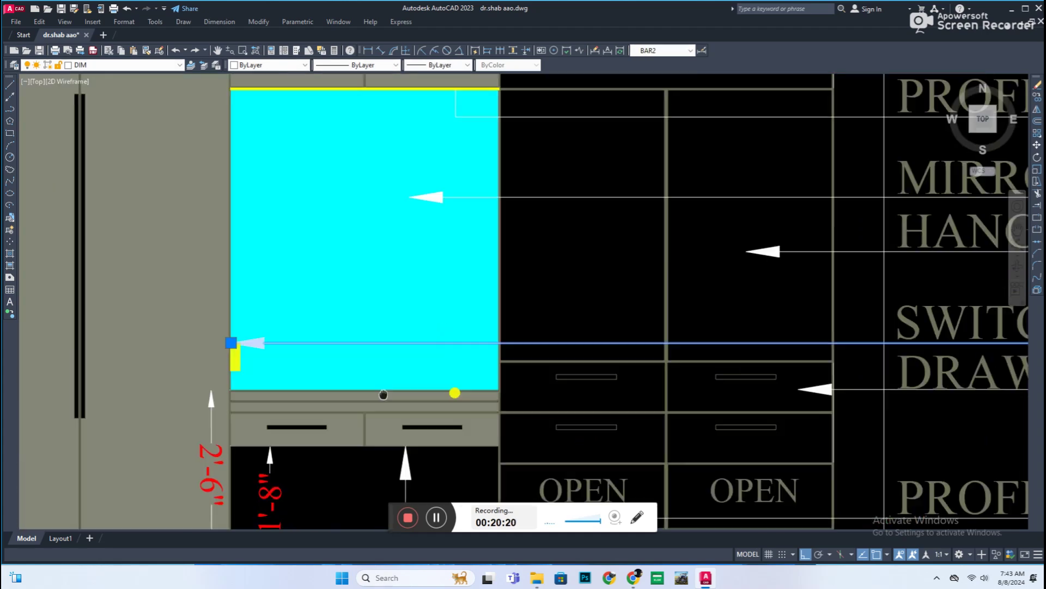
{"action": "scroll", "coordinate": [712, 315], "scroll_direction": "down", "scroll_amount": 2}
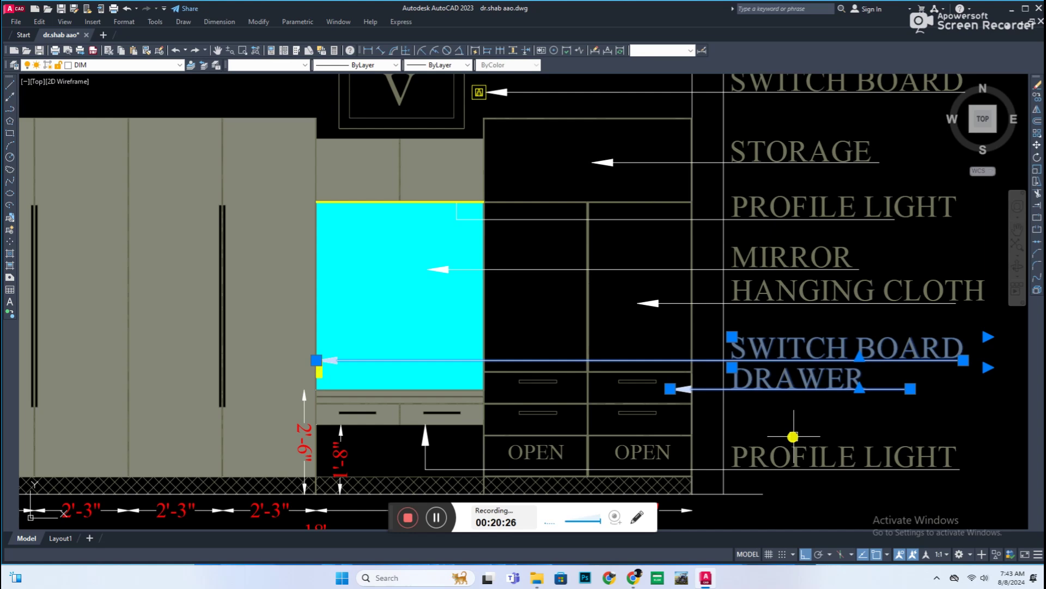
{"action": "key", "text": "Escape"}
{"action": "scroll", "coordinate": [791, 414], "scroll_direction": "down", "scroll_amount": 3}
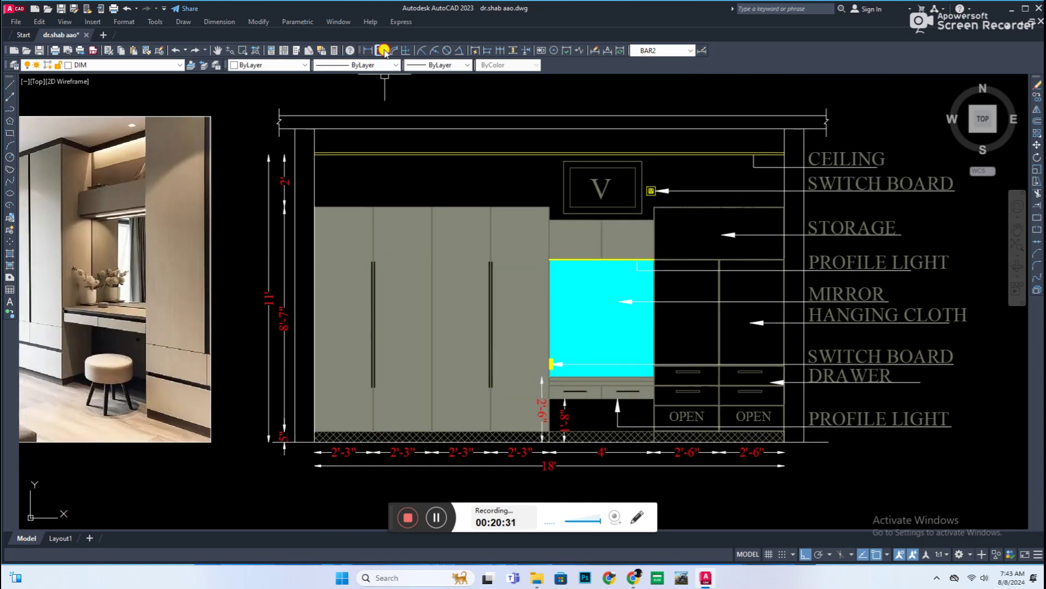
Begin a linear dressing-table height dimension from the mirror corner.
{"action": "left_click", "coordinate": [384, 50]}
{"action": "scroll", "coordinate": [589, 439], "scroll_direction": "up", "scroll_amount": 4}
{"action": "scroll", "coordinate": [490, 449], "scroll_direction": "up", "scroll_amount": 4}
{"action": "scroll", "coordinate": [488, 436], "scroll_direction": "down", "scroll_amount": 2}
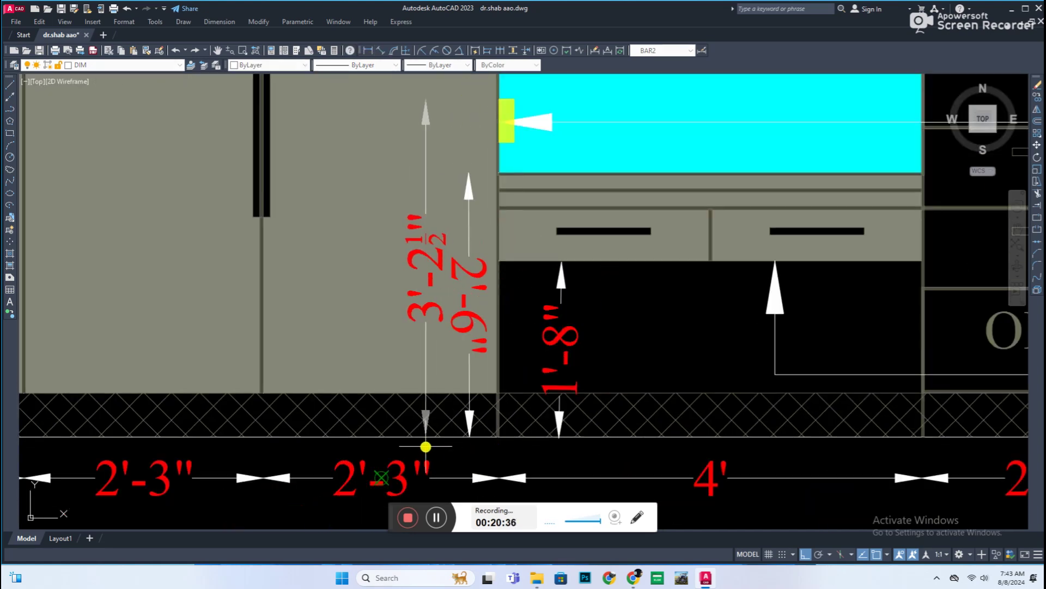
{"action": "scroll", "coordinate": [533, 105], "scroll_direction": "up", "scroll_amount": 3}
{"action": "left_click", "coordinate": [473, 114]}
{"action": "scroll", "coordinate": [510, 333], "scroll_direction": "down", "scroll_amount": 4}
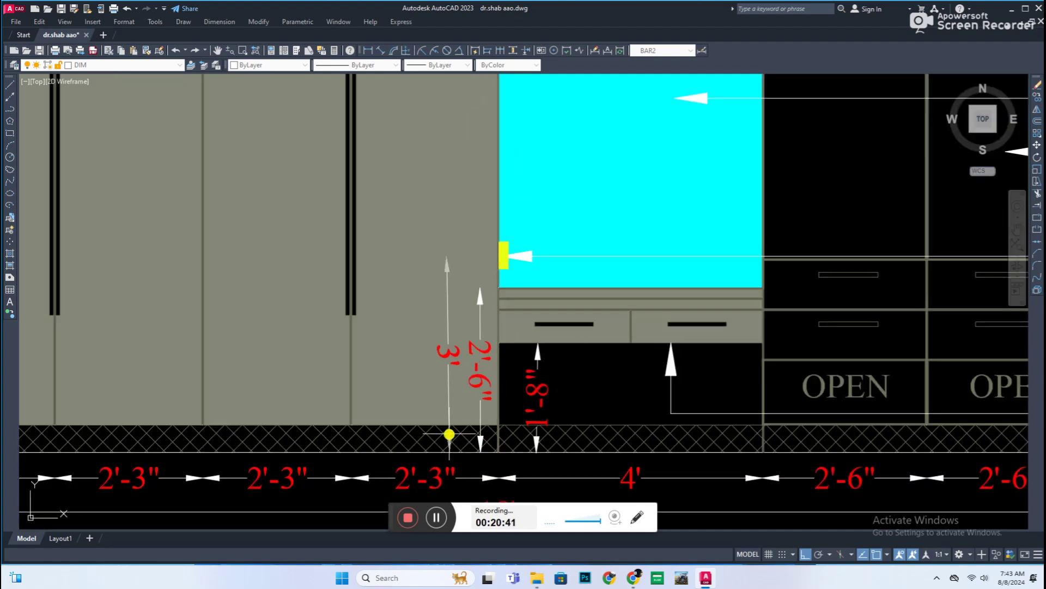
{"action": "scroll", "coordinate": [446, 408], "scroll_direction": "down", "scroll_amount": 4}
{"action": "scroll", "coordinate": [463, 164], "scroll_direction": "up", "scroll_amount": 3}
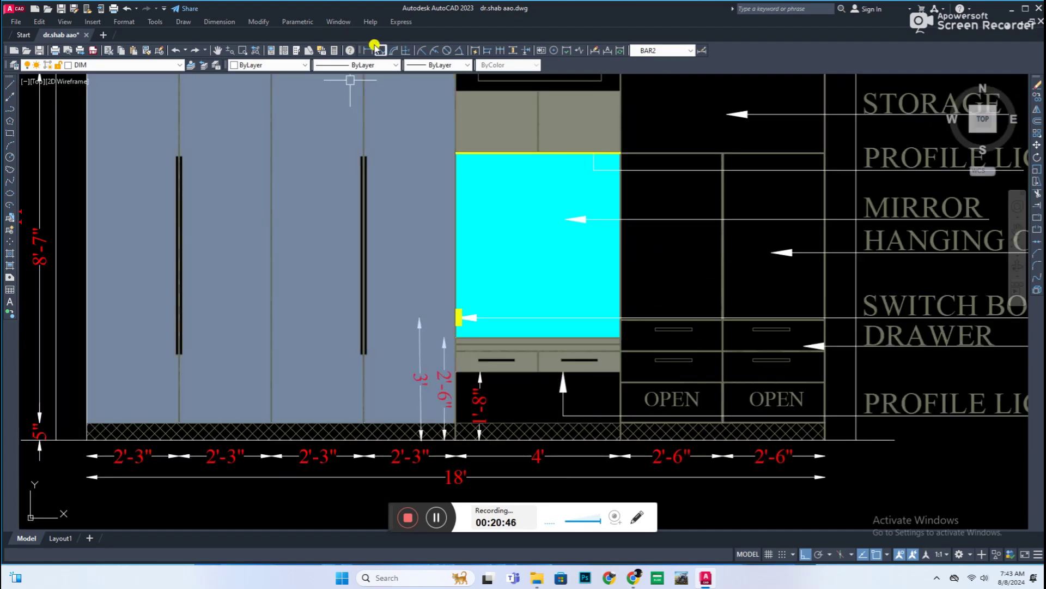
{"action": "scroll", "coordinate": [448, 136], "scroll_direction": "up", "scroll_amount": 2}
{"action": "scroll", "coordinate": [448, 136], "scroll_direction": "up", "scroll_amount": 1}
{"action": "scroll", "coordinate": [386, 168], "scroll_direction": "up", "scroll_amount": 1}
{"action": "scroll", "coordinate": [413, 338], "scroll_direction": "down", "scroll_amount": 1}
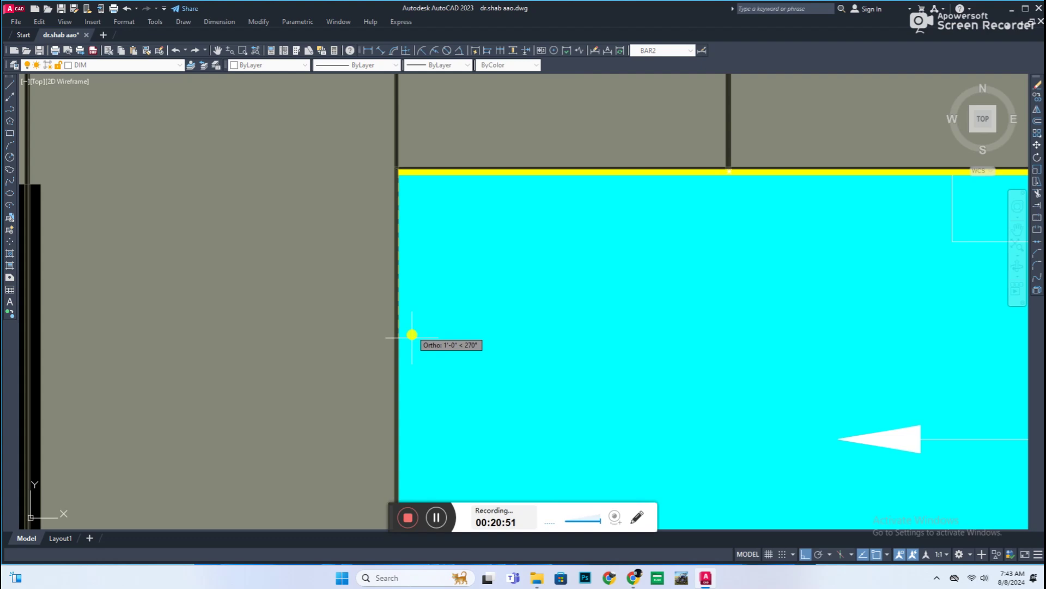
Dimension the mirror's 4'-6" height.
{"action": "scroll", "coordinate": [413, 338], "scroll_direction": "down", "scroll_amount": 2}
{"action": "scroll", "coordinate": [409, 246], "scroll_direction": "up", "scroll_amount": 3}
{"action": "scroll", "coordinate": [410, 245], "scroll_direction": "up", "scroll_amount": 2}
{"action": "left_click", "coordinate": [444, 327]}
{"action": "left_click", "coordinate": [490, 327]}
Start a vertical dimension at the right cabinet's base, giving the 9" drawer height.
{"action": "scroll", "coordinate": [600, 283], "scroll_direction": "down", "scroll_amount": 3}
{"action": "scroll", "coordinate": [568, 331], "scroll_direction": "up", "scroll_amount": 1}
{"action": "scroll", "coordinate": [692, 336], "scroll_direction": "up", "scroll_amount": 1}
{"action": "middle_click_drag", "start_coordinate": [692, 336], "coordinate": [486, 298]}
{"action": "scroll", "coordinate": [444, 386], "scroll_direction": "up", "scroll_amount": 2}
{"action": "scroll", "coordinate": [603, 420], "scroll_direction": "up", "scroll_amount": 3}
{"action": "scroll", "coordinate": [639, 394], "scroll_direction": "up", "scroll_amount": 2}
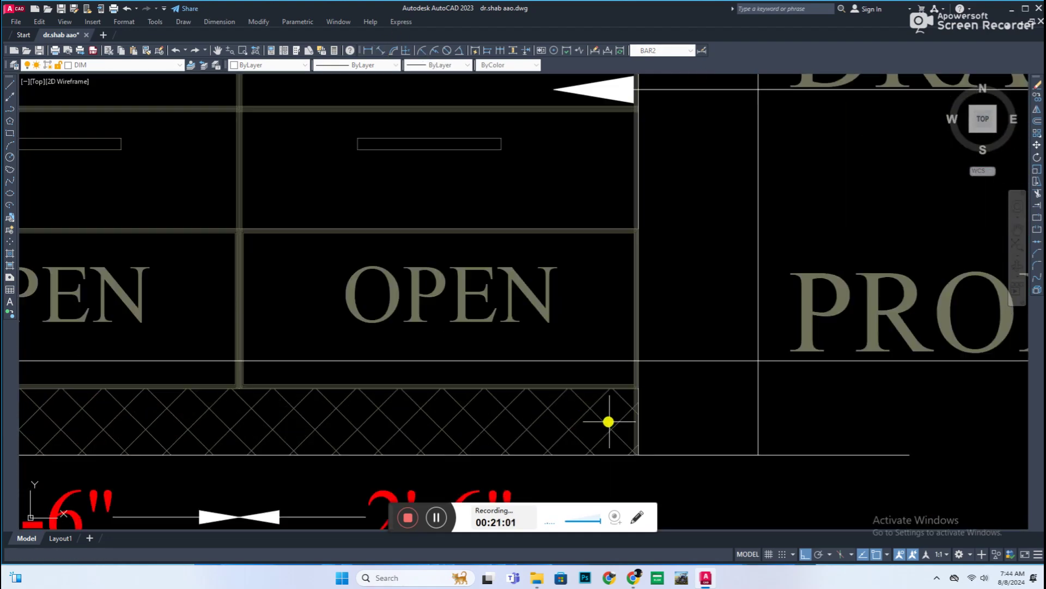
{"action": "scroll", "coordinate": [639, 394], "scroll_direction": "up", "scroll_amount": 2}
{"action": "left_click", "coordinate": [638, 224]}
{"action": "scroll", "coordinate": [479, 306], "scroll_direction": "down", "scroll_amount": 5}
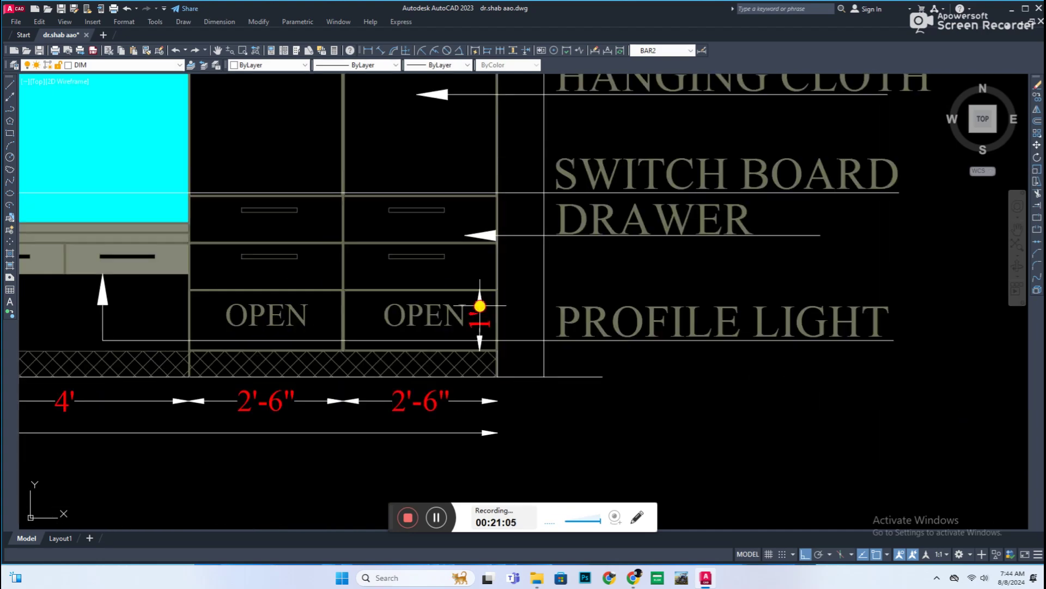
{"action": "scroll", "coordinate": [479, 225], "scroll_direction": "up", "scroll_amount": 5}
{"action": "left_click", "coordinate": [523, 292]}
Continue the right-side chain with the 4'-1" section and the next point up.
{"action": "scroll", "coordinate": [509, 234], "scroll_direction": "down", "scroll_amount": 3}
{"action": "scroll", "coordinate": [505, 273], "scroll_direction": "down", "scroll_amount": 2}
{"action": "scroll", "coordinate": [506, 313], "scroll_direction": "up", "scroll_amount": 4}
{"action": "left_click", "coordinate": [519, 159]}
{"action": "scroll", "coordinate": [561, 262], "scroll_direction": "down", "scroll_amount": 4}
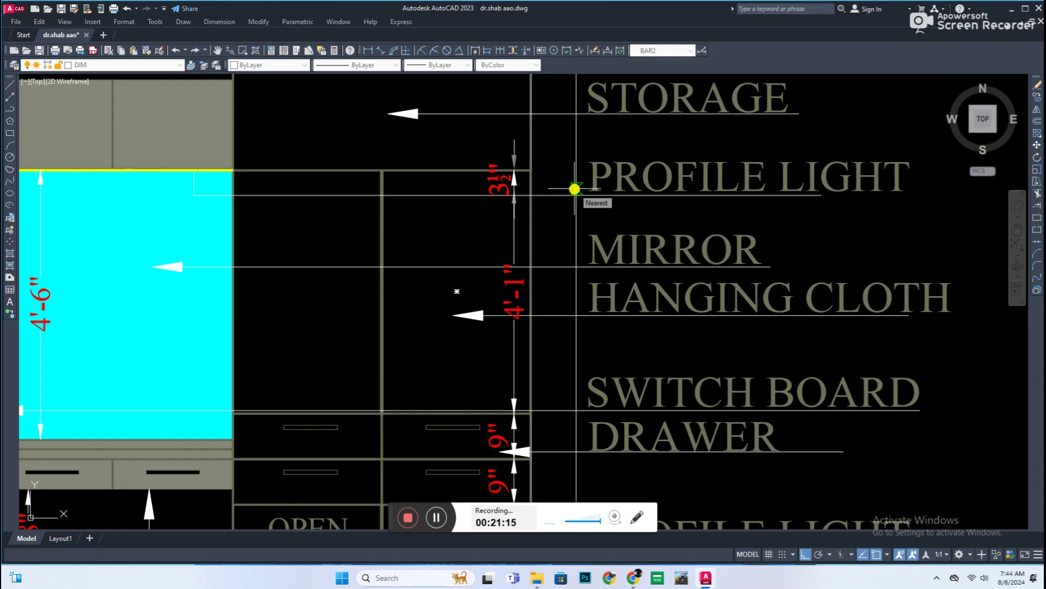
{"action": "scroll", "coordinate": [574, 190], "scroll_direction": "up", "scroll_amount": 4}
{"action": "left_click", "coordinate": [526, 159]}
Select the top dimension above the V box, where the 9' and 4' widths run, then deselect it.
{"action": "scroll", "coordinate": [545, 218], "scroll_direction": "down", "scroll_amount": 3}
{"action": "scroll", "coordinate": [544, 217], "scroll_direction": "down", "scroll_amount": 3}
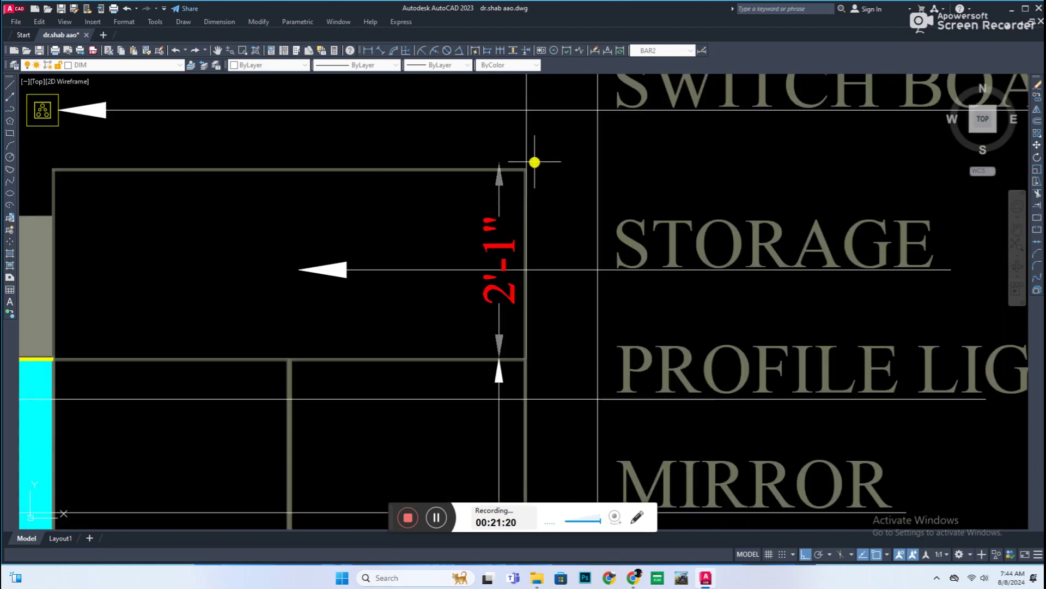
{"action": "scroll", "coordinate": [537, 163], "scroll_direction": "down", "scroll_amount": 3}
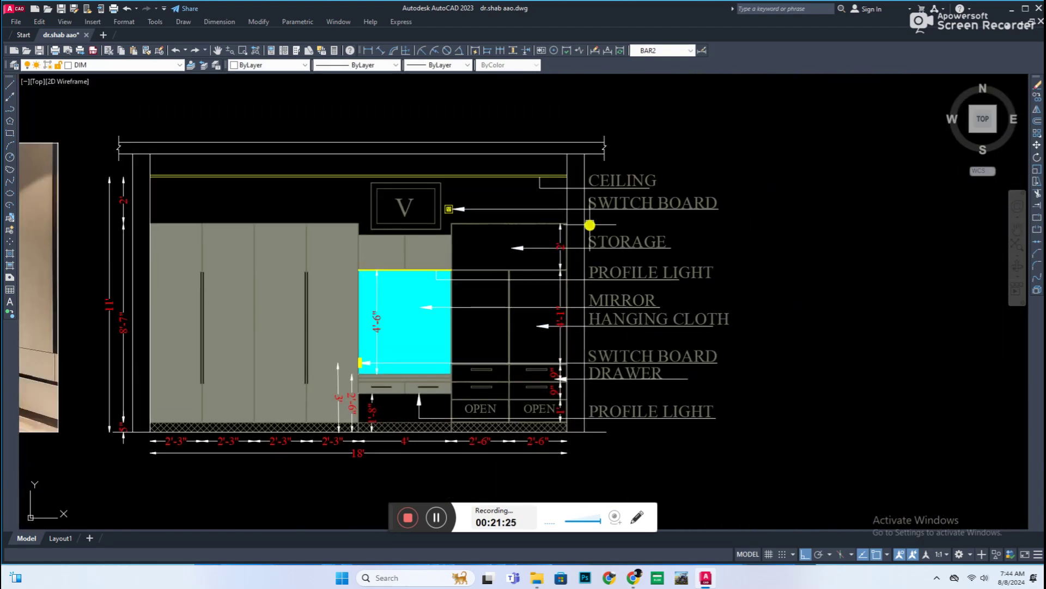
{"action": "scroll", "coordinate": [556, 189], "scroll_direction": "up", "scroll_amount": 3}
{"action": "scroll", "coordinate": [473, 190], "scroll_direction": "down", "scroll_amount": 5}
{"action": "scroll", "coordinate": [354, 212], "scroll_direction": "up", "scroll_amount": 4}
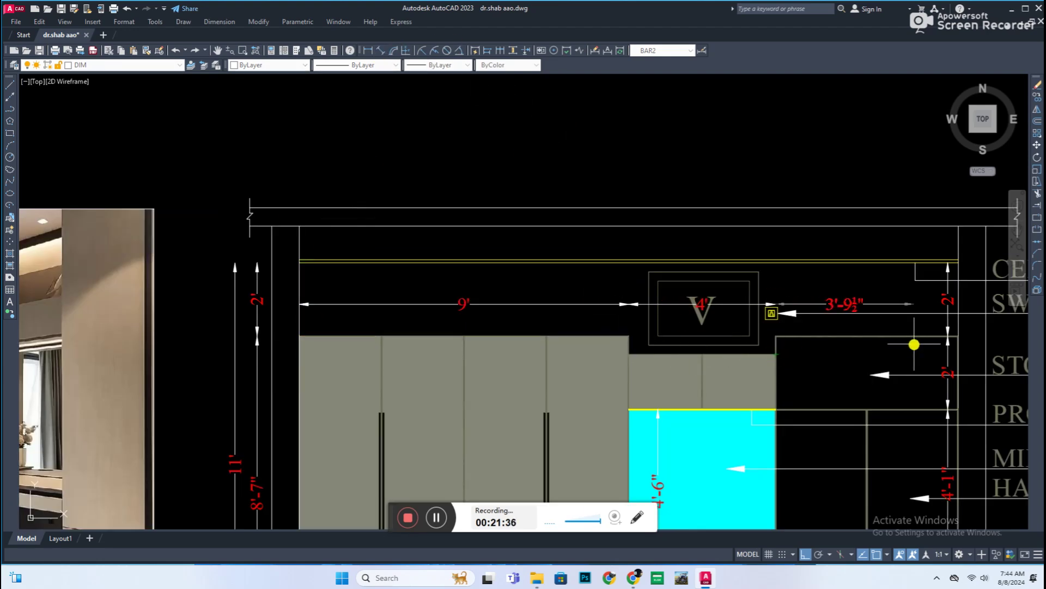
{"action": "scroll", "coordinate": [698, 334], "scroll_direction": "up", "scroll_amount": 4}
{"action": "left_click", "coordinate": [689, 350]}
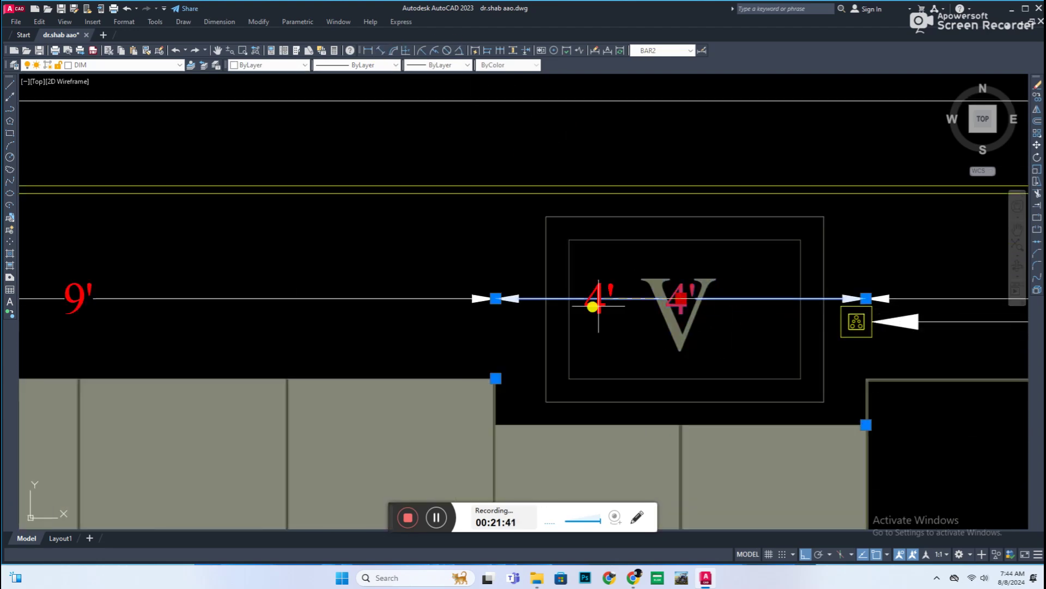
{"action": "key", "text": "Escape"}
{"action": "scroll", "coordinate": [773, 366], "scroll_direction": "down", "scroll_amount": 5}
{"action": "scroll", "coordinate": [626, 285], "scroll_direction": "down", "scroll_amount": 2}
{"action": "scroll", "coordinate": [718, 322], "scroll_direction": "up", "scroll_amount": 1}
{"action": "scroll", "coordinate": [444, 358], "scroll_direction": "up", "scroll_amount": 2}
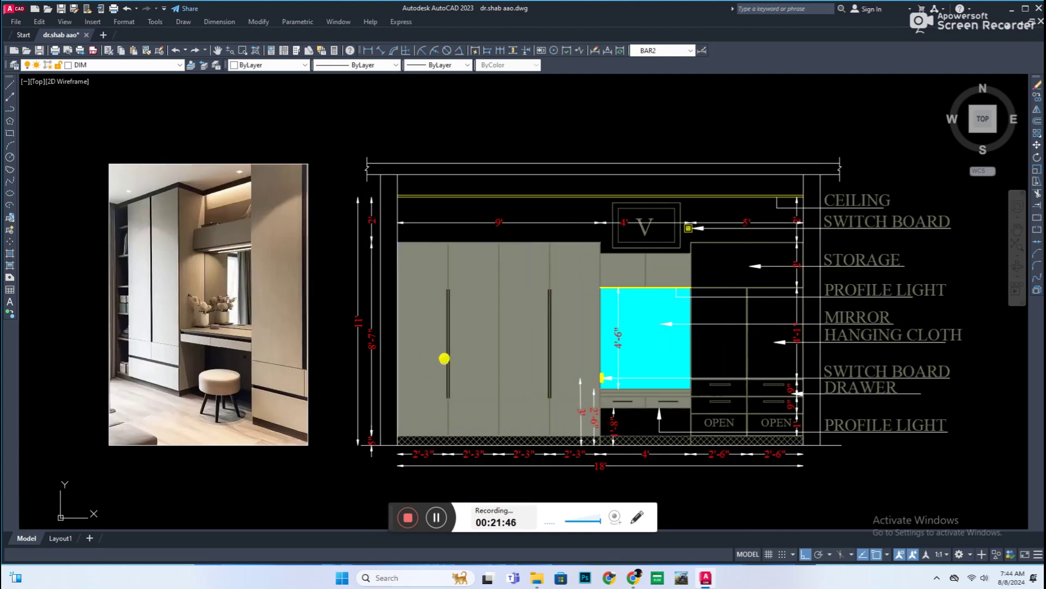